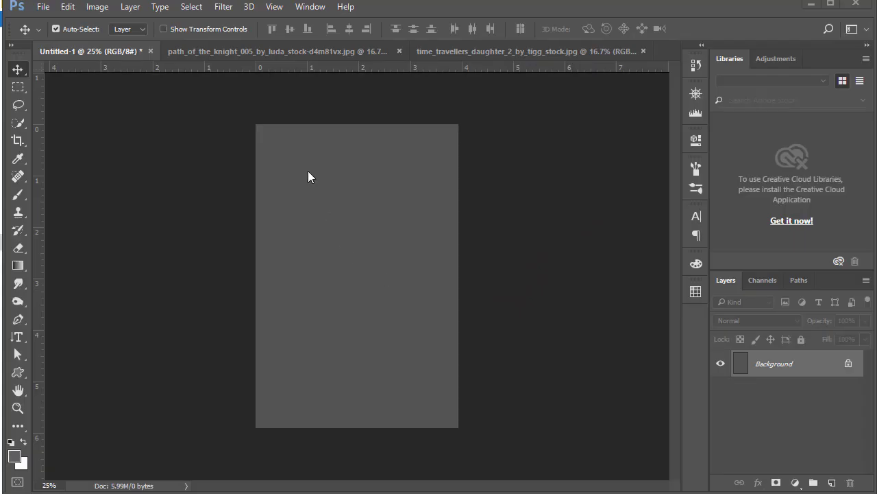
Drag the path_of_the_knight wall photo into Untitled-1 and enlarge it to about 157% to fill the canvas
{"action": "left_click", "coordinate": [298, 52]}
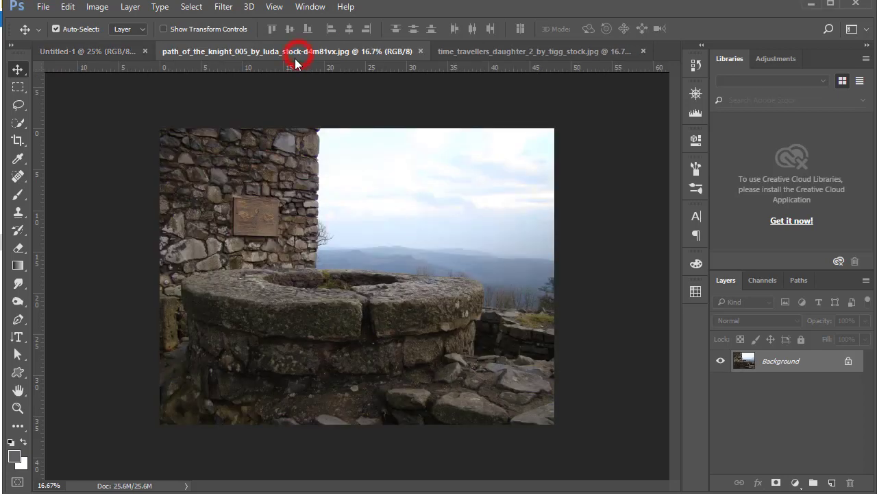
{"action": "mouse_move", "coordinate": [260, 218]}
{"action": "left_mouse_down"}
{"action": "mouse_move", "coordinate": [139, 114]}
{"action": "mouse_move", "coordinate": [361, 314]}
{"action": "mouse_move", "coordinate": [295, 302]}
{"action": "left_mouse_up"}
{"action": "key", "text": "ctrl+t"}
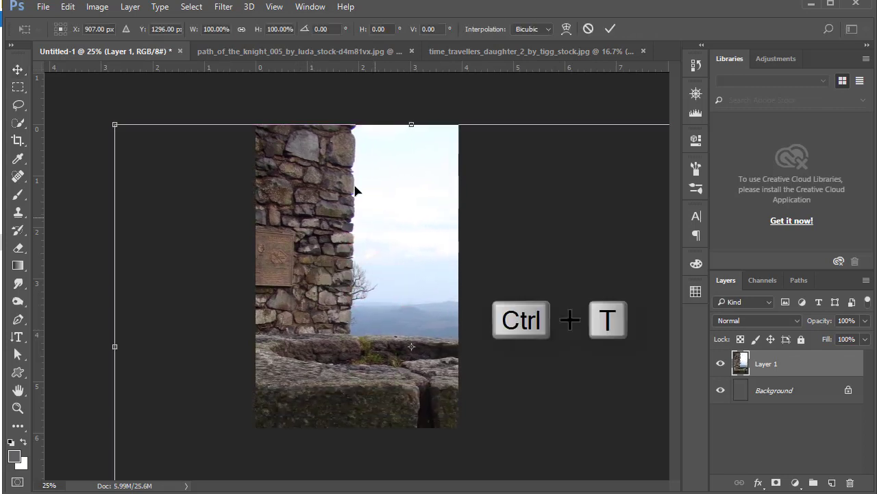
{"action": "left_click_drag", "start_coordinate": [115, 125], "coordinate": [12, 22]}
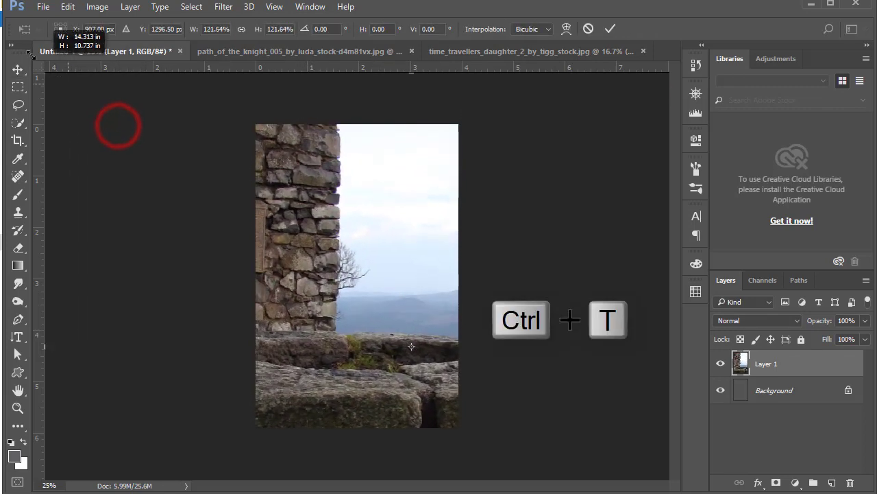
{"action": "left_click_drag", "start_coordinate": [294, 192], "coordinate": [294, 266]}
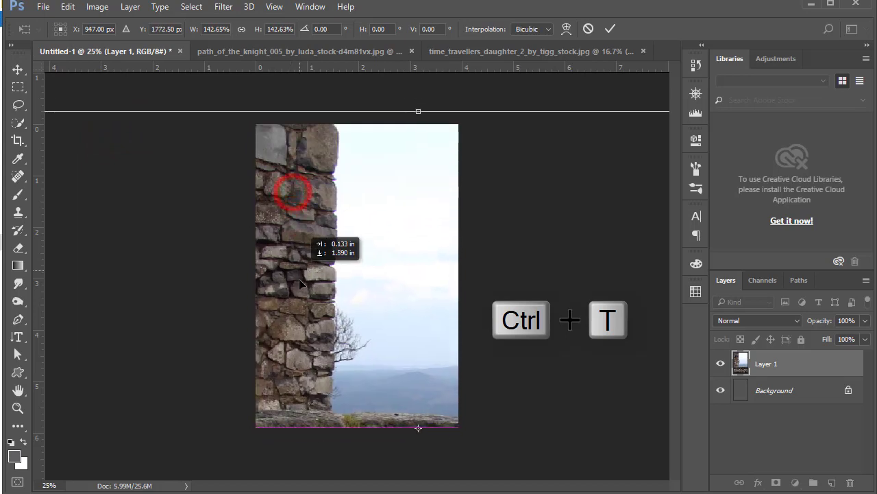
{"action": "left_click", "coordinate": [393, 198], "text": "alt"}
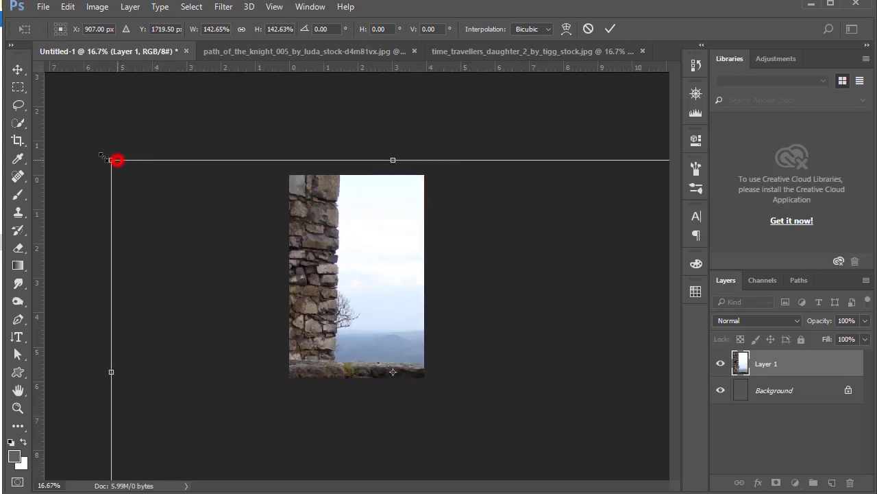
{"action": "left_click_drag", "start_coordinate": [113, 158], "coordinate": [83, 142]}
{"action": "left_click_drag", "start_coordinate": [249, 244], "coordinate": [249, 250]}
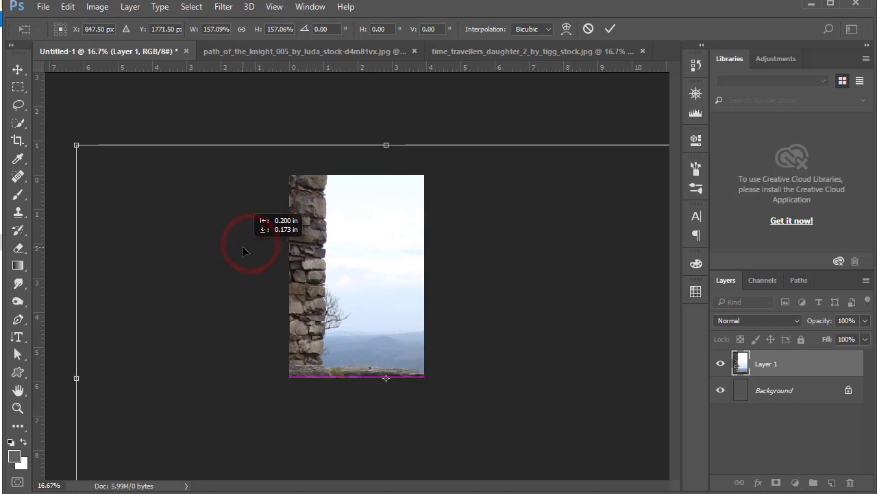
{"action": "double_click", "coordinate": [333, 269]}
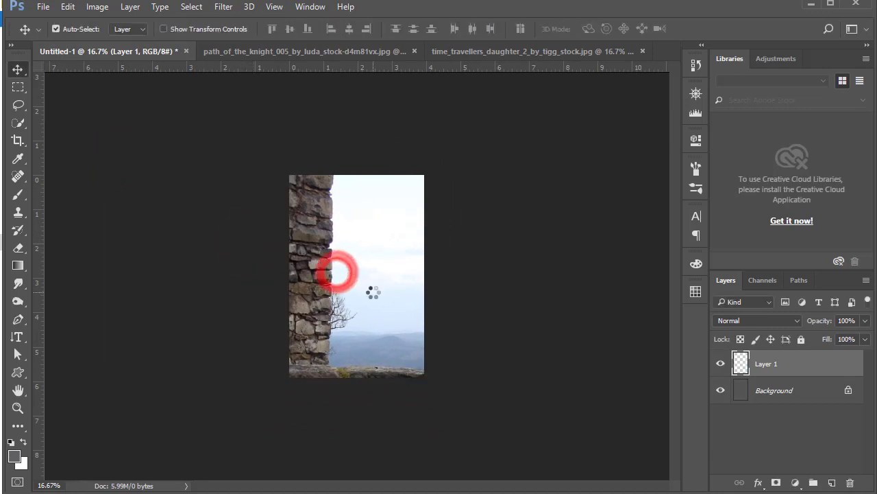
{"action": "left_click_drag", "start_coordinate": [338, 235], "coordinate": [370, 280]}
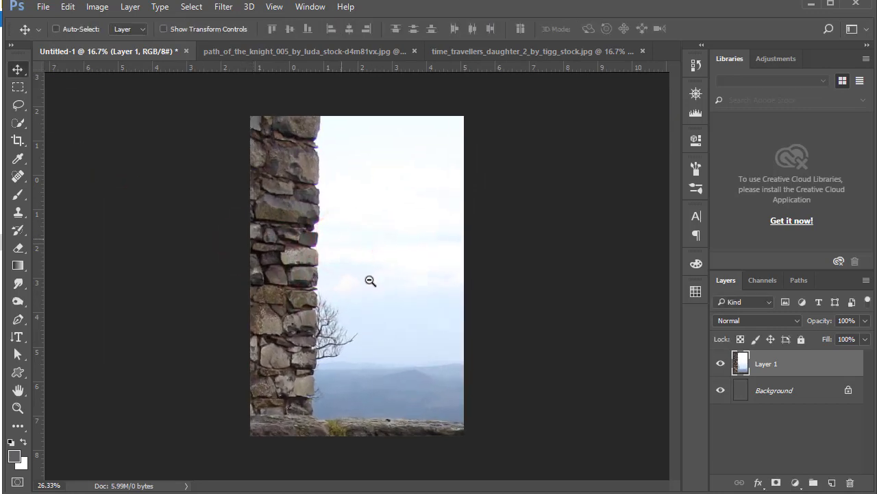
Bring the woman cut-out in as Layer 2, scaled to about half size and moved up-right
{"action": "left_click", "coordinate": [488, 51]}
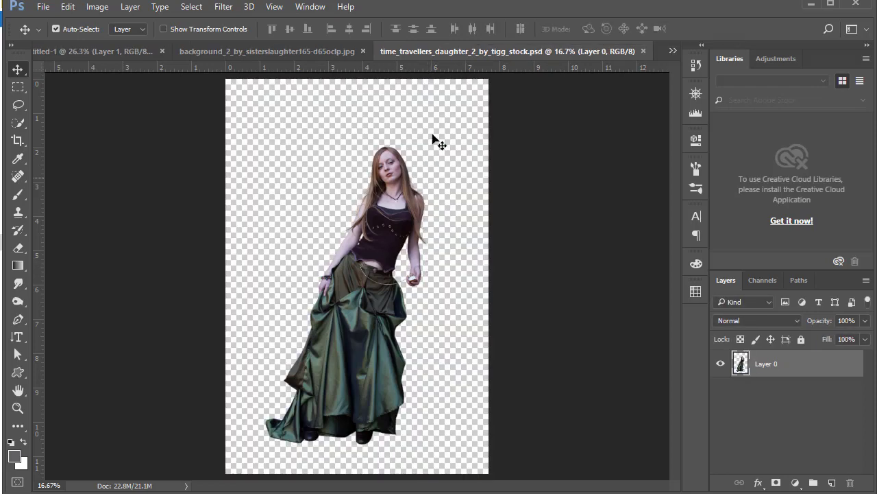
{"action": "left_click_drag", "start_coordinate": [387, 208], "coordinate": [364, 230]}
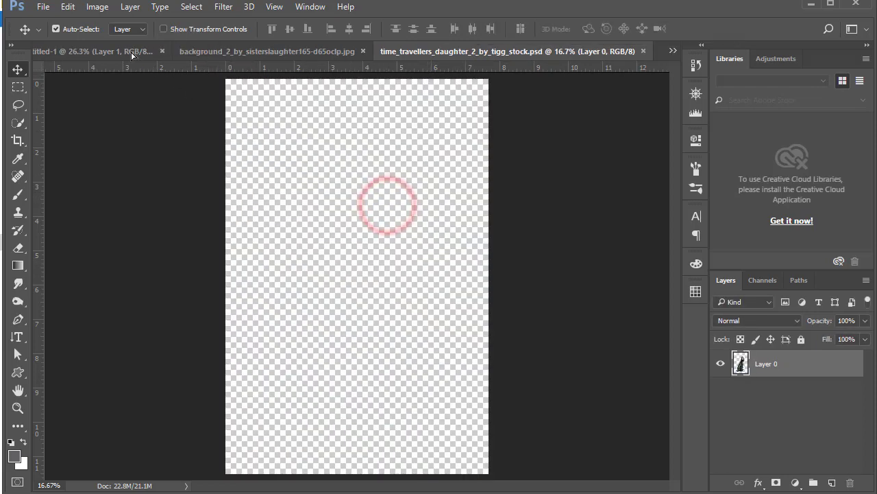
{"action": "left_click_drag", "start_coordinate": [382, 262], "coordinate": [383, 264]}
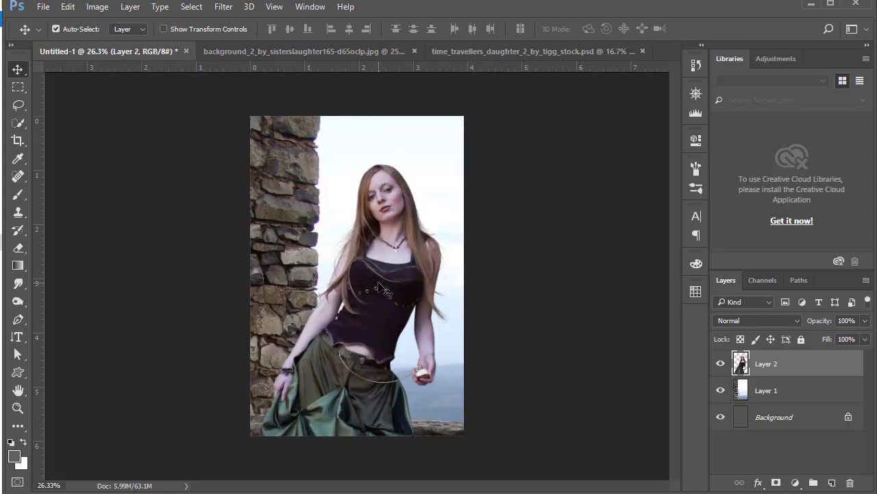
{"action": "key", "text": "ctrl+t"}
{"action": "left_click_drag", "start_coordinate": [463, 166], "coordinate": [414, 282]}
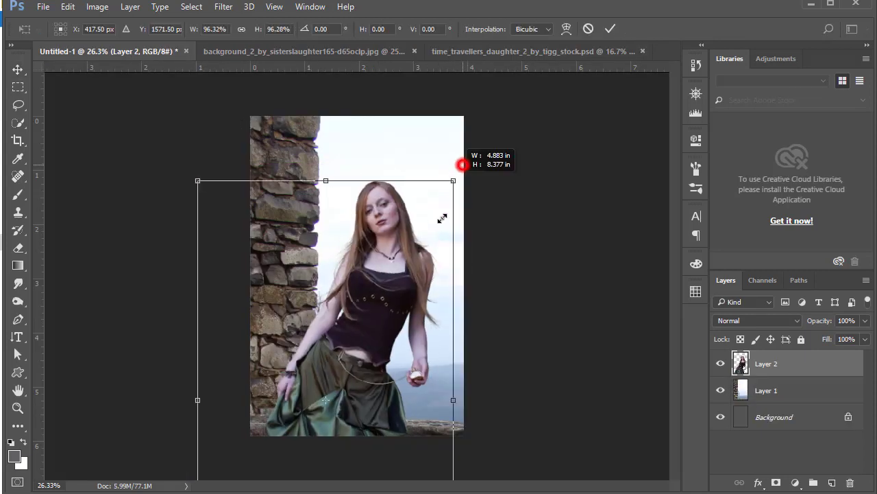
{"action": "left_click_drag", "start_coordinate": [374, 322], "coordinate": [414, 219]}
{"action": "double_click", "coordinate": [411, 216]}
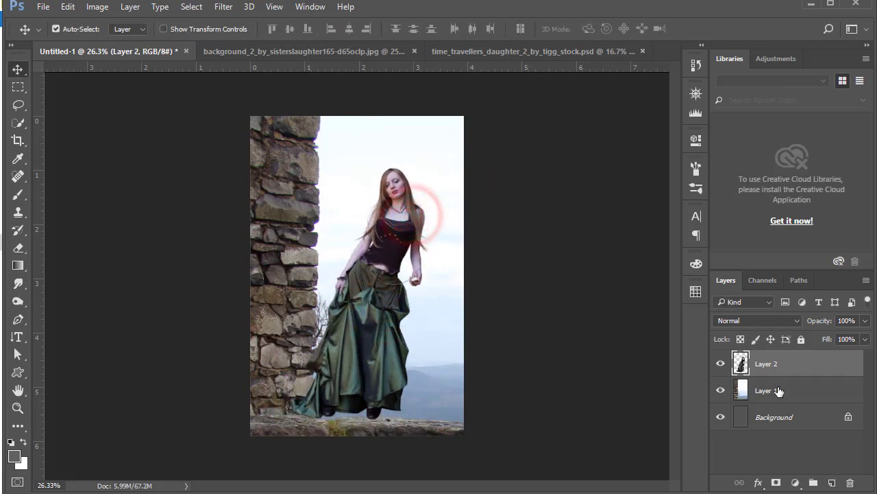
Flip the stone-wall Layer 1 horizontally and slide it left so the wall sits right
{"action": "left_click", "coordinate": [776, 390]}
{"action": "key", "text": "ctrl+t"}
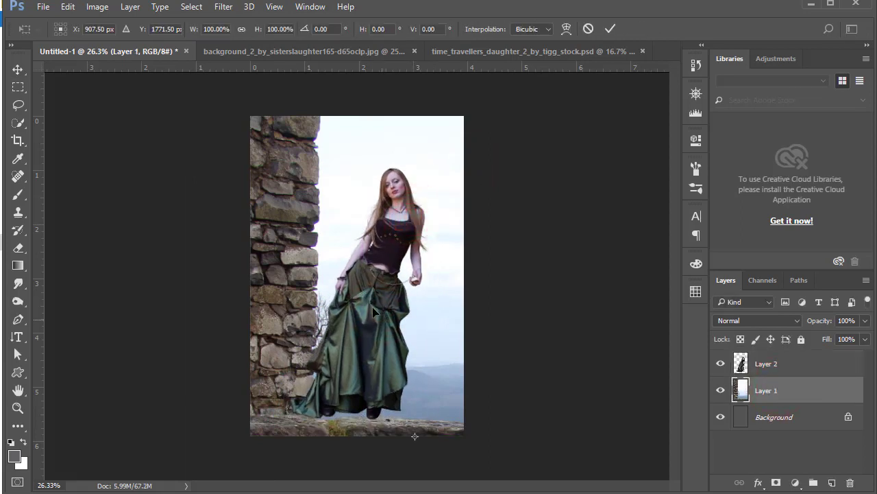
{"action": "right_click", "coordinate": [369, 273]}
{"action": "left_click", "coordinate": [413, 245]}
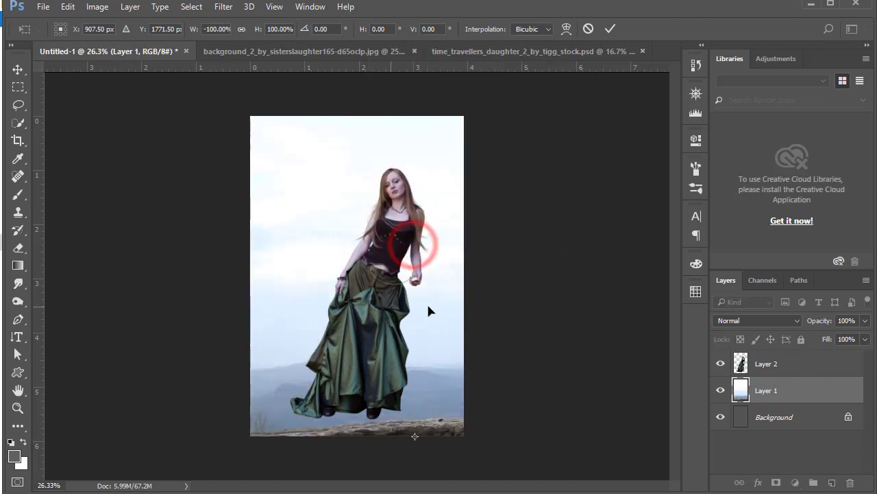
{"action": "left_click_drag", "start_coordinate": [427, 305], "coordinate": [334, 316]}
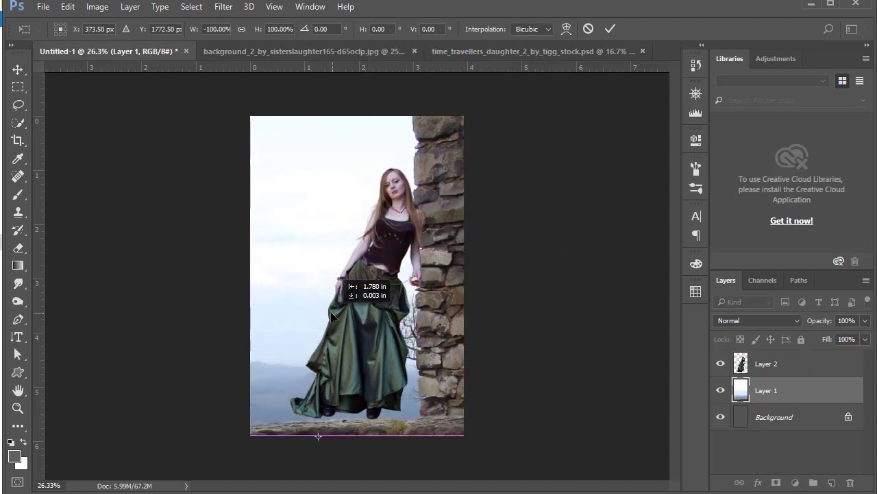
{"action": "left_click_drag", "start_coordinate": [334, 316], "coordinate": [332, 319]}
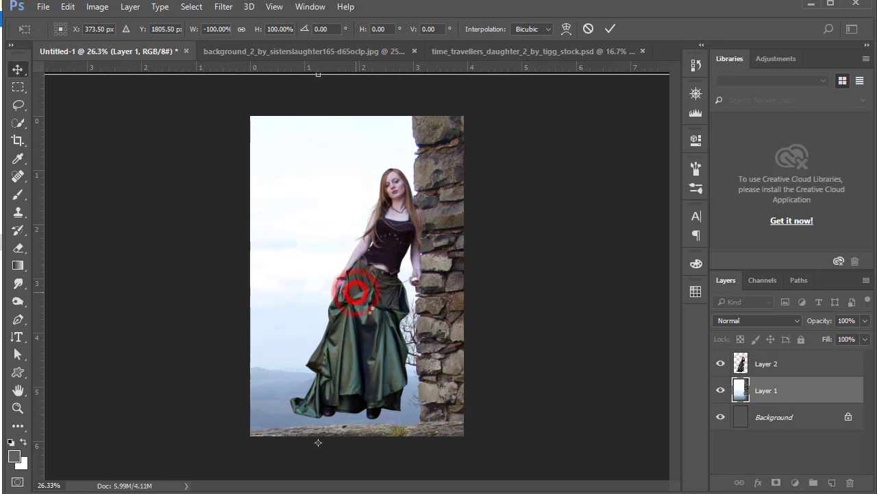
{"action": "double_click", "coordinate": [356, 293]}
Close the woman document and drag the stormy sky image in as Layer 3 beneath Layer 1
{"action": "left_click", "coordinate": [479, 55]}
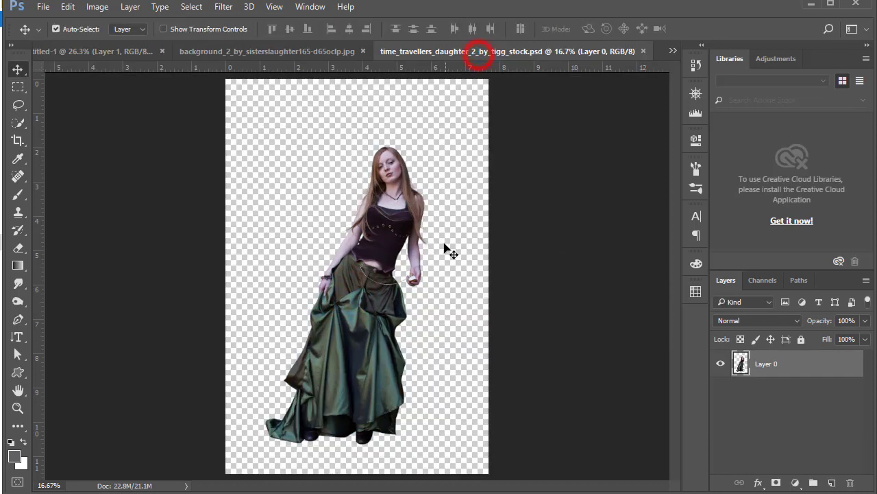
{"action": "left_click", "coordinate": [643, 51]}
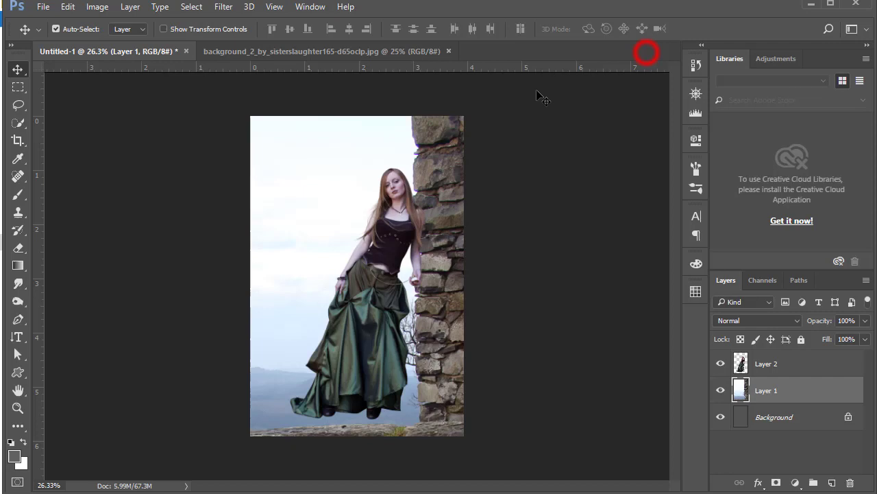
{"action": "left_click", "coordinate": [391, 50]}
{"action": "left_click_drag", "start_coordinate": [419, 245], "coordinate": [419, 268]}
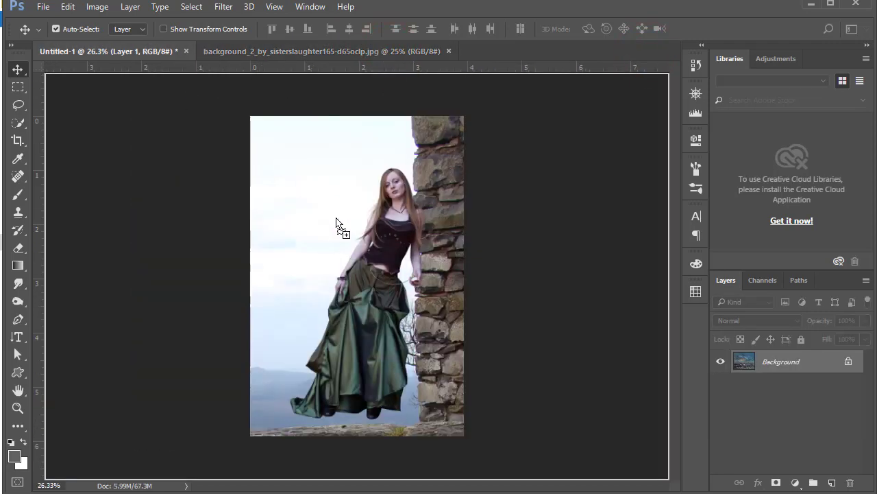
{"action": "left_click_drag", "start_coordinate": [124, 52], "coordinate": [337, 225]}
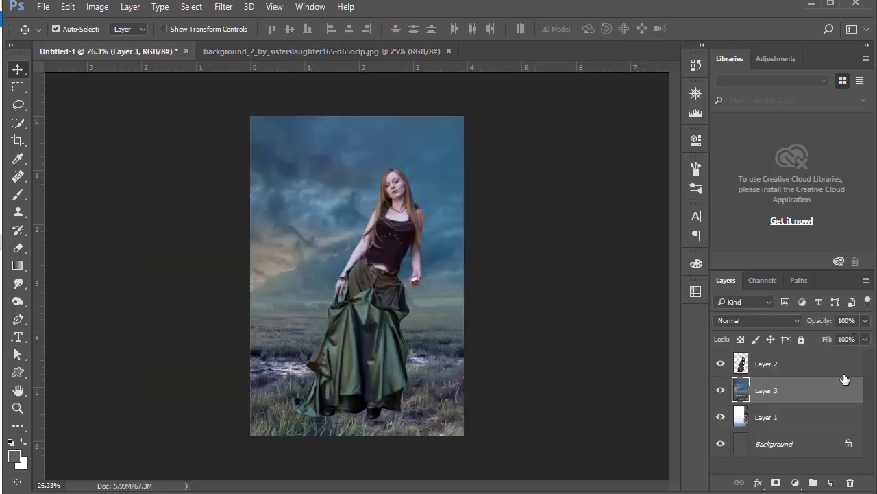
{"action": "left_click_drag", "start_coordinate": [797, 396], "coordinate": [799, 419]}
{"action": "key", "text": "ctrl+t"}
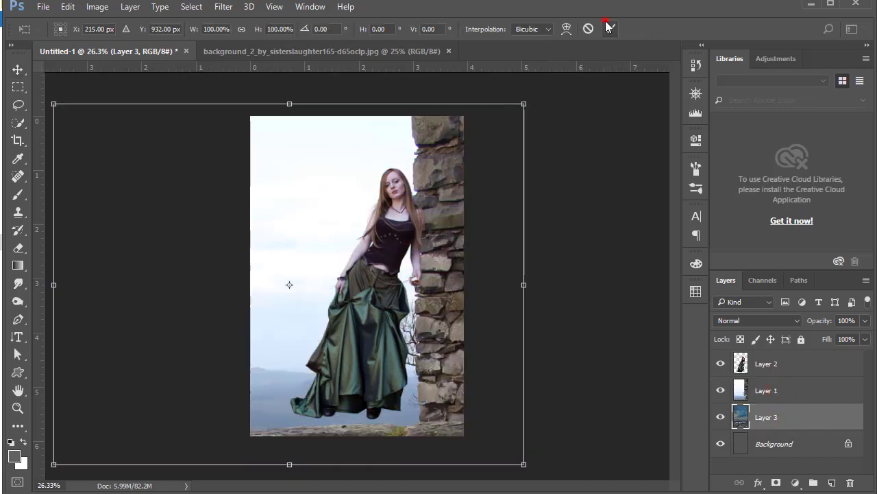
{"action": "left_click", "coordinate": [610, 28]}
Hide the wall layer and resize the sky Layer 3 narrower, taller and shifted right
{"action": "left_click", "coordinate": [722, 391]}
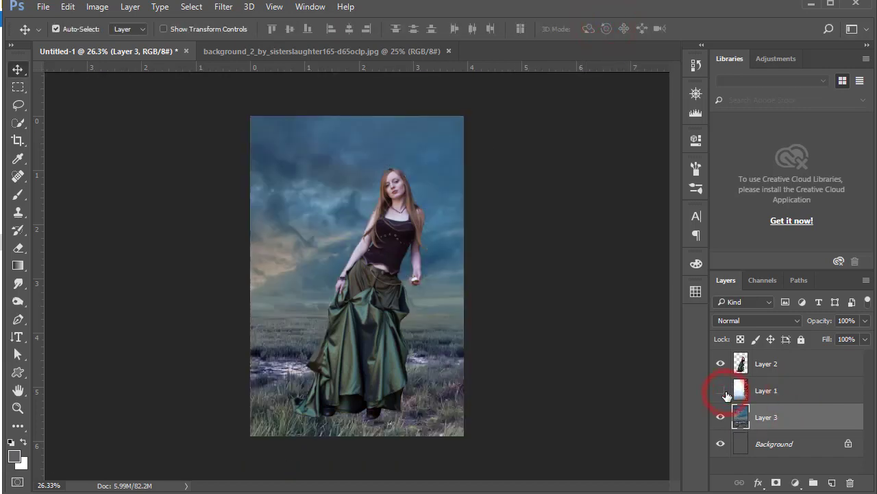
{"action": "left_click", "coordinate": [792, 397]}
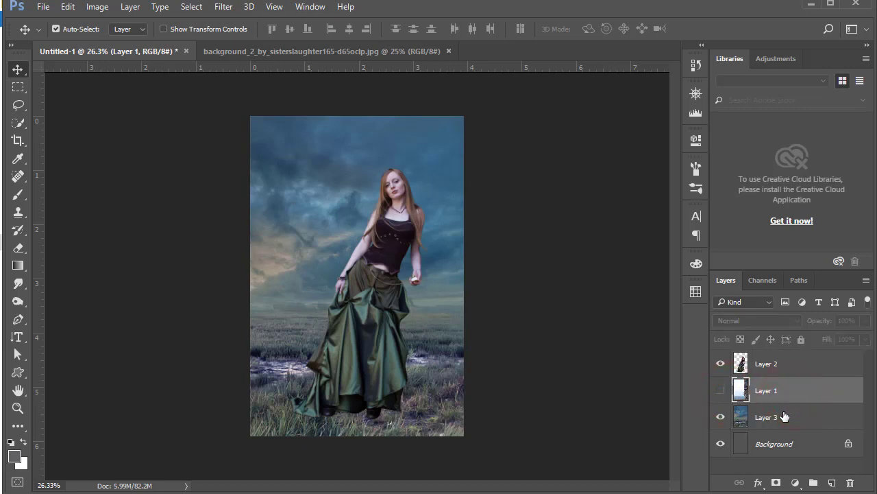
{"action": "left_click", "coordinate": [785, 417]}
{"action": "key", "text": "ctrl+t"}
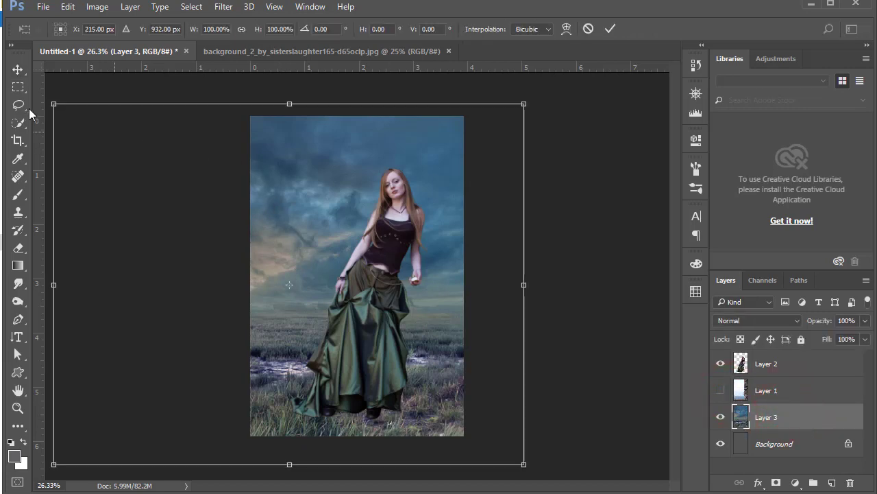
{"action": "left_click_drag", "start_coordinate": [53, 104], "coordinate": [163, 87]}
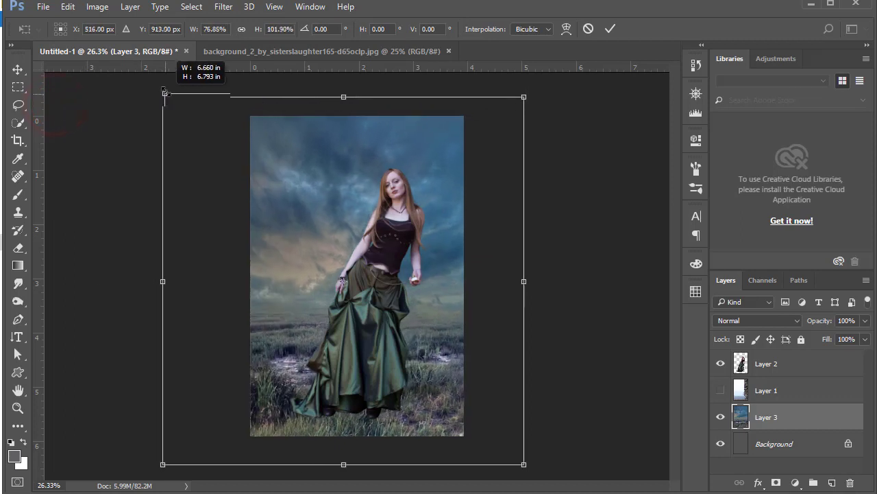
{"action": "mouse_move", "coordinate": [369, 268]}
{"action": "left_mouse_down"}
{"action": "mouse_move", "coordinate": [398, 267]}
{"action": "mouse_move", "coordinate": [409, 308]}
{"action": "left_mouse_up"}
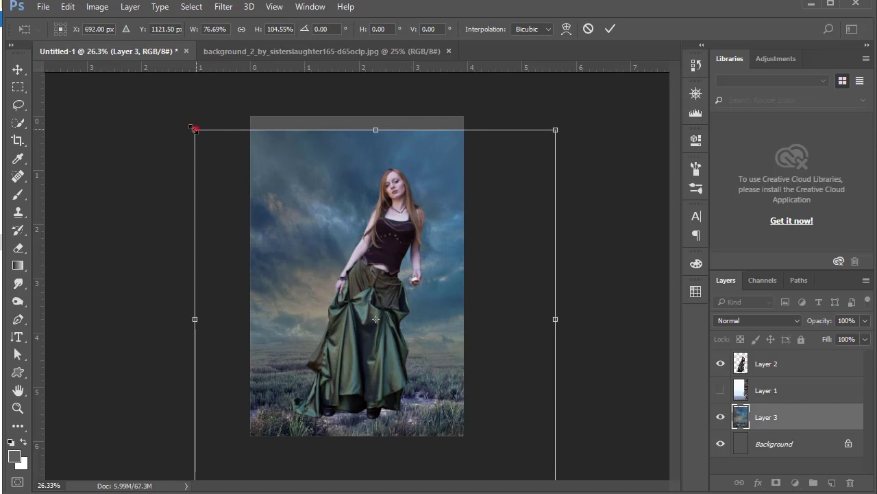
{"action": "left_click_drag", "start_coordinate": [195, 129], "coordinate": [169, 114]}
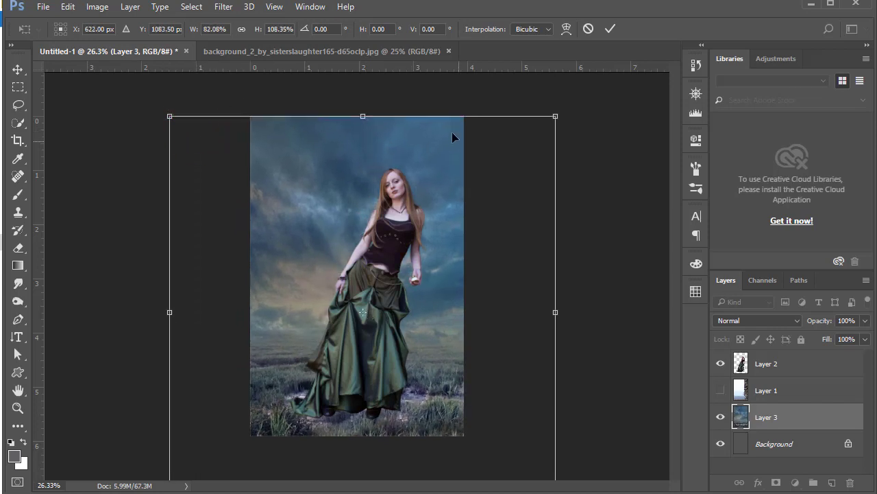
Flip the sky layer horizontally, reframe it slightly left, and commit the transform
{"action": "right_click", "coordinate": [412, 221]}
{"action": "left_click", "coordinate": [493, 420]}
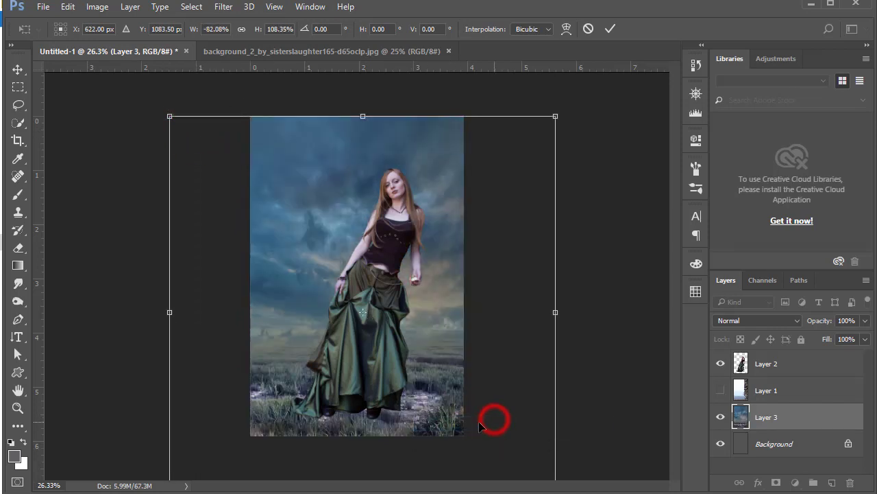
{"action": "mouse_move", "coordinate": [439, 413]}
{"action": "left_mouse_down"}
{"action": "mouse_move", "coordinate": [402, 414]}
{"action": "mouse_move", "coordinate": [416, 412]}
{"action": "left_mouse_up"}
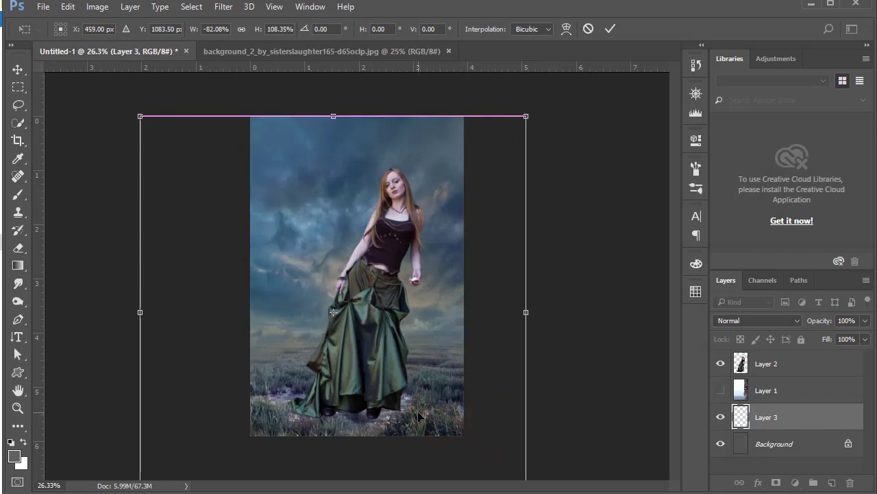
{"action": "double_click", "coordinate": [418, 414]}
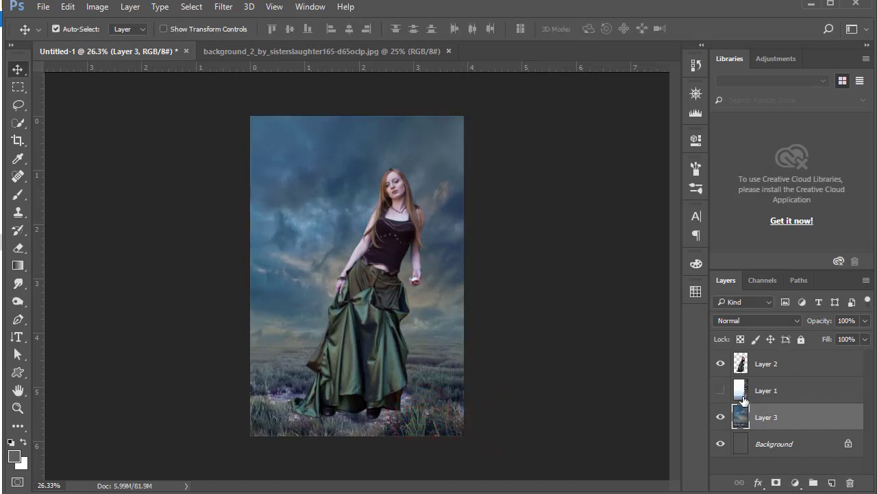
Show and select the stone-wall Layer 1, and hide the woman's Layer 2
{"action": "left_click", "coordinate": [720, 390]}
{"action": "left_click", "coordinate": [768, 390]}
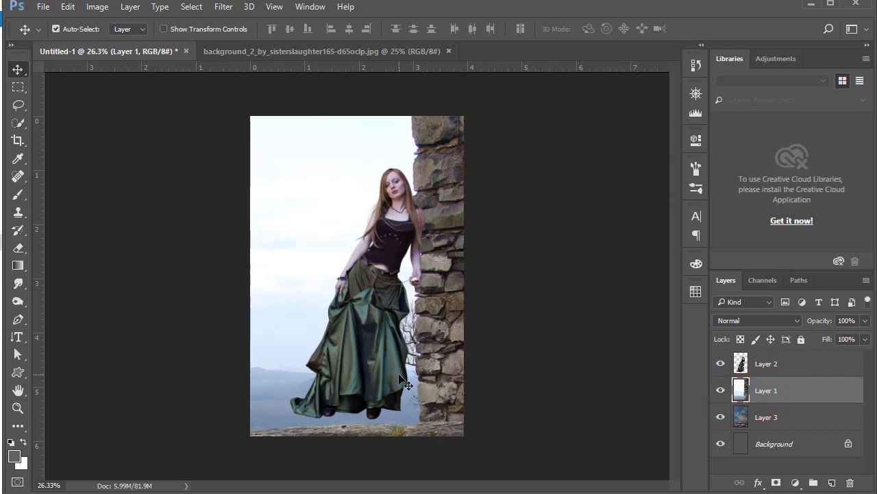
{"action": "left_click", "coordinate": [433, 144], "text": "ctrl"}
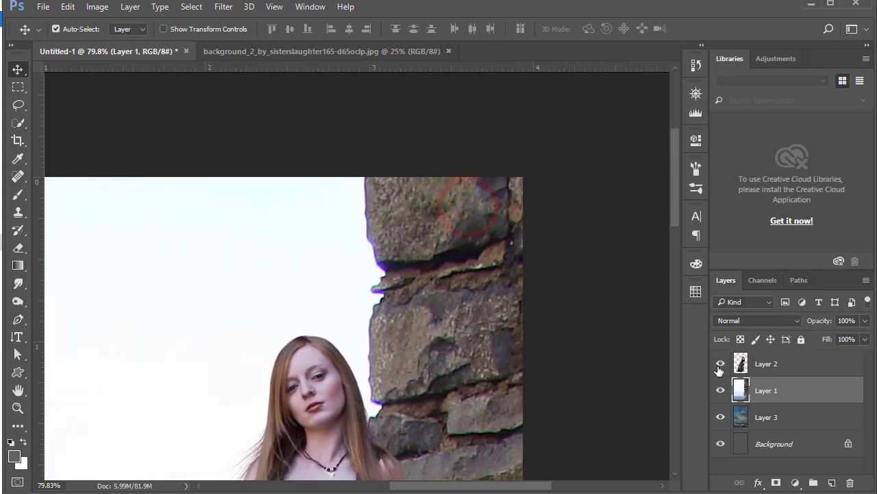
{"action": "left_click", "coordinate": [720, 363]}
{"action": "left_click_drag", "start_coordinate": [394, 216], "coordinate": [393, 216]}
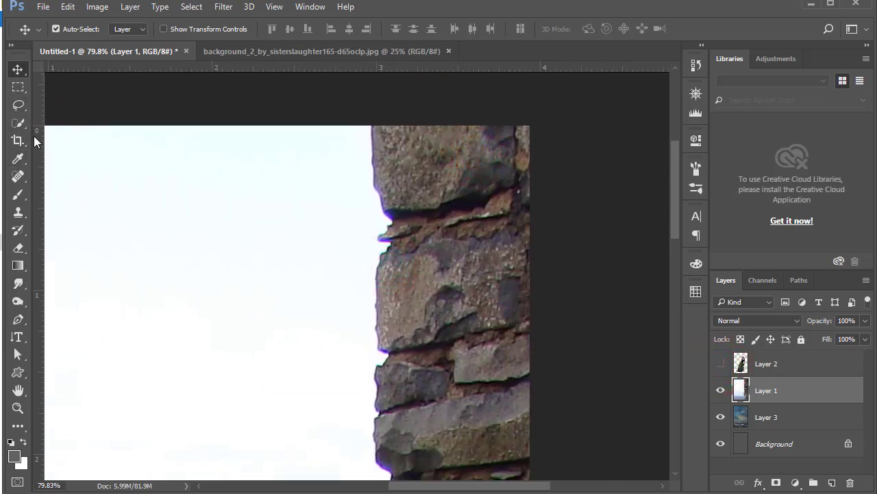
{"action": "left_click", "coordinate": [197, 218], "text": "ctrl+alt"}
Quick-select the sky beside the wall, subtracting the tree branches from the selection
{"action": "key", "text": "w"}
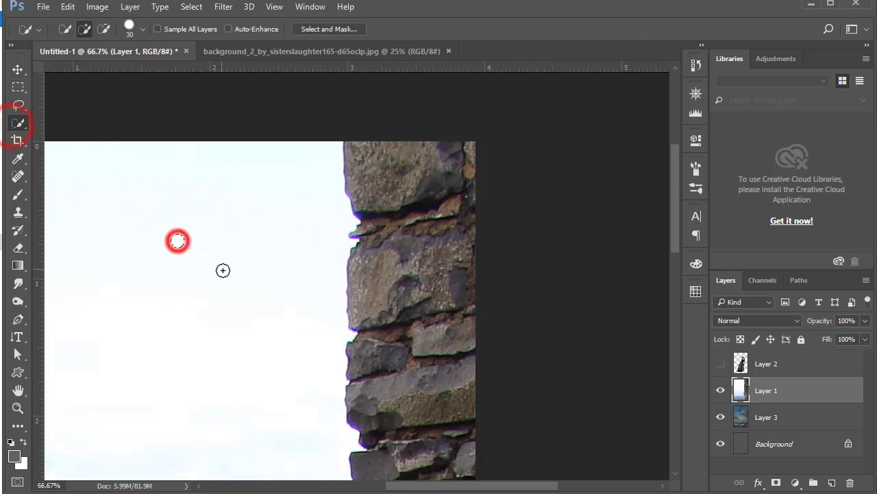
{"action": "left_click", "coordinate": [223, 265], "text": "alt"}
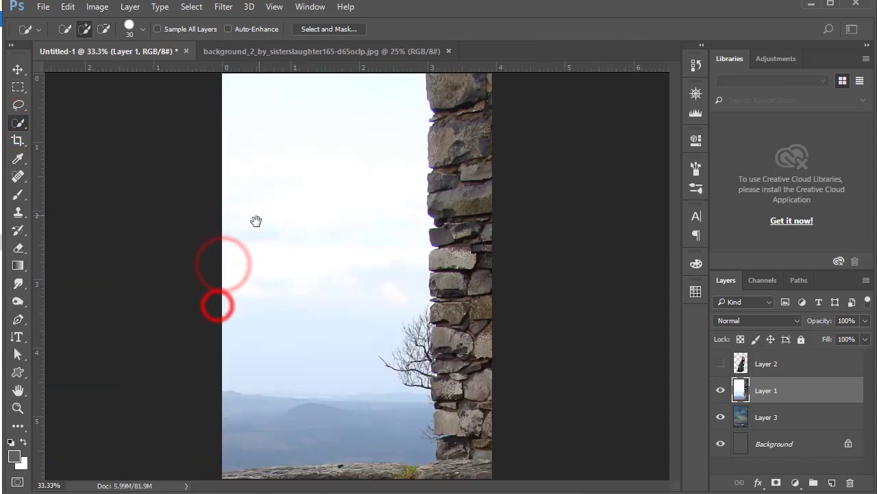
{"action": "mouse_move", "coordinate": [372, 112]}
{"action": "left_mouse_down"}
{"action": "mouse_move", "coordinate": [397, 197]}
{"action": "mouse_move", "coordinate": [383, 233]}
{"action": "mouse_move", "coordinate": [263, 179]}
{"action": "left_mouse_up"}
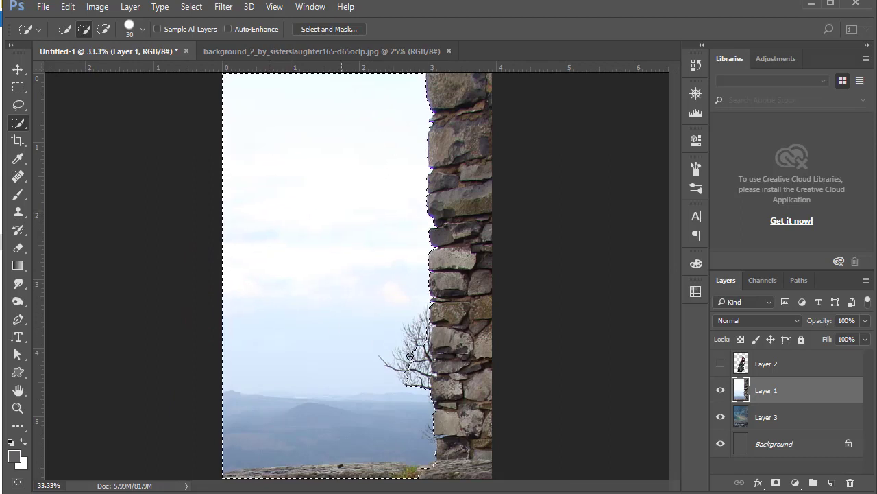
{"action": "left_click_drag", "start_coordinate": [410, 356], "coordinate": [425, 382]}
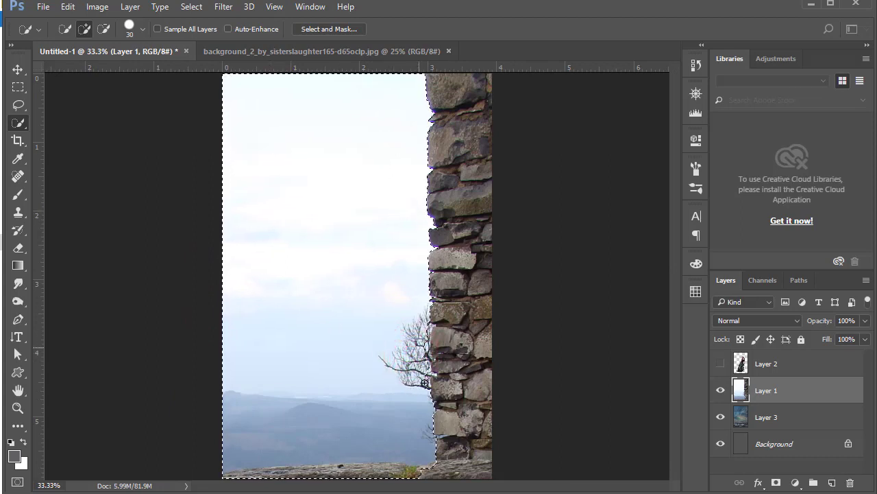
{"action": "scroll", "coordinate": [423, 349], "scroll_direction": "up", "scroll_amount": 2}
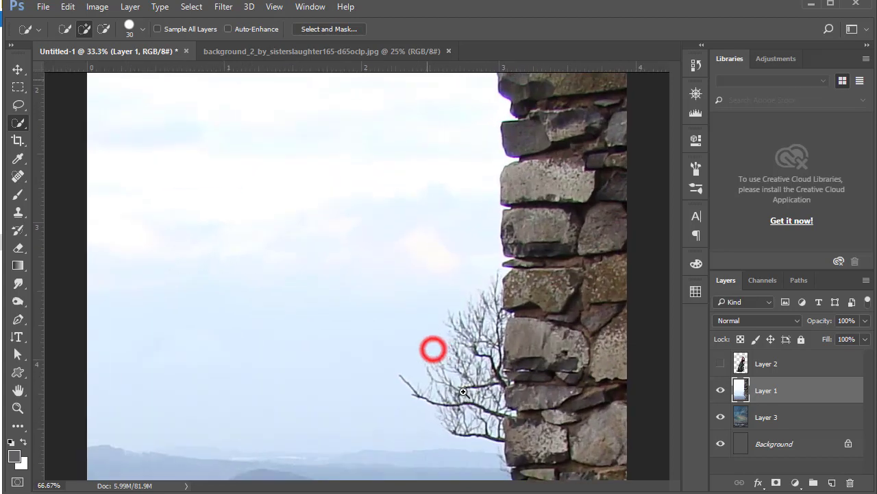
{"action": "left_click_drag", "start_coordinate": [434, 348], "coordinate": [370, 348]}
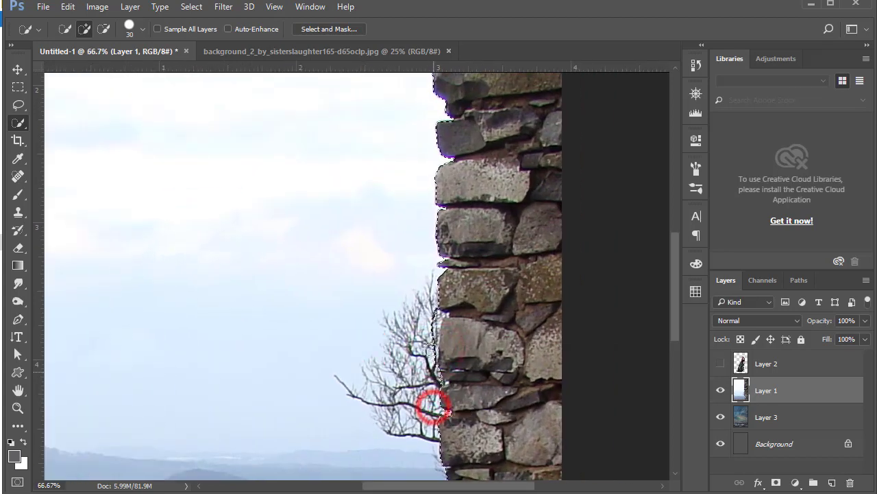
{"action": "mouse_move", "coordinate": [433, 404]}
{"action": "left_mouse_down"}
{"action": "mouse_move", "coordinate": [409, 415]}
{"action": "mouse_move", "coordinate": [439, 294]}
{"action": "left_mouse_up"}
{"action": "scroll", "coordinate": [411, 371], "scroll_direction": "down", "scroll_amount": 5}
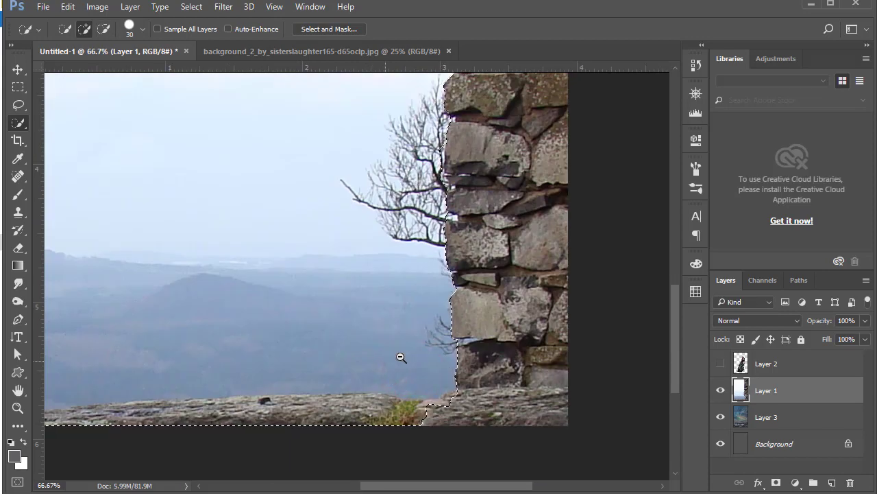
{"action": "scroll", "coordinate": [403, 358], "scroll_direction": "down", "scroll_amount": 1}
{"action": "scroll", "coordinate": [404, 357], "scroll_direction": "down", "scroll_amount": 1}
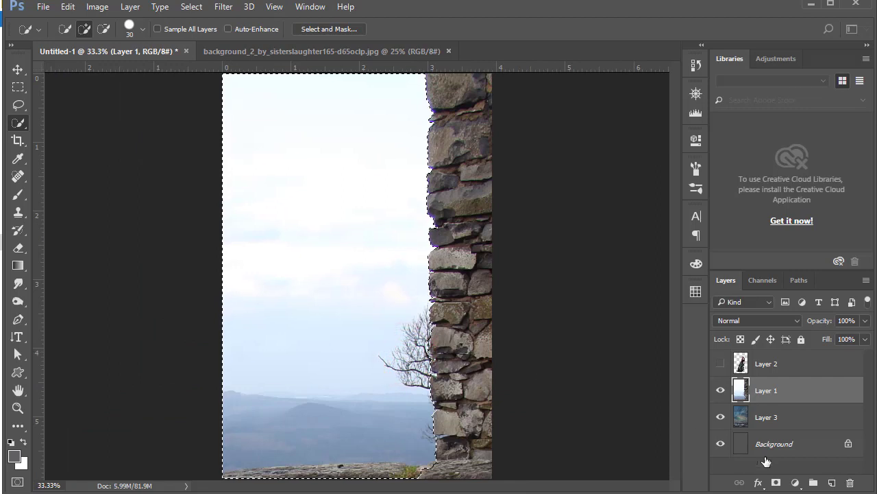
Add a layer mask from the sky selection, invert it, and feather it to 1.2 px
{"action": "left_click", "coordinate": [776, 482]}
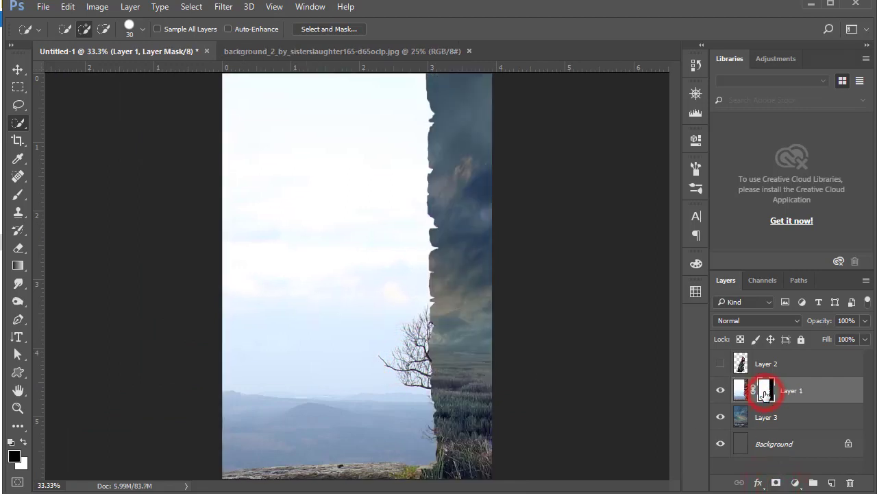
{"action": "key", "text": "ctrl+i"}
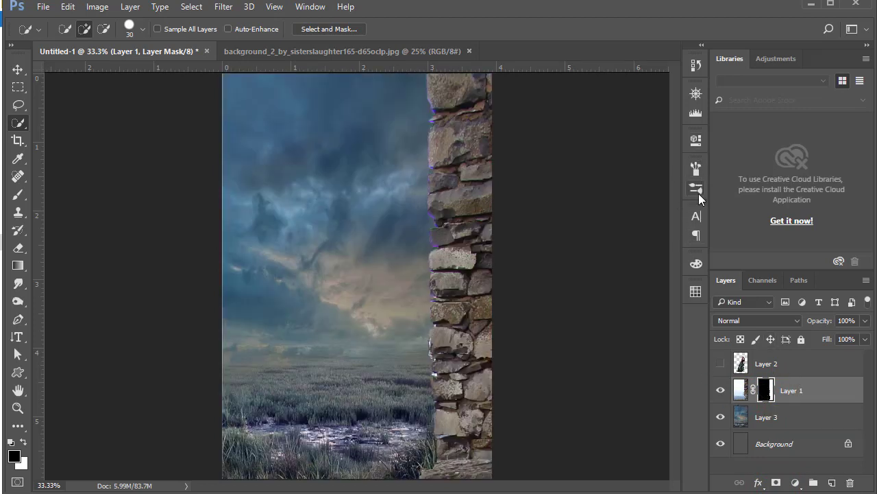
{"action": "left_click", "coordinate": [695, 140]}
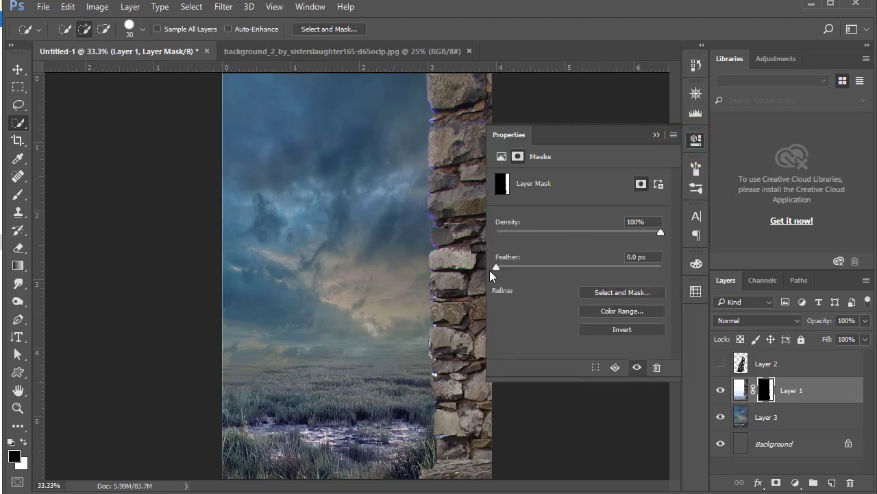
{"action": "left_click_drag", "start_coordinate": [499, 269], "coordinate": [507, 269]}
{"action": "left_click", "coordinate": [506, 269]}
{"action": "left_click", "coordinate": [656, 135]}
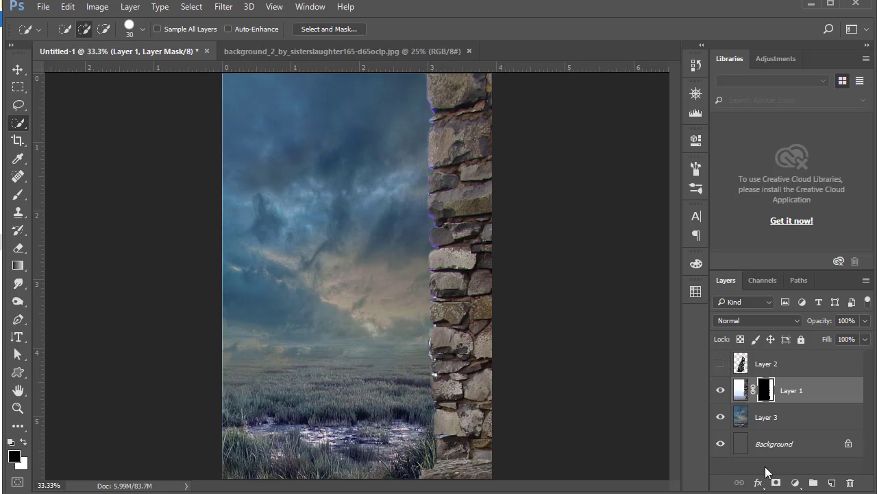
Add a Hue/Saturation adjustment layer with Saturation set to -20
{"action": "left_click", "coordinate": [799, 484]}
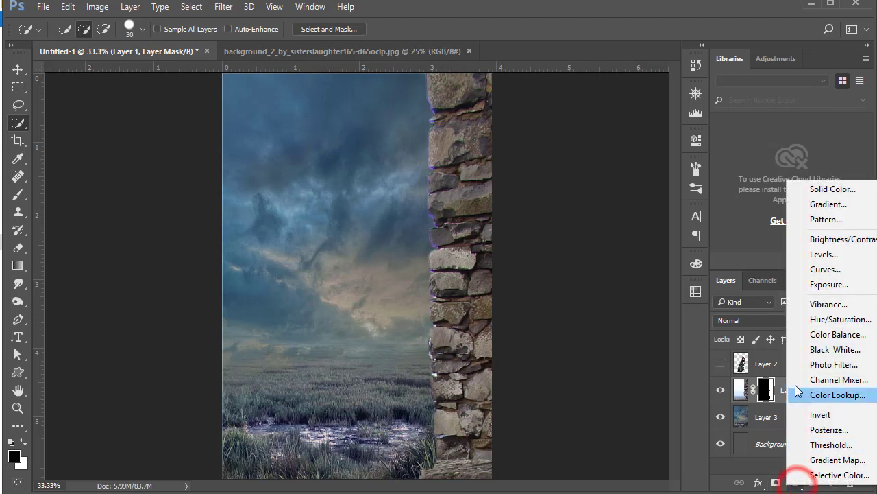
{"action": "left_click", "coordinate": [818, 321]}
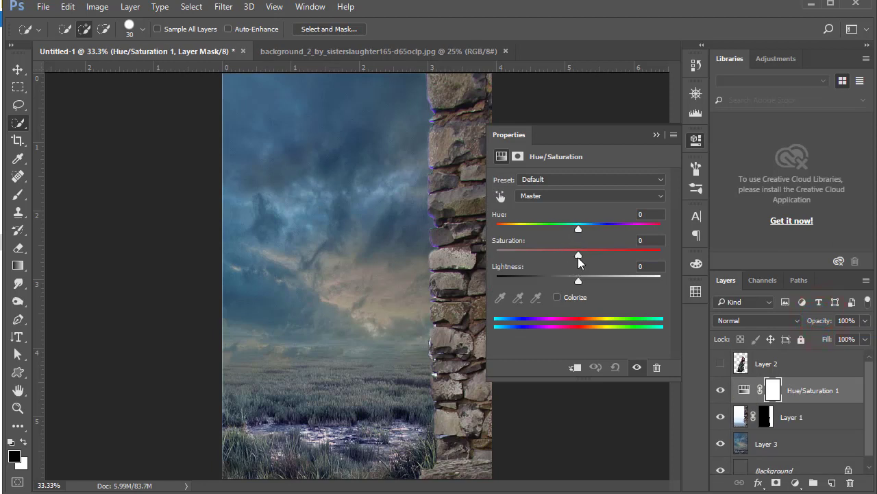
{"action": "left_click_drag", "start_coordinate": [578, 255], "coordinate": [559, 256]}
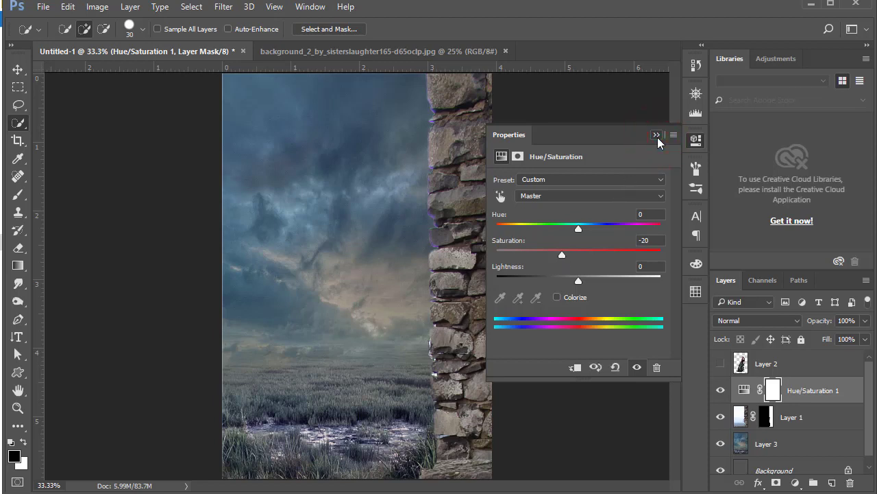
{"action": "left_click", "coordinate": [656, 135]}
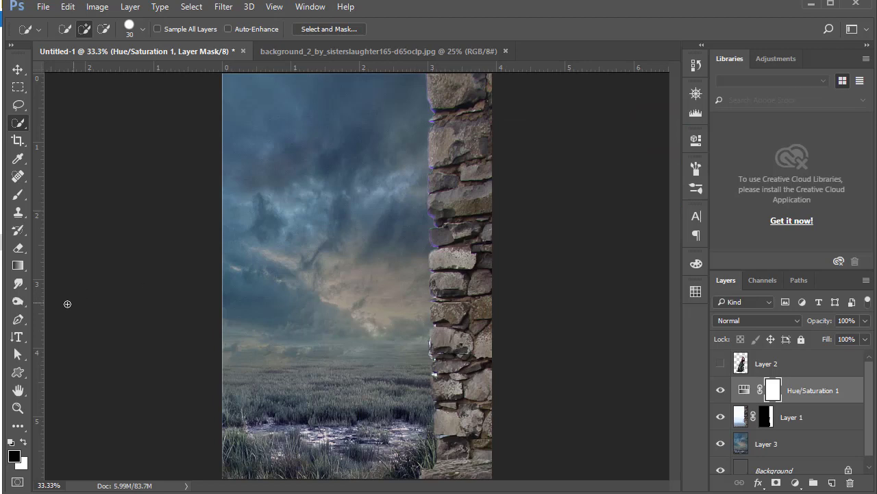
Desaturate the purple fringe down the wall's left edge on Layer 1 with the Sponge tool
{"action": "right_click", "coordinate": [24, 301]}
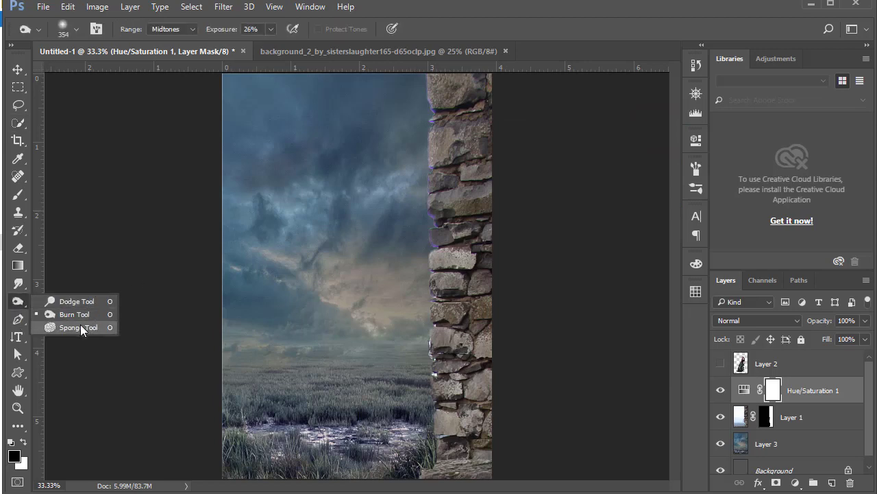
{"action": "left_click", "coordinate": [80, 327]}
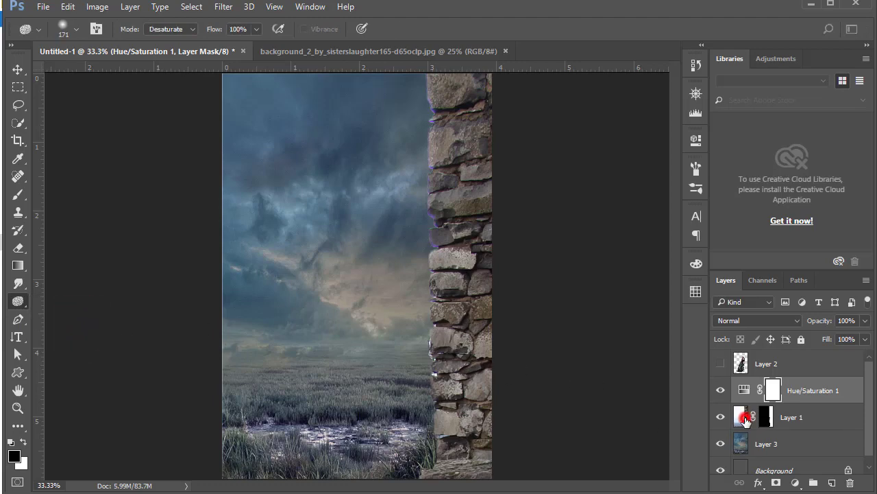
{"action": "left_click", "coordinate": [741, 417]}
{"action": "mouse_move", "coordinate": [441, 133]}
{"action": "left_mouse_down"}
{"action": "mouse_move", "coordinate": [515, 278]}
{"action": "mouse_move", "coordinate": [456, 279]}
{"action": "left_mouse_up"}
{"action": "left_click_drag", "start_coordinate": [392, 180], "coordinate": [386, 207]}
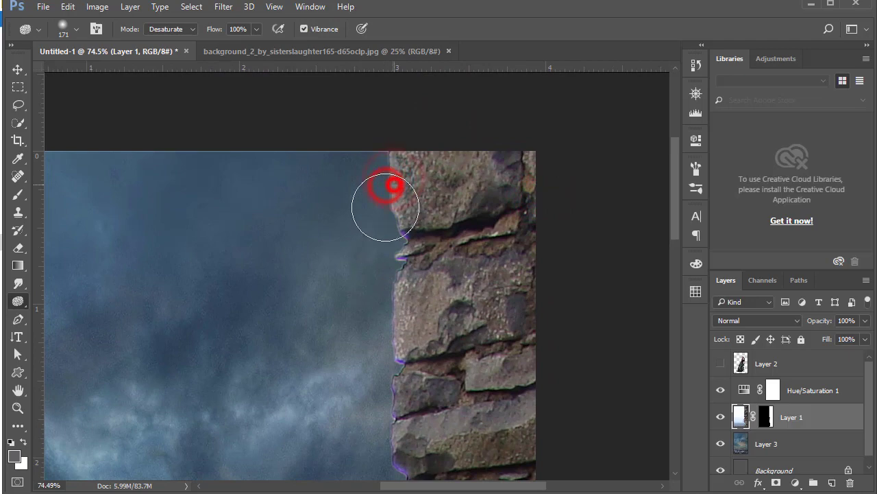
{"action": "mouse_move", "coordinate": [405, 333]}
{"action": "left_mouse_down"}
{"action": "mouse_move", "coordinate": [389, 197]}
{"action": "mouse_move", "coordinate": [386, 418]}
{"action": "left_mouse_up"}
{"action": "left_click_drag", "start_coordinate": [386, 367], "coordinate": [390, 274]}
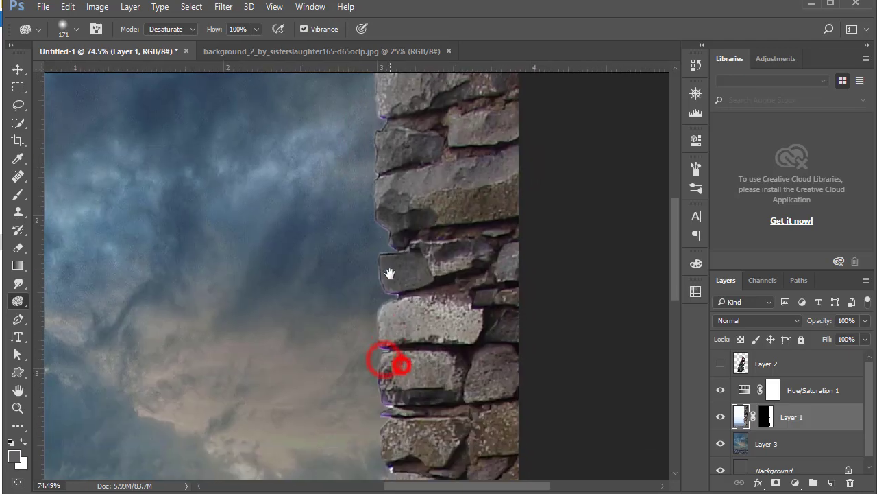
{"action": "left_click_drag", "start_coordinate": [388, 362], "coordinate": [390, 199]}
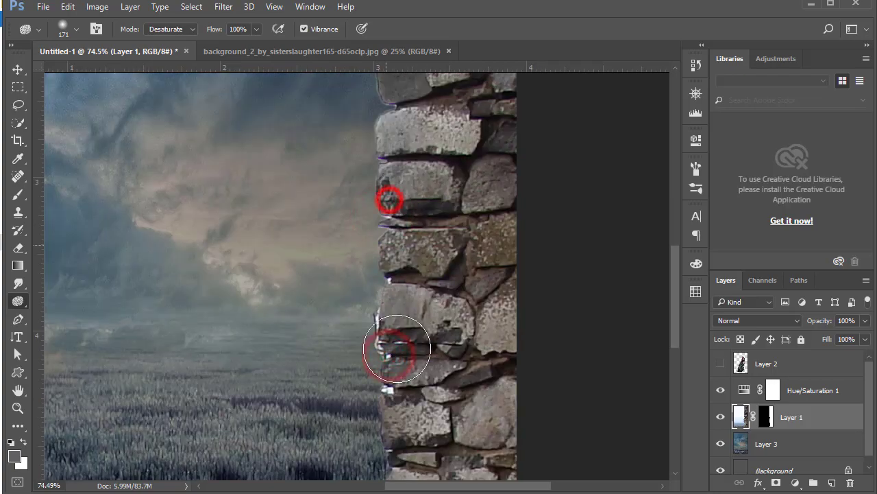
{"action": "left_click_drag", "start_coordinate": [394, 351], "coordinate": [389, 240]}
{"action": "left_click", "coordinate": [405, 324], "text": "alt"}
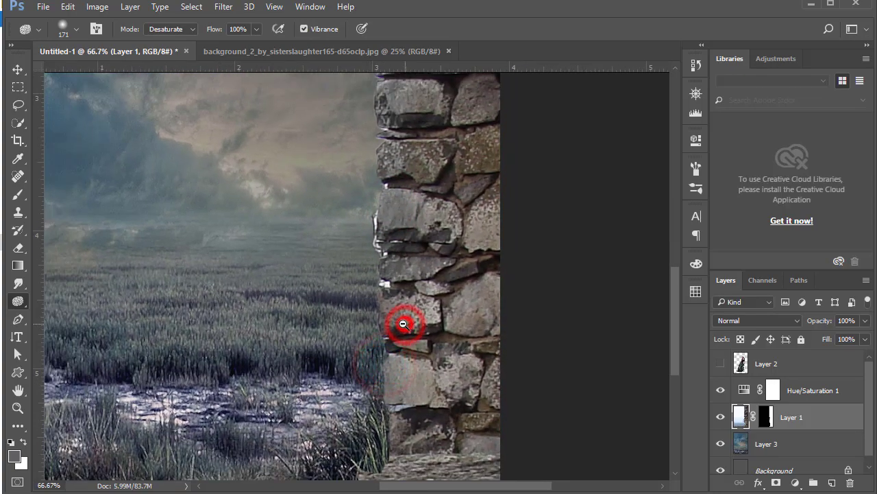
{"action": "left_click", "coordinate": [401, 324], "text": "alt"}
{"action": "left_click", "coordinate": [426, 375]}
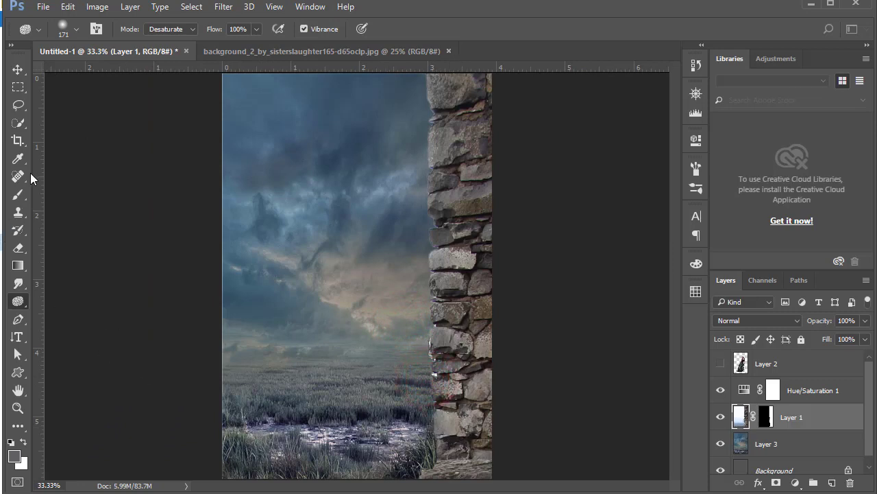
{"action": "left_click", "coordinate": [16, 194]}
Paint black on Layer 1's mask to blend the wall base into the grass
{"action": "left_click", "coordinate": [379, 316]}
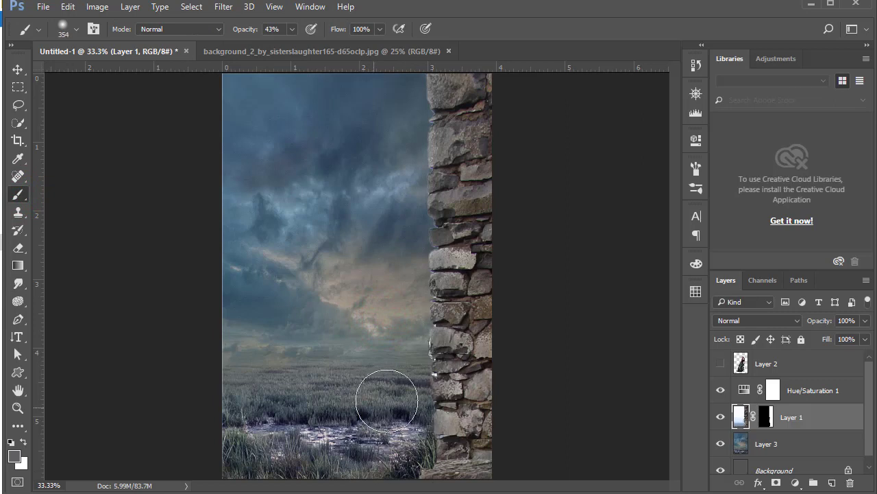
{"action": "left_click", "coordinate": [421, 378], "text": "alt"}
{"action": "left_click", "coordinate": [414, 437]}
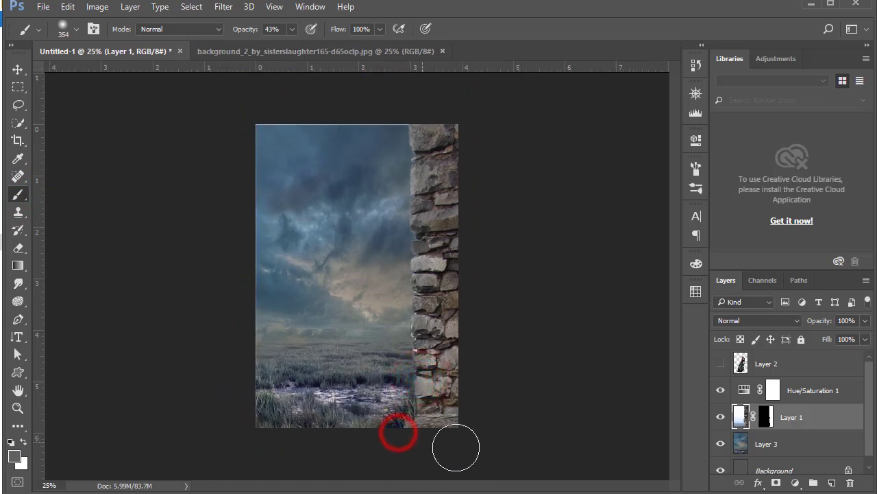
{"action": "left_click", "coordinate": [773, 424]}
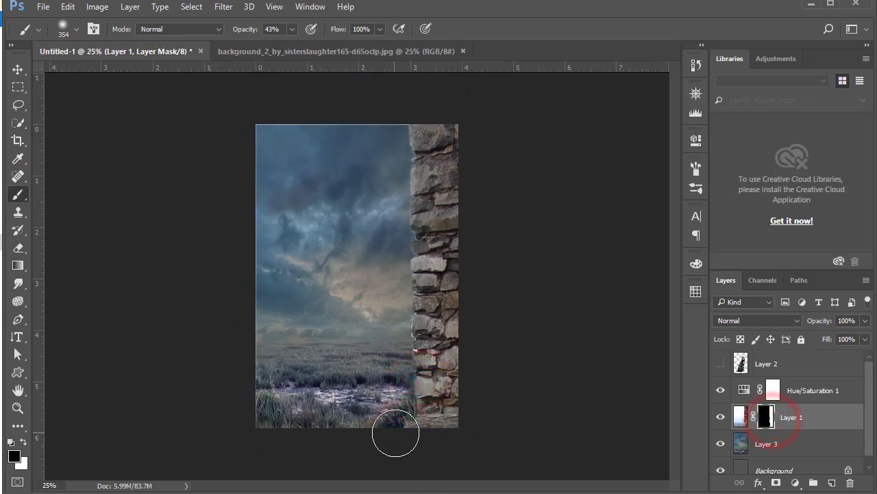
{"action": "left_click", "coordinate": [411, 432]}
{"action": "left_click", "coordinate": [453, 444]}
{"action": "left_click", "coordinate": [425, 443]}
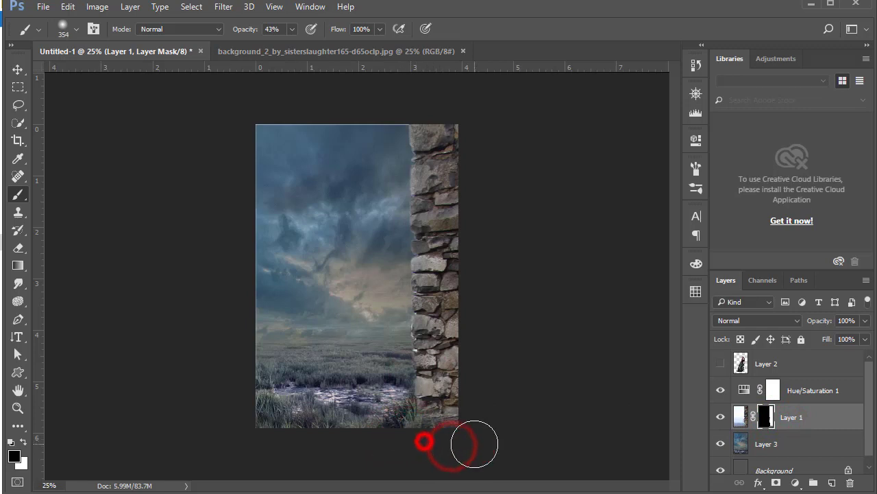
{"action": "left_click", "coordinate": [391, 436]}
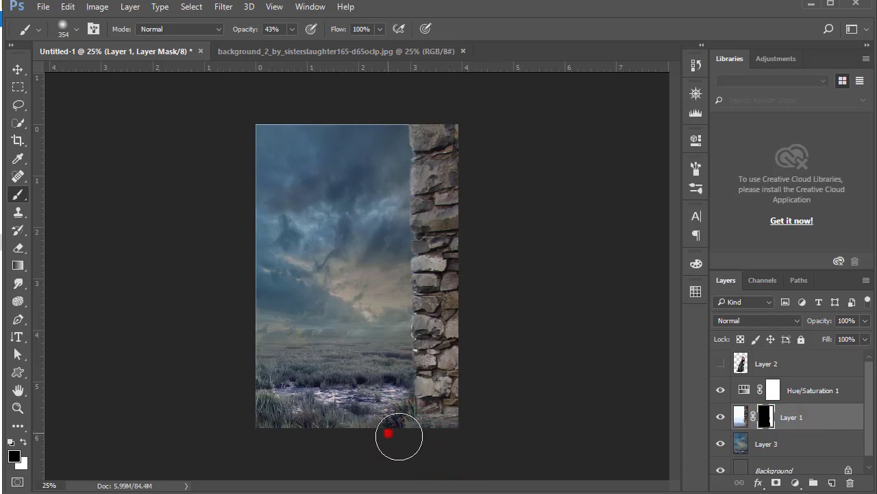
Show the woman's Layer 2 again and zoom in on the composite
{"action": "left_click", "coordinate": [722, 364]}
{"action": "left_click", "coordinate": [435, 287]}
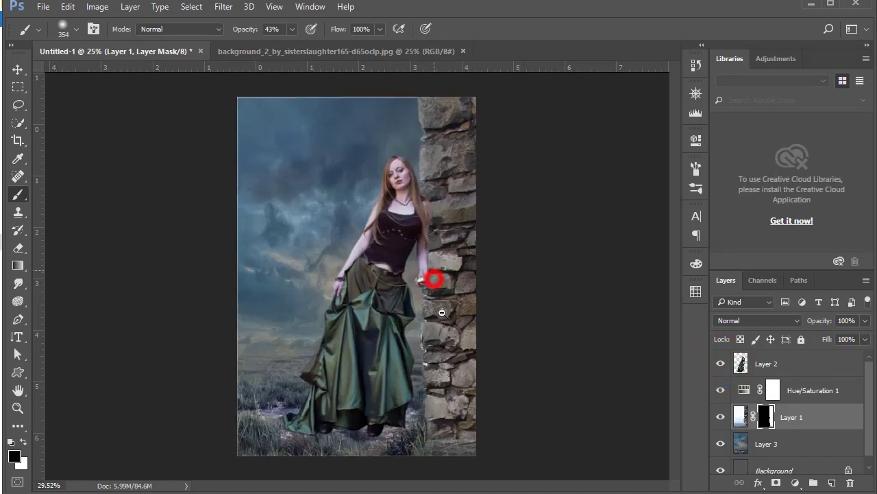
{"action": "left_click", "coordinate": [451, 313], "text": "alt"}
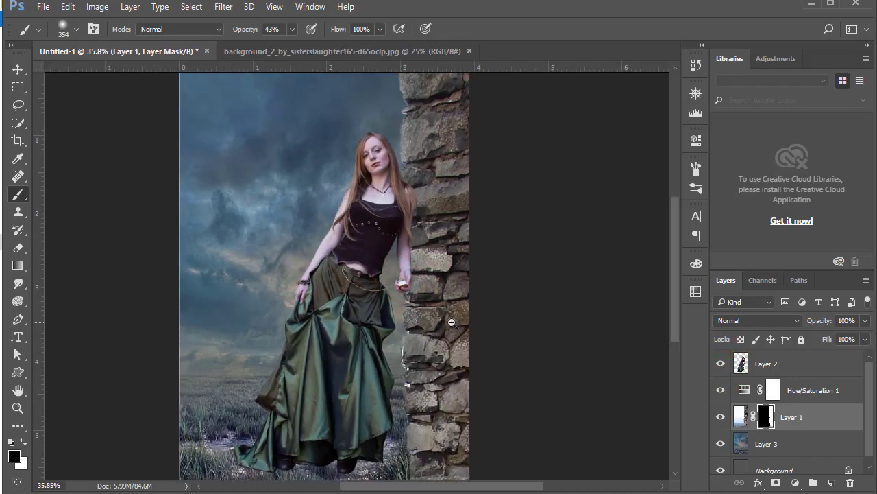
{"action": "left_click_drag", "start_coordinate": [369, 281], "coordinate": [369, 294]}
{"action": "right_click", "coordinate": [273, 270], "text": "ctrl"}
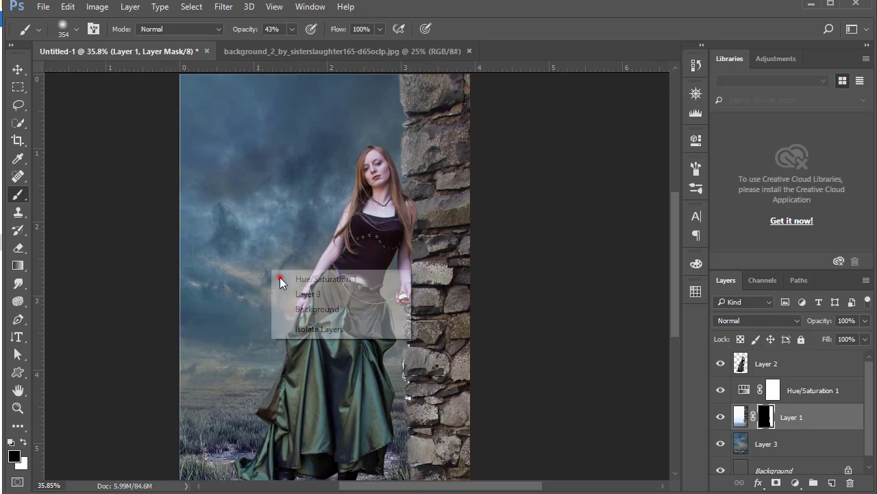
{"action": "left_click", "coordinate": [280, 277]}
{"action": "key", "text": "ctrl+minus"}
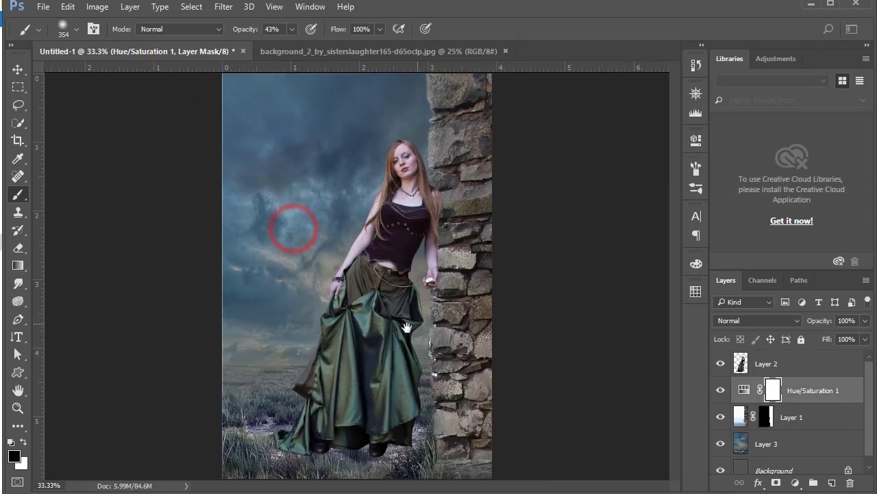
Select the stormy sky Layer 3 as the target for a new adjustment layer
{"action": "left_click", "coordinate": [411, 308]}
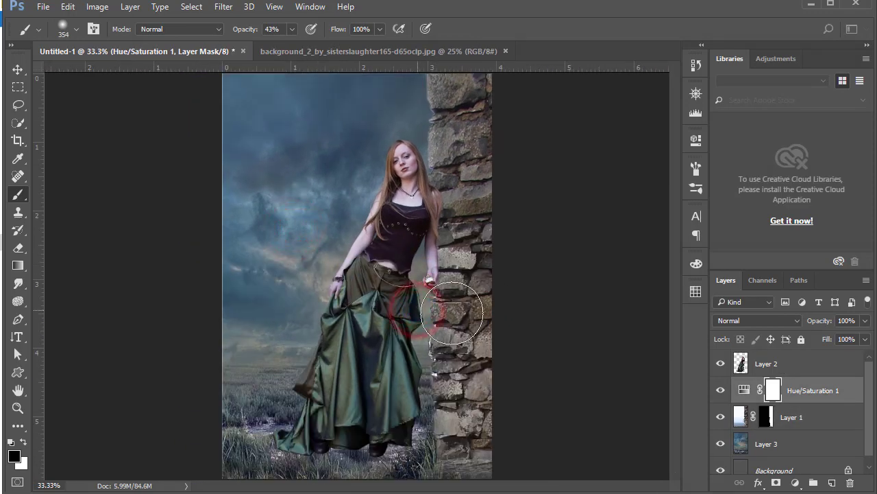
{"action": "scroll", "coordinate": [778, 409], "scroll_direction": "down", "scroll_amount": 1}
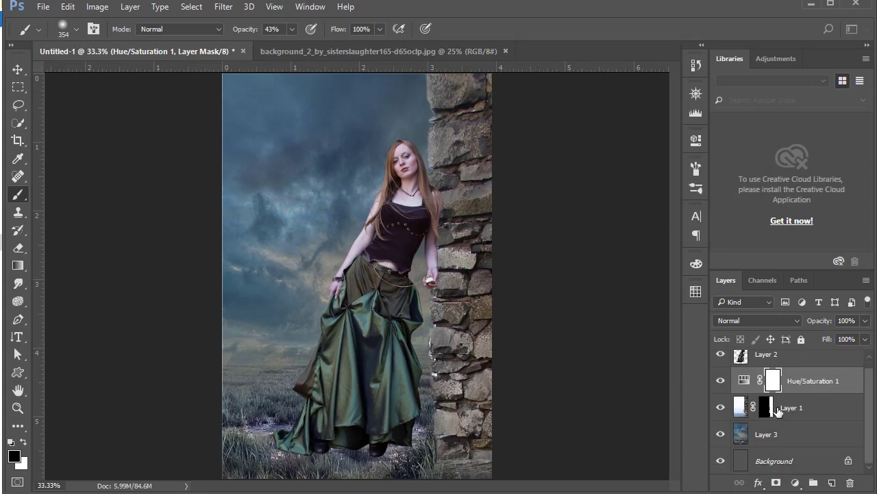
{"action": "left_click", "coordinate": [768, 439]}
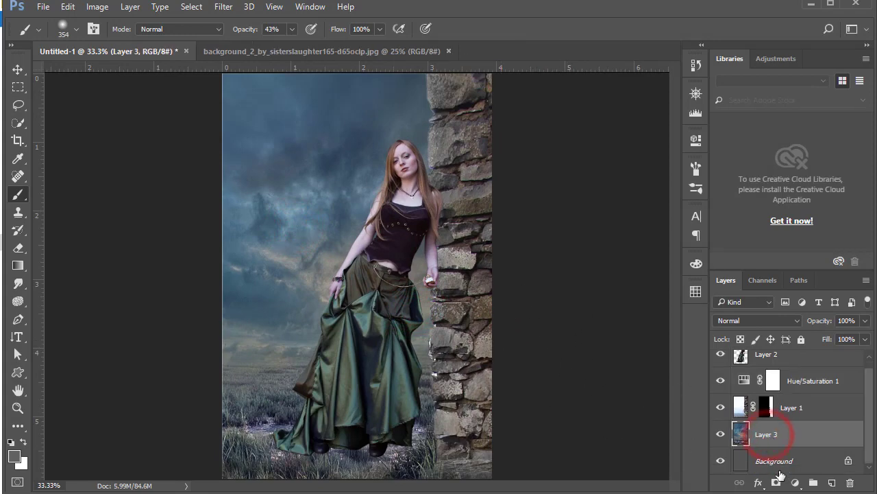
{"action": "left_click", "coordinate": [796, 483]}
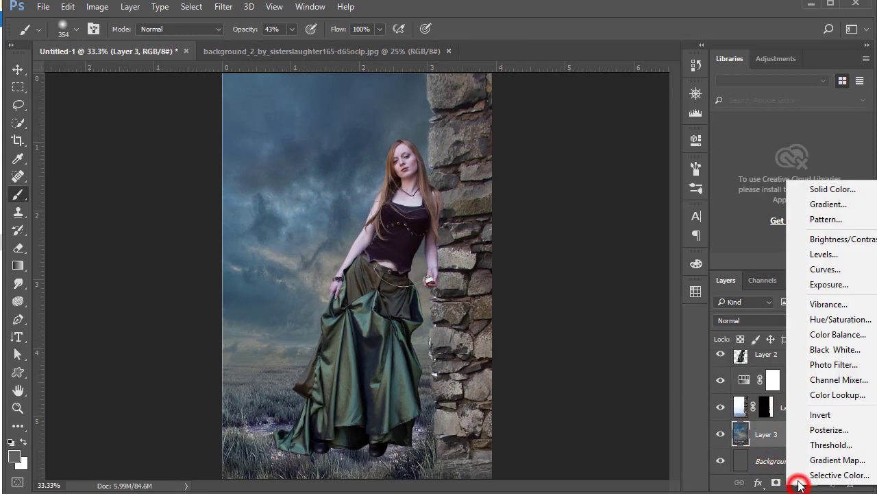
Add a Brightness/Contrast layer with brightness -72 and contrast 12
{"action": "left_click", "coordinate": [813, 241]}
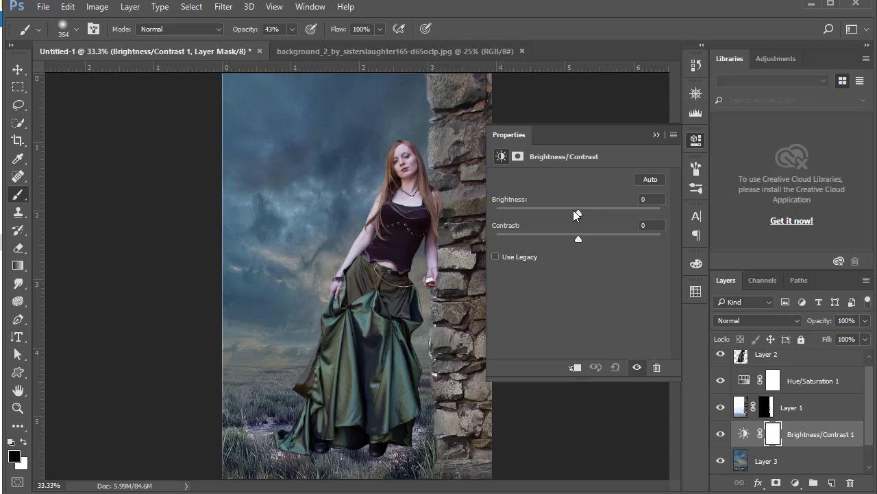
{"action": "left_click_drag", "start_coordinate": [575, 215], "coordinate": [538, 214]}
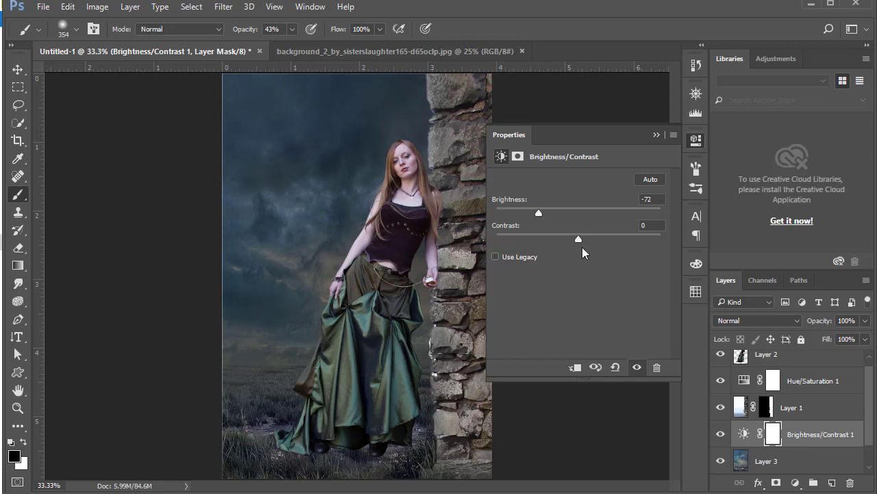
{"action": "left_click_drag", "start_coordinate": [579, 238], "coordinate": [587, 241]}
Paint the Brightness/Contrast mask to lift the darkening from the upper sky and skirt
{"action": "left_click", "coordinate": [656, 135]}
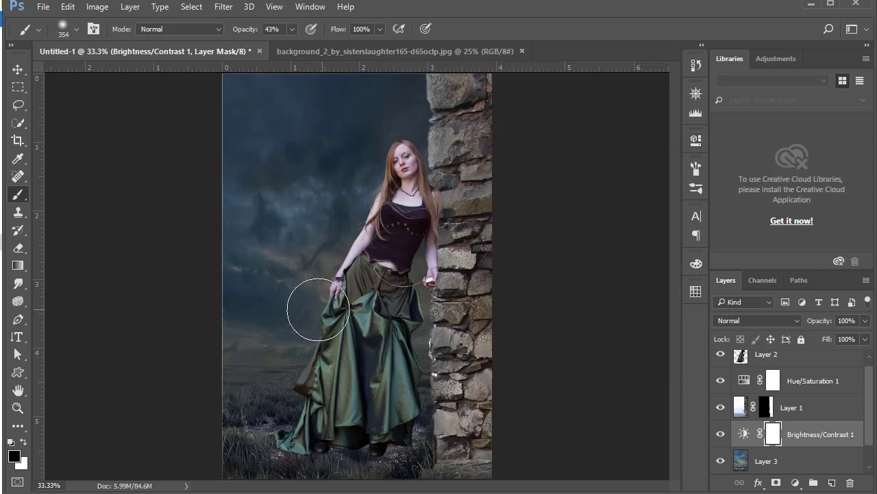
{"action": "left_click", "coordinate": [238, 111]}
{"action": "left_click", "coordinate": [333, 146]}
{"action": "left_click", "coordinate": [257, 200]}
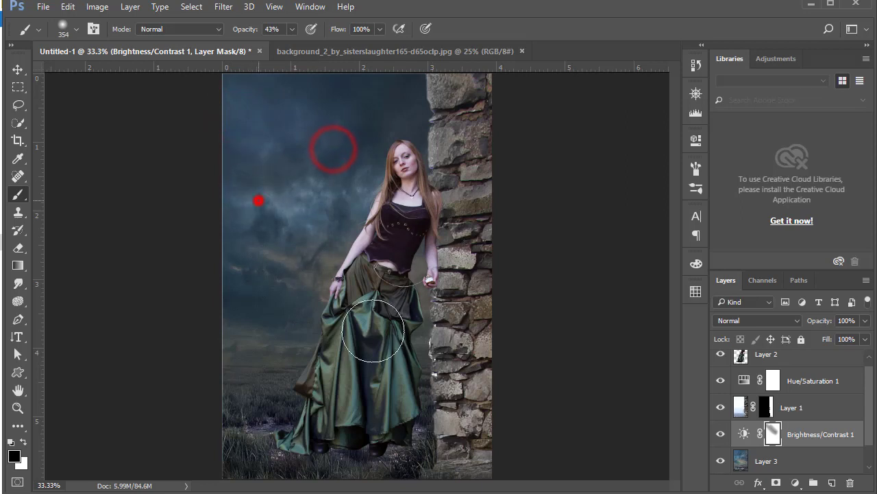
{"action": "left_click", "coordinate": [406, 357]}
{"action": "left_click", "coordinate": [374, 414]}
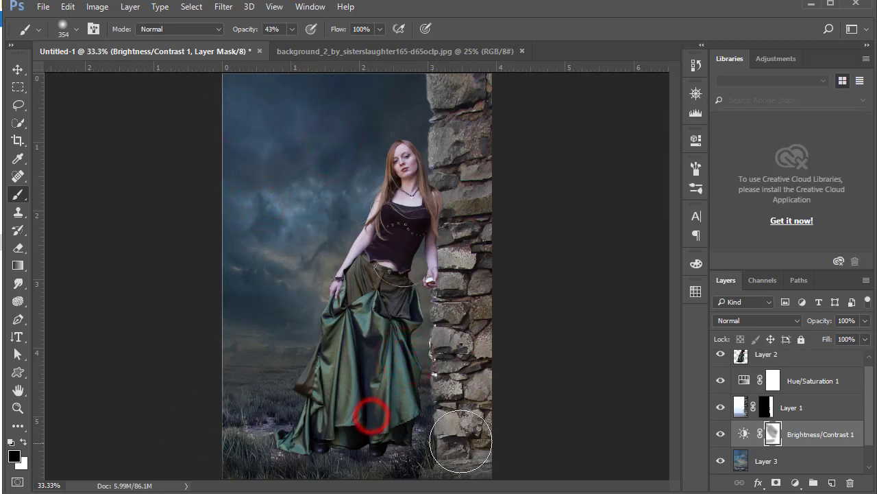
Continue masking to brighten the lower-left sky, skirt hem, and wall edge
{"action": "left_click", "coordinate": [284, 174]}
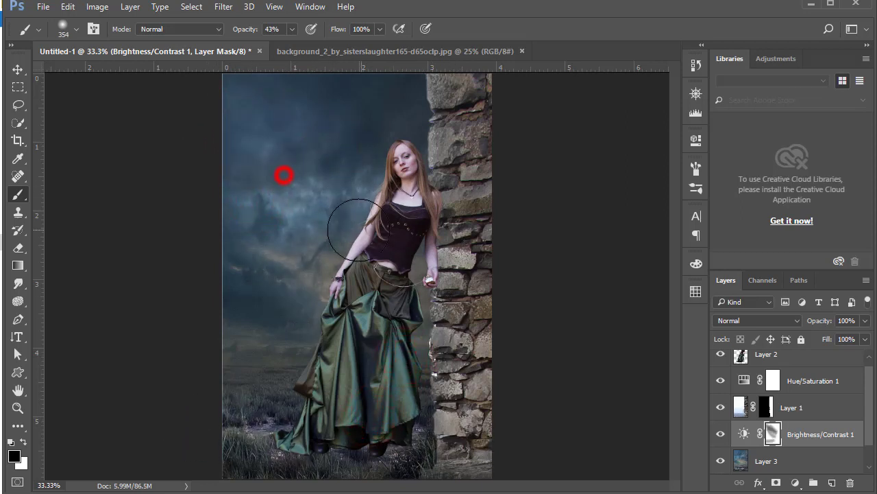
{"action": "left_click", "coordinate": [305, 175]}
{"action": "left_click", "coordinate": [296, 155]}
{"action": "left_click", "coordinate": [309, 217]}
{"action": "left_click", "coordinate": [305, 234]}
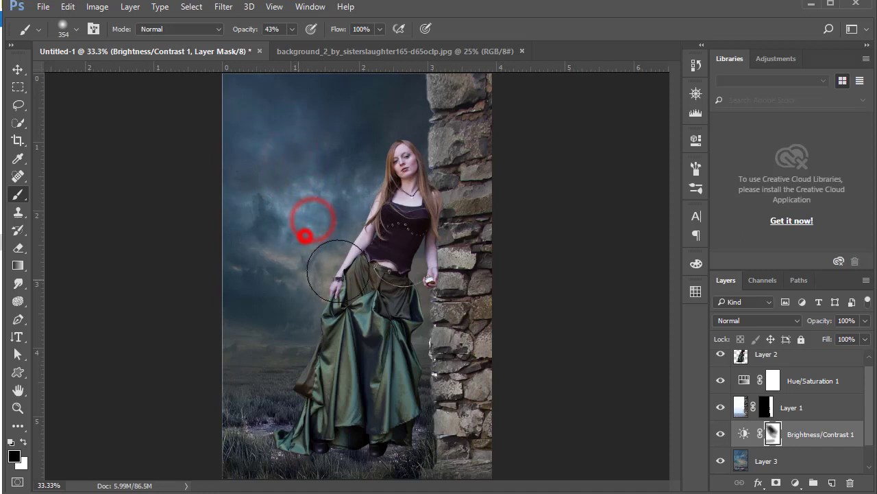
{"action": "left_click", "coordinate": [293, 316]}
{"action": "left_click", "coordinate": [269, 306]}
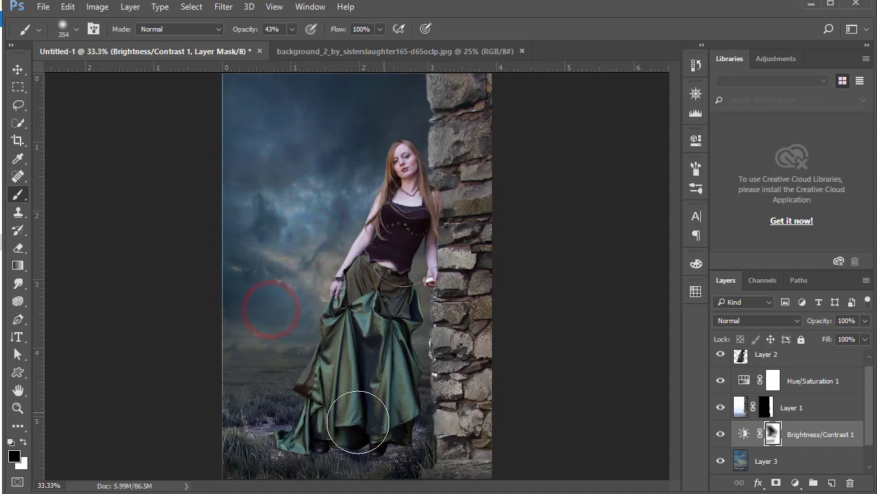
{"action": "left_click", "coordinate": [307, 436]}
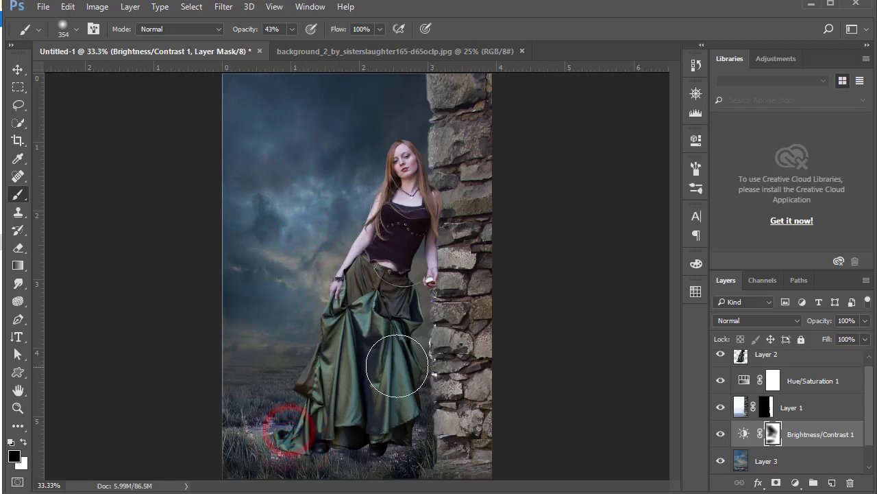
{"action": "left_click", "coordinate": [431, 312]}
{"action": "left_click", "coordinate": [325, 136]}
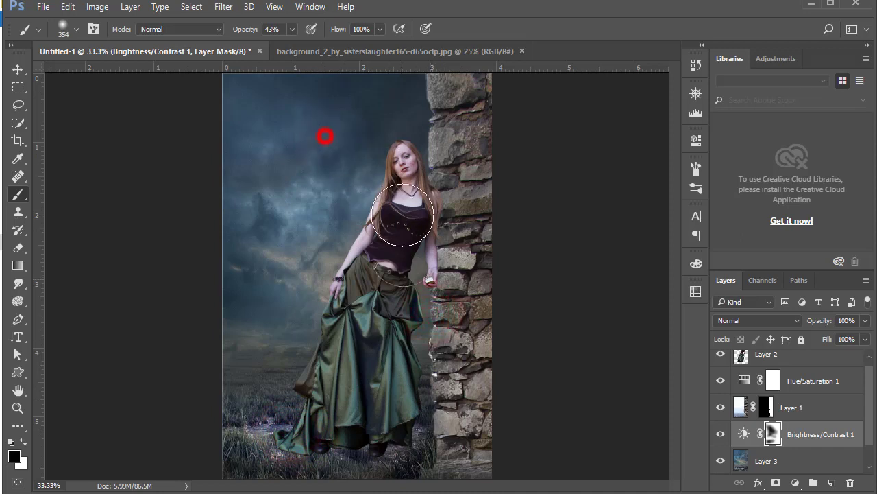
{"action": "left_click", "coordinate": [345, 227]}
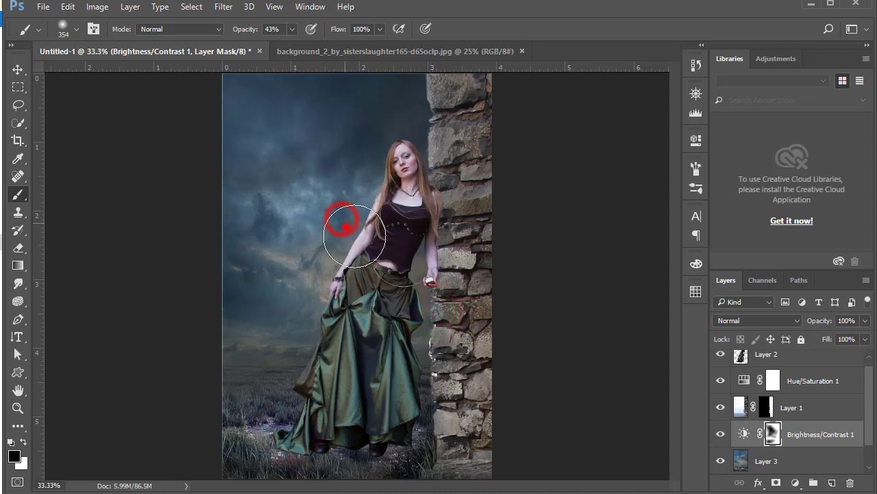
Raise brush opacity to 100% and fully restore brightness in the sky and skirt
{"action": "left_click", "coordinate": [296, 29]}
{"action": "left_click_drag", "start_coordinate": [326, 47], "coordinate": [339, 45]}
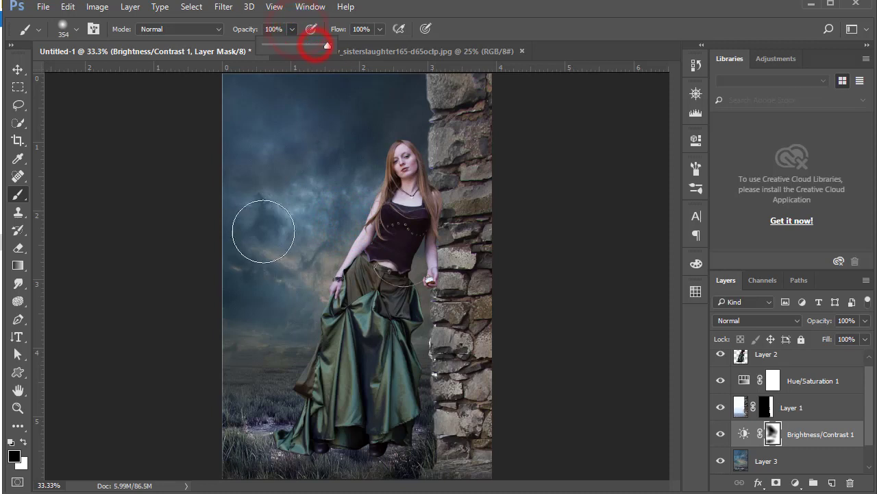
{"action": "left_click", "coordinate": [293, 186]}
{"action": "left_click", "coordinate": [305, 245]}
{"action": "left_click", "coordinate": [332, 267]}
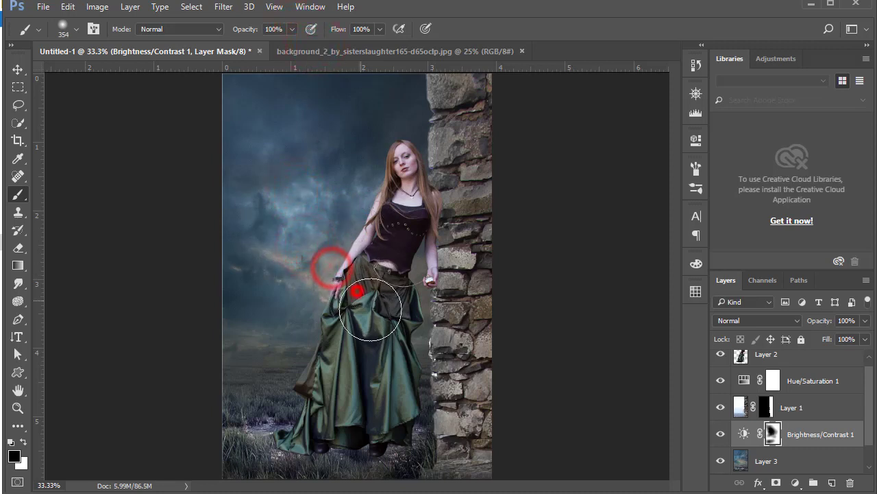
{"action": "left_click", "coordinate": [360, 289]}
{"action": "left_click", "coordinate": [319, 433]}
{"action": "left_click", "coordinate": [280, 441]}
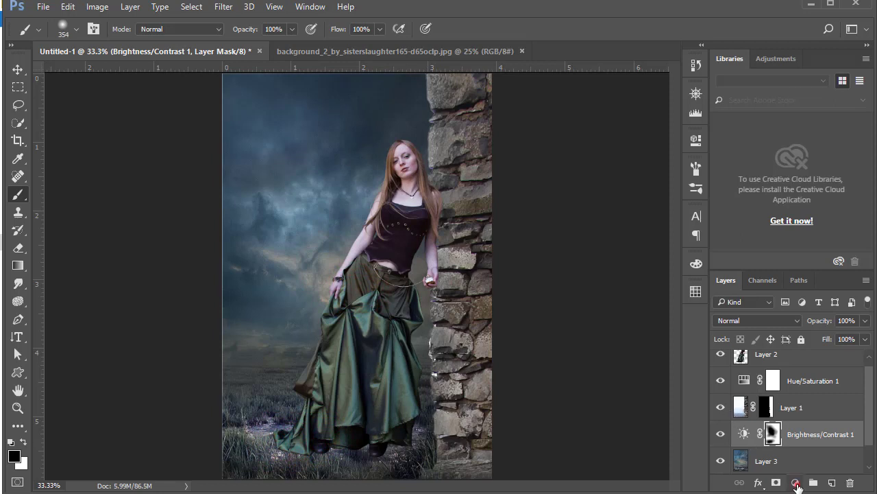
{"action": "left_click", "coordinate": [796, 483]}
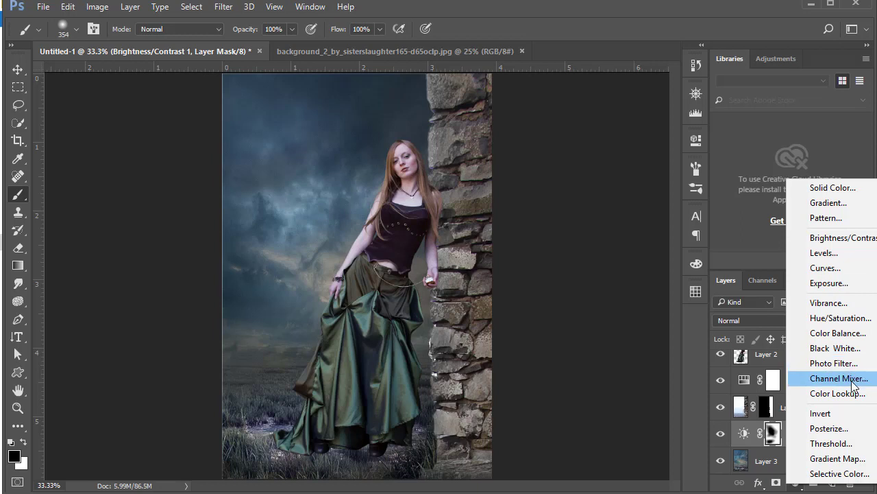
Add a Channel Mixer layer with red output Red +137, Green -5, Blue +15, Constant -2
{"action": "left_click", "coordinate": [848, 379]}
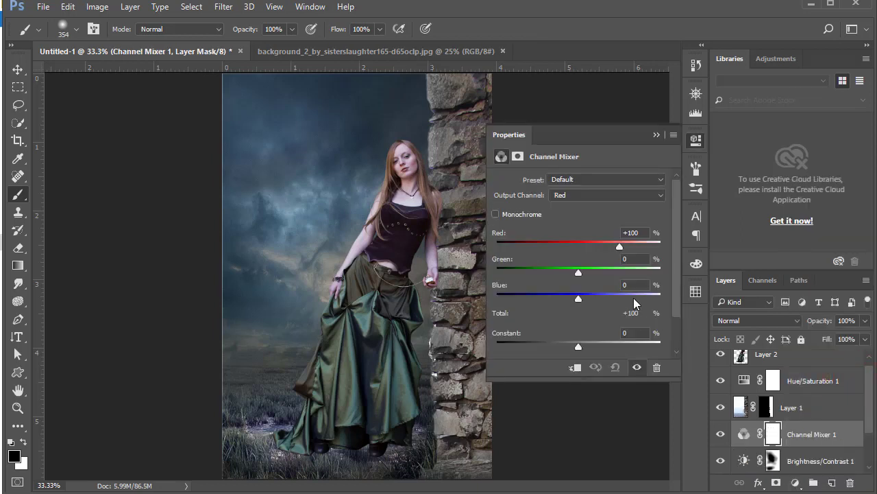
{"action": "left_click_drag", "start_coordinate": [619, 246], "coordinate": [637, 248]}
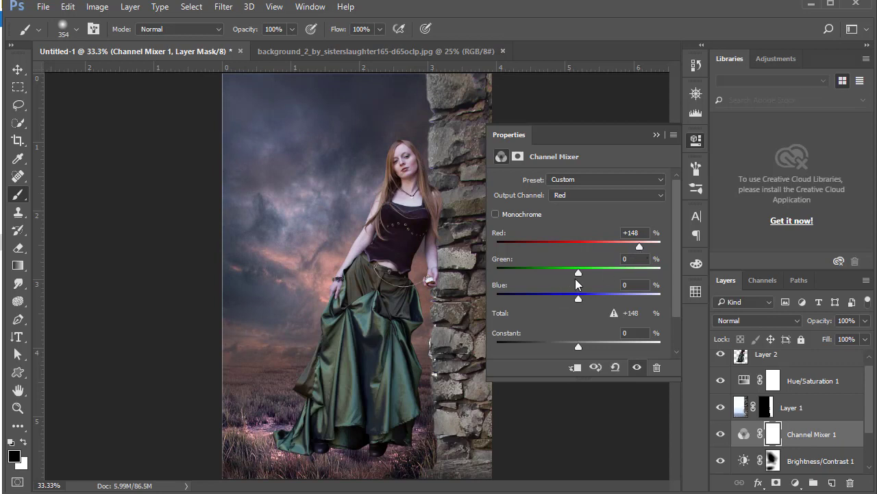
{"action": "left_click_drag", "start_coordinate": [579, 272], "coordinate": [578, 276]}
{"action": "left_click_drag", "start_coordinate": [587, 297], "coordinate": [583, 297]}
{"action": "left_click_drag", "start_coordinate": [576, 350], "coordinate": [578, 348]}
{"action": "mouse_move", "coordinate": [639, 246]}
{"action": "left_mouse_down"}
{"action": "mouse_move", "coordinate": [600, 251]}
{"action": "mouse_move", "coordinate": [647, 257]}
{"action": "left_mouse_up"}
{"action": "left_click_drag", "start_coordinate": [638, 259], "coordinate": [636, 253]}
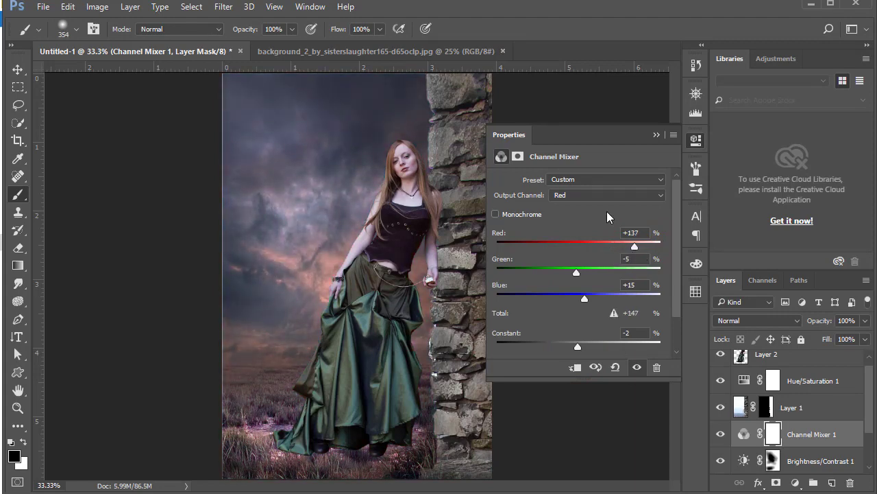
{"action": "left_click", "coordinate": [594, 197]}
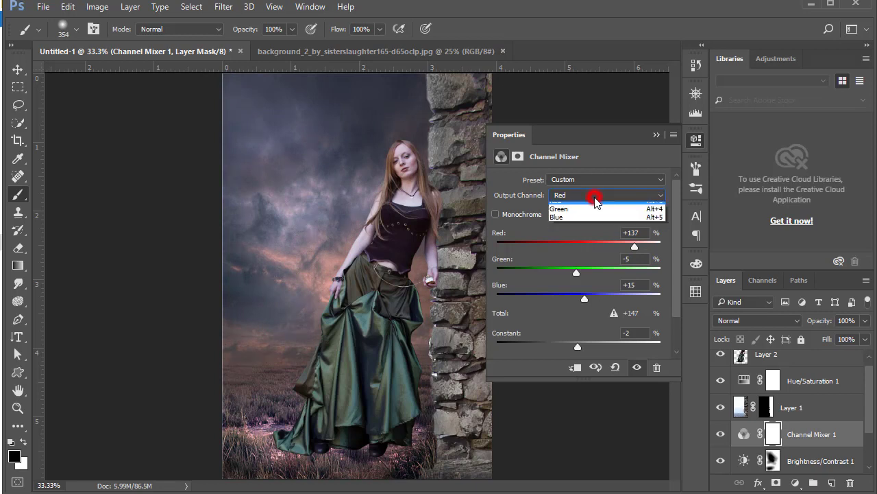
In the Channel Mixer, add red into the green output and set blue output's Blue to +85
{"action": "left_click", "coordinate": [583, 212]}
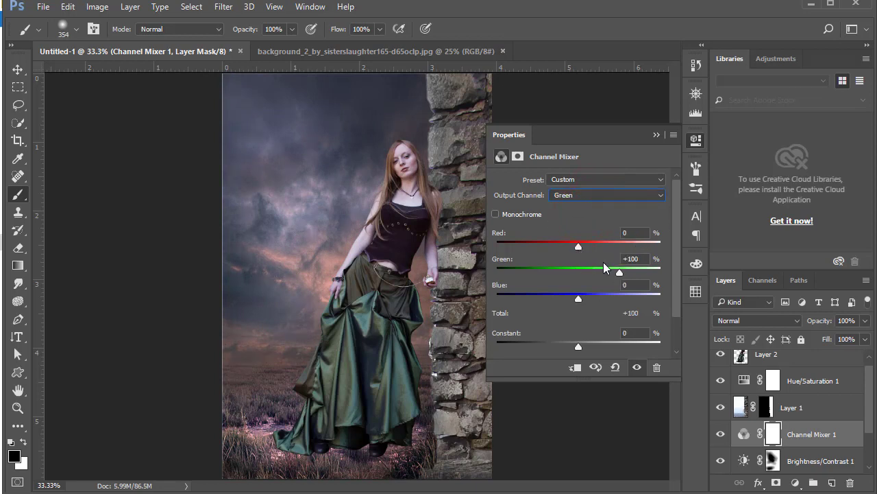
{"action": "mouse_move", "coordinate": [577, 247]}
{"action": "left_mouse_down"}
{"action": "mouse_move", "coordinate": [597, 249]}
{"action": "mouse_move", "coordinate": [624, 275]}
{"action": "mouse_move", "coordinate": [613, 275]}
{"action": "left_mouse_up"}
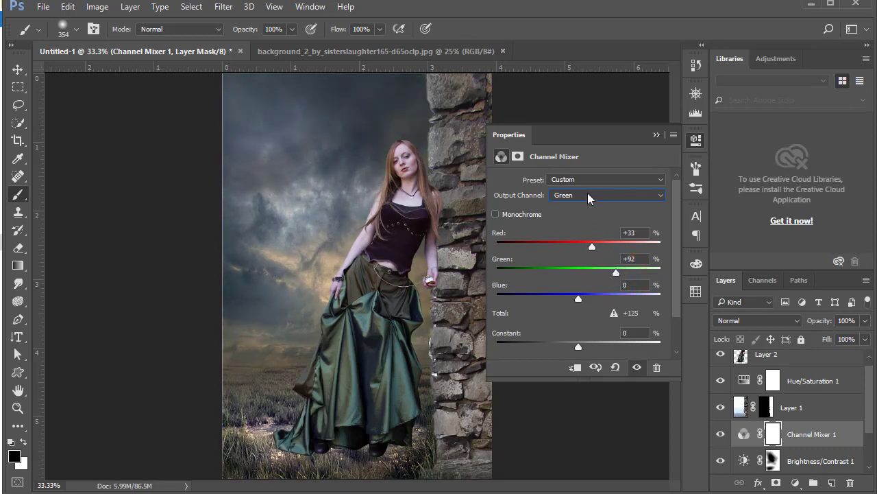
{"action": "left_click", "coordinate": [587, 194]}
{"action": "left_click", "coordinate": [592, 223]}
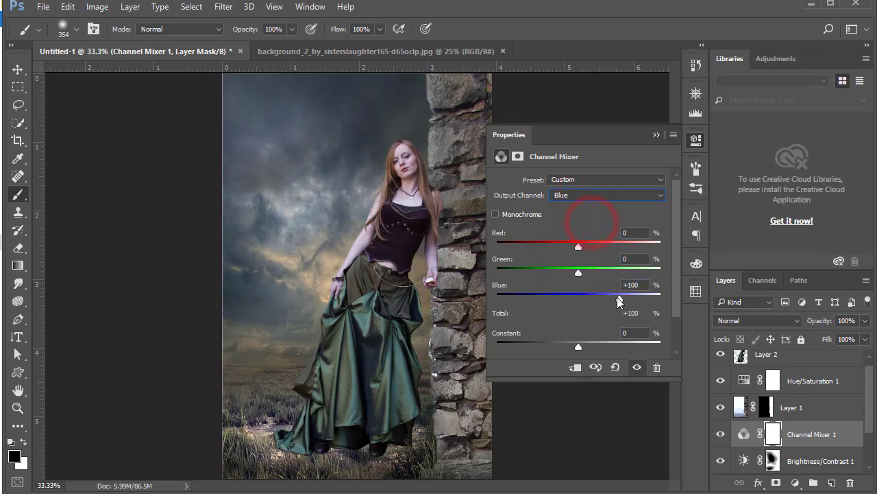
{"action": "mouse_move", "coordinate": [618, 300]}
{"action": "left_mouse_down"}
{"action": "mouse_move", "coordinate": [610, 303]}
{"action": "mouse_move", "coordinate": [626, 298]}
{"action": "left_mouse_up"}
{"action": "left_click_drag", "start_coordinate": [611, 301], "coordinate": [613, 301]}
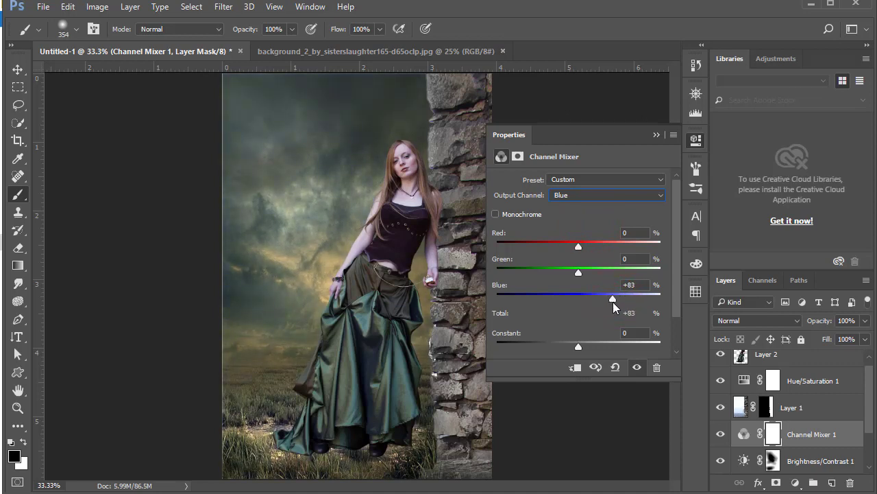
Raise the red output channel's Red to +155 for a warmer sky, then close the Channel Mixer
{"action": "left_click", "coordinate": [591, 194]}
{"action": "left_click", "coordinate": [583, 206]}
{"action": "left_click_drag", "start_coordinate": [632, 246], "coordinate": [640, 247]}
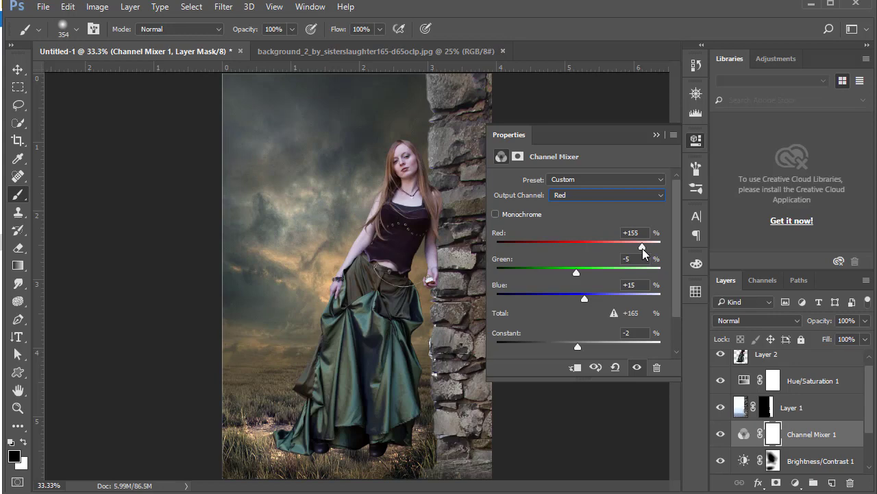
{"action": "left_click", "coordinate": [656, 136]}
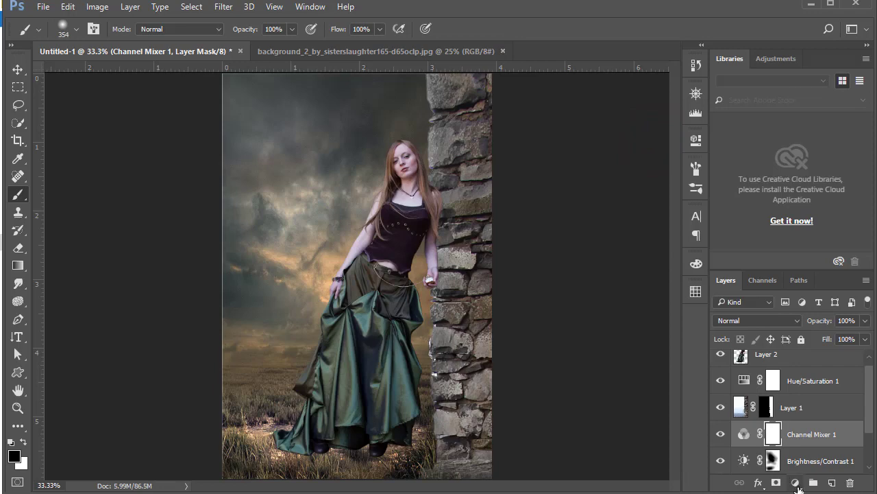
{"action": "left_click", "coordinate": [795, 483]}
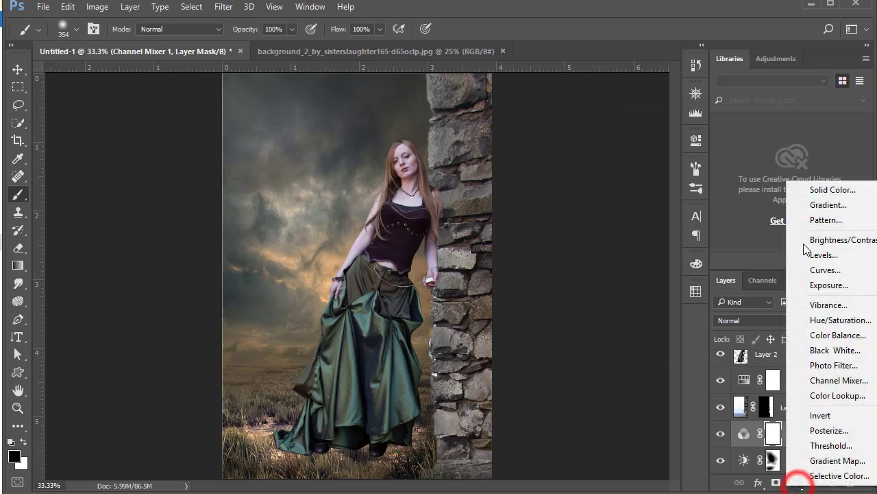
Add a black Solid Color fill layer at 47% opacity and set the brush to 2165 px
{"action": "left_click", "coordinate": [834, 193]}
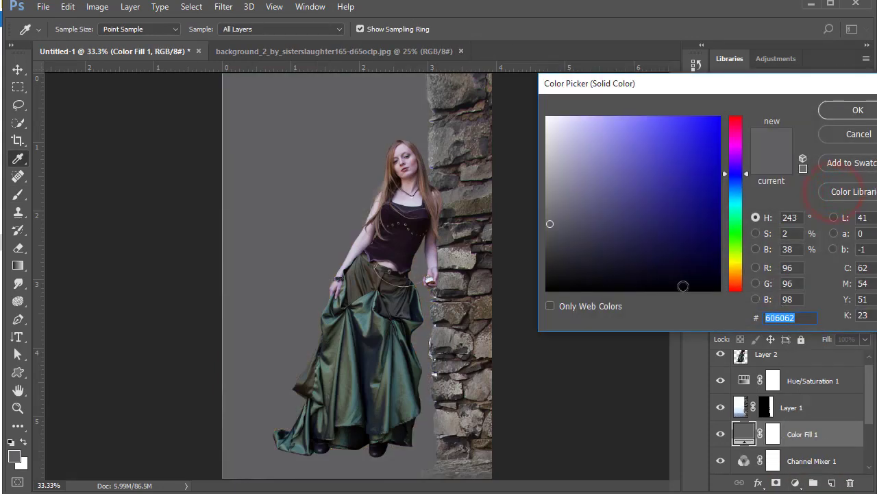
{"action": "left_click", "coordinate": [700, 287]}
{"action": "left_click", "coordinate": [836, 116]}
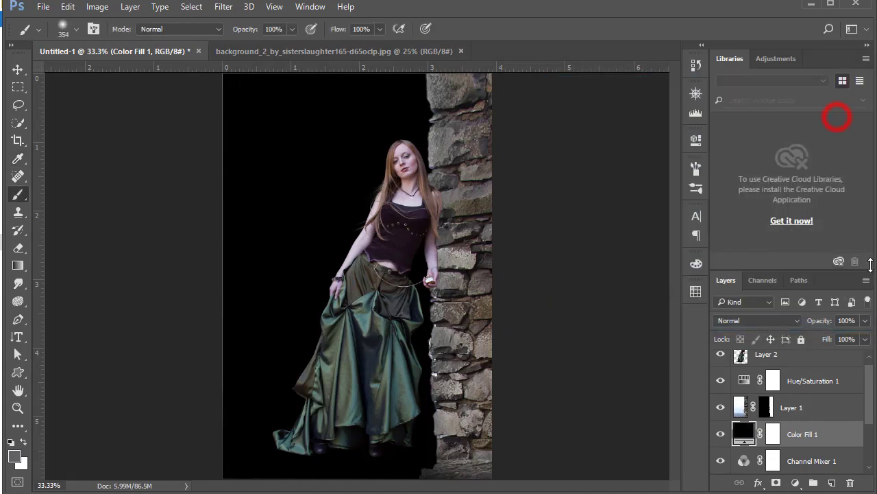
{"action": "left_click", "coordinate": [865, 321]}
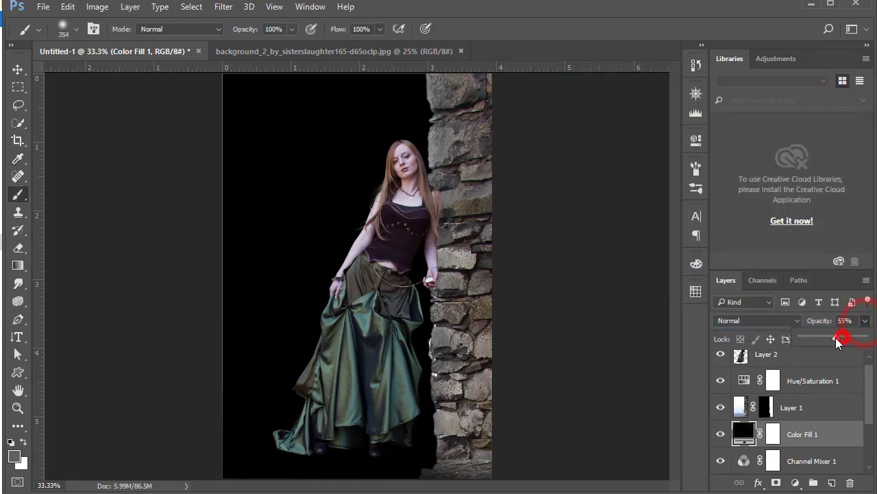
{"action": "left_click_drag", "start_coordinate": [835, 337], "coordinate": [831, 337]}
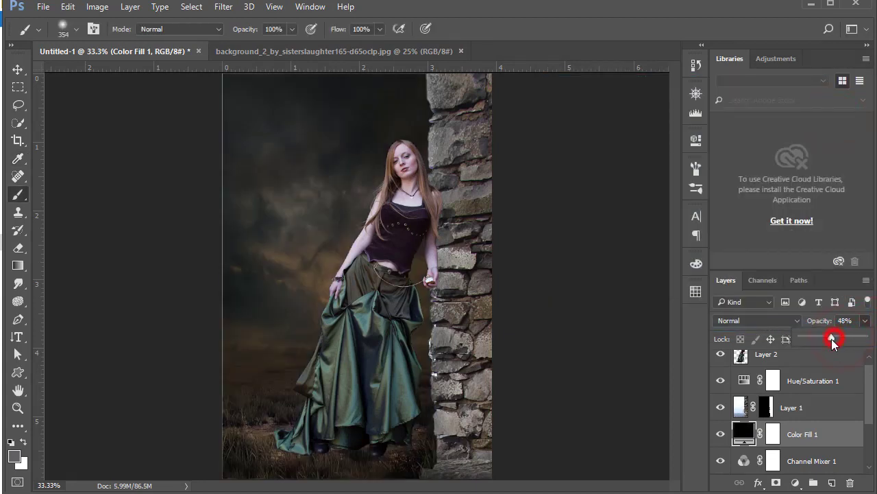
{"action": "right_click", "coordinate": [336, 190]}
{"action": "left_click_drag", "start_coordinate": [490, 229], "coordinate": [493, 226]}
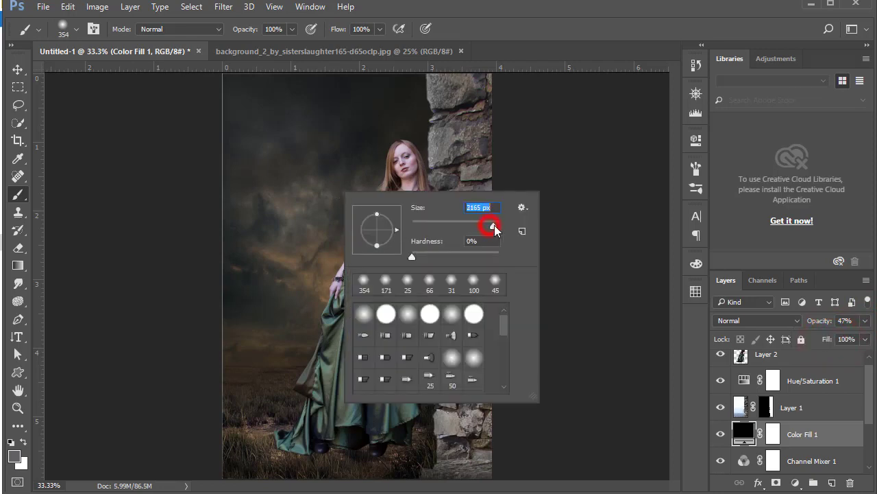
With a 385 px brush, paint Color Fill 1's mask off the sky and lower-left grass
{"action": "left_click", "coordinate": [773, 439]}
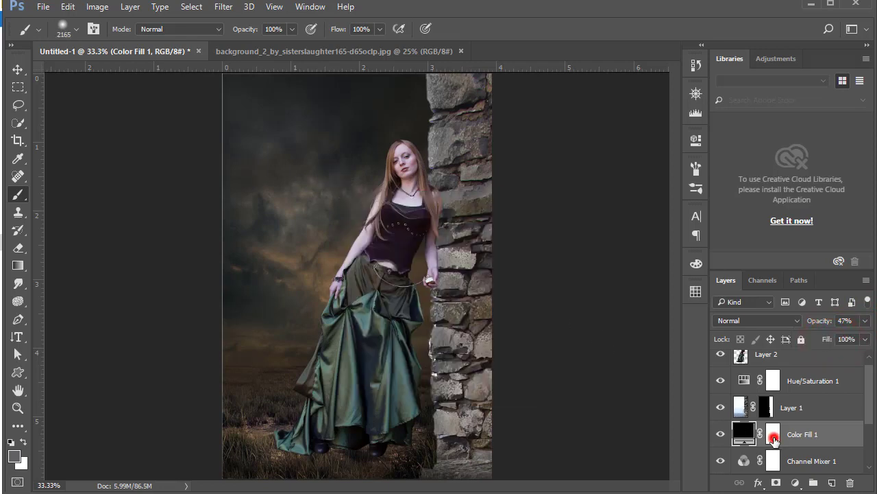
{"action": "right_click", "coordinate": [349, 165]}
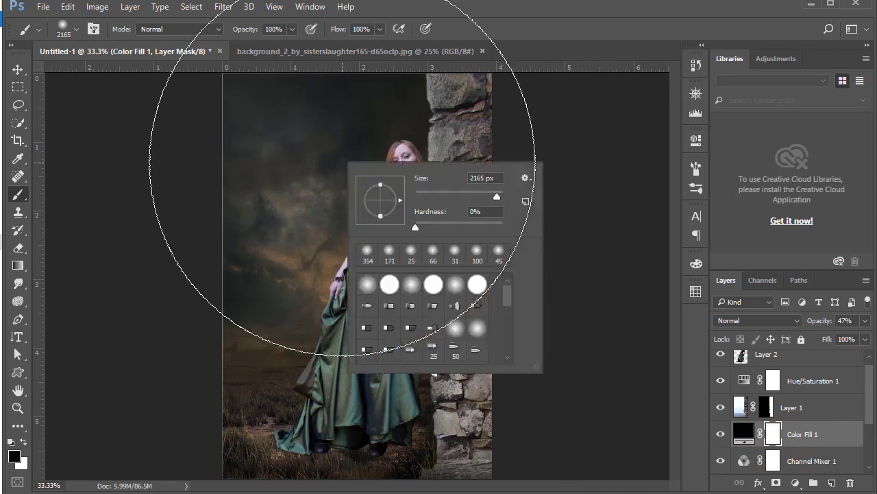
{"action": "left_click_drag", "start_coordinate": [495, 199], "coordinate": [488, 198]}
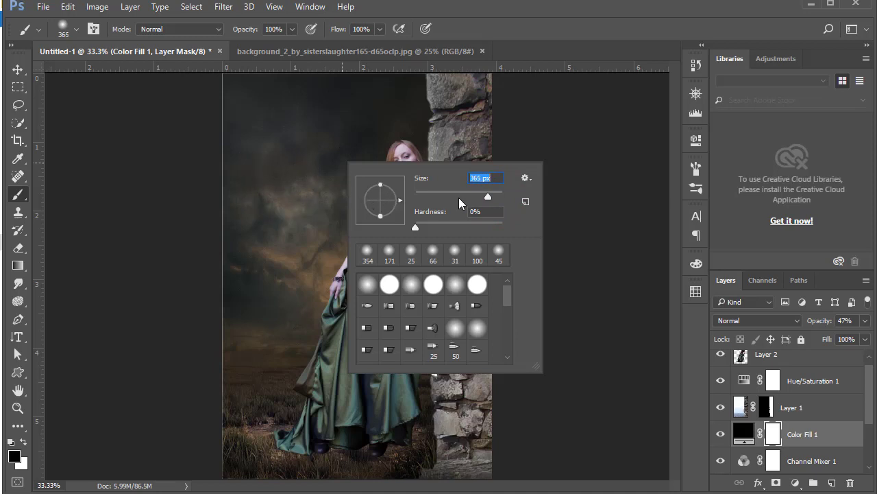
{"action": "left_click_drag", "start_coordinate": [488, 196], "coordinate": [489, 196]}
{"action": "mouse_move", "coordinate": [225, 111]}
{"action": "left_mouse_down"}
{"action": "mouse_move", "coordinate": [313, 146]}
{"action": "mouse_move", "coordinate": [372, 216]}
{"action": "mouse_move", "coordinate": [333, 275]}
{"action": "mouse_move", "coordinate": [239, 202]}
{"action": "mouse_move", "coordinate": [304, 304]}
{"action": "mouse_move", "coordinate": [387, 315]}
{"action": "left_mouse_up"}
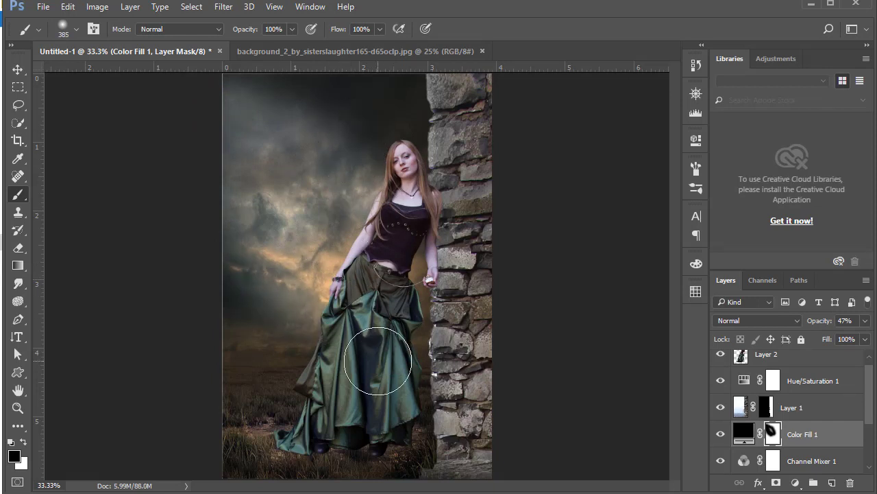
{"action": "mouse_move", "coordinate": [352, 415]}
{"action": "left_mouse_down"}
{"action": "mouse_move", "coordinate": [318, 436]}
{"action": "mouse_move", "coordinate": [290, 415]}
{"action": "mouse_move", "coordinate": [176, 402]}
{"action": "left_mouse_up"}
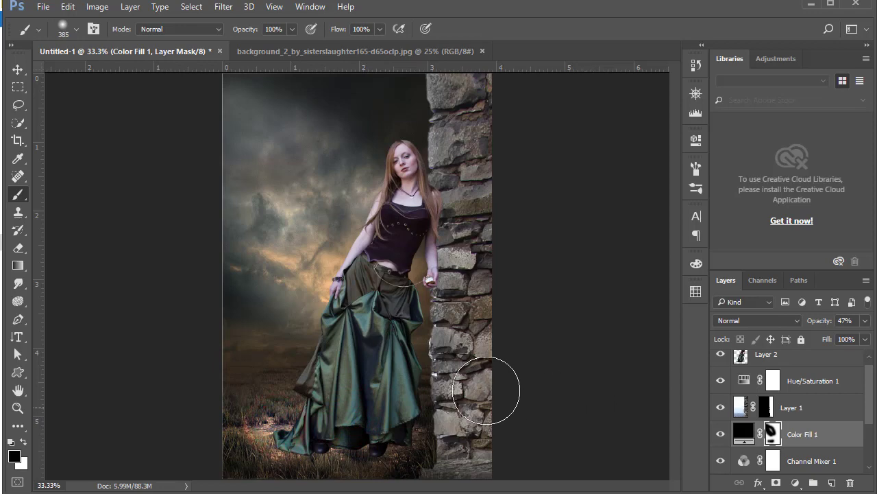
At 71% brush opacity, dab the mask over the upper sky, face and around the hair
{"action": "left_click", "coordinate": [292, 29]}
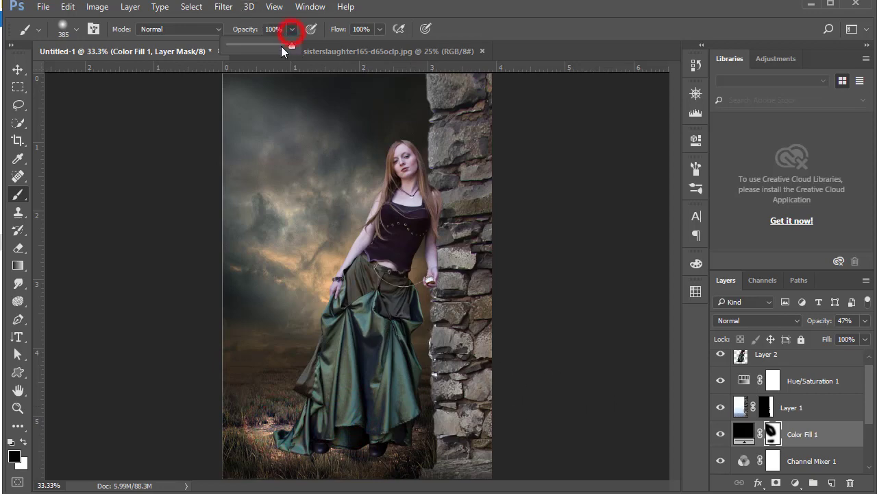
{"action": "left_click_drag", "start_coordinate": [281, 46], "coordinate": [273, 46]}
{"action": "left_click", "coordinate": [308, 97]}
{"action": "left_click", "coordinate": [401, 159]}
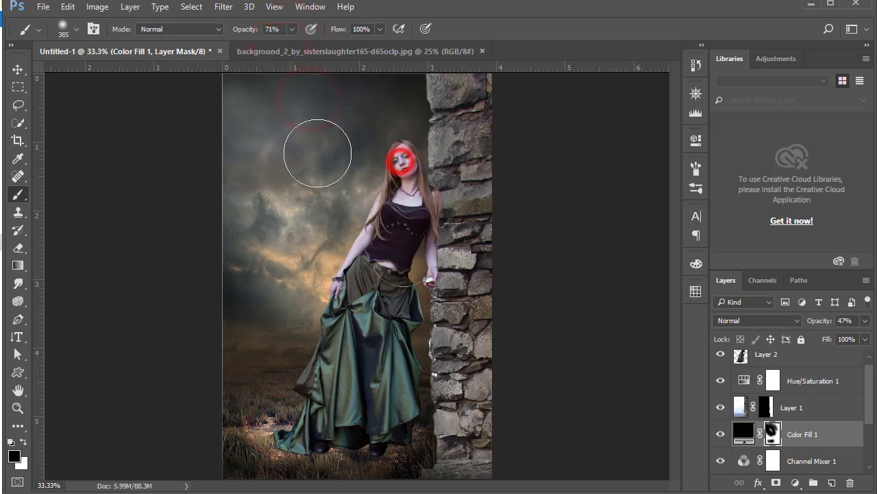
{"action": "left_click", "coordinate": [251, 229]}
{"action": "left_click", "coordinate": [391, 181]}
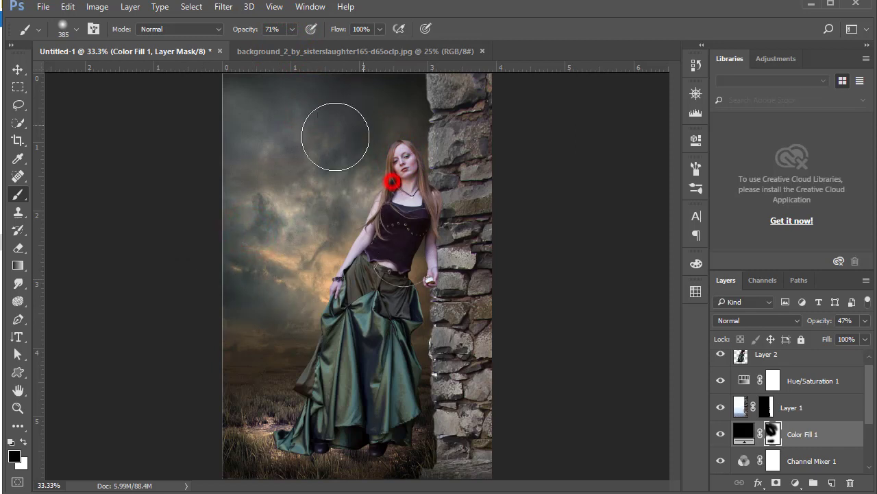
{"action": "left_click", "coordinate": [288, 122]}
{"action": "left_click", "coordinate": [398, 230]}
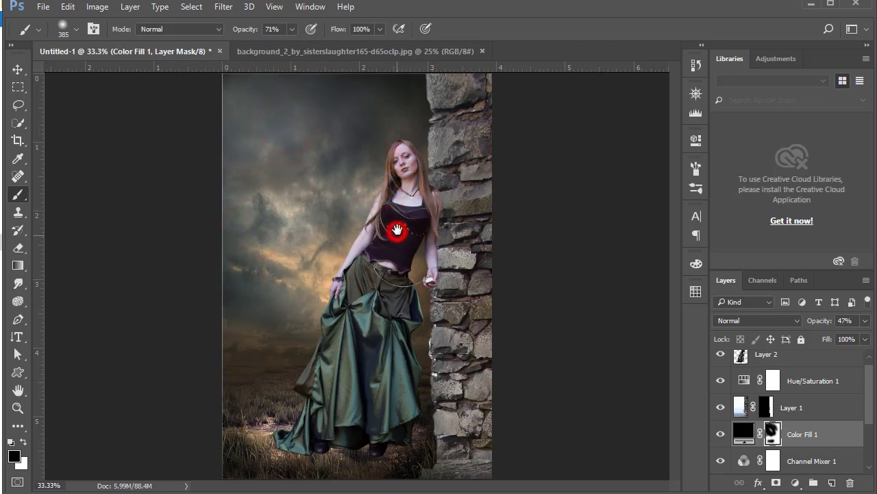
Add a new Layer 4 above Hue/Saturation 1 and set its blend mode to Multiply
{"action": "left_click", "coordinate": [802, 407]}
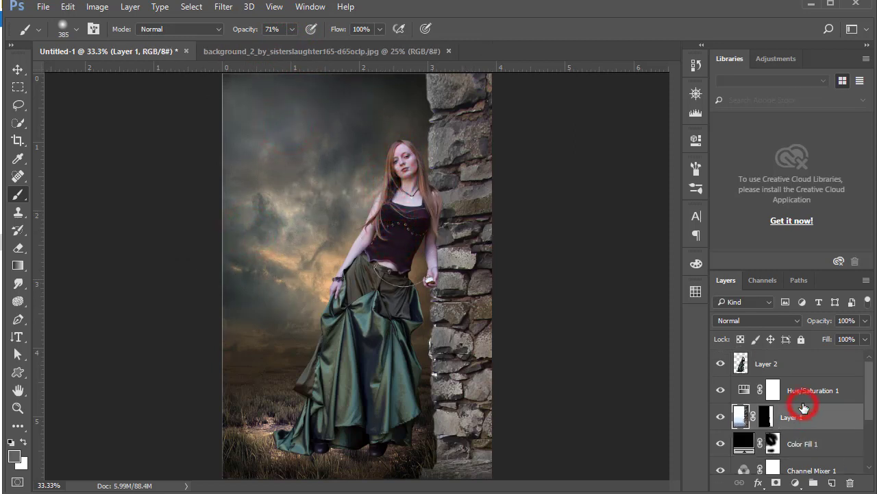
{"action": "left_click", "coordinate": [792, 363]}
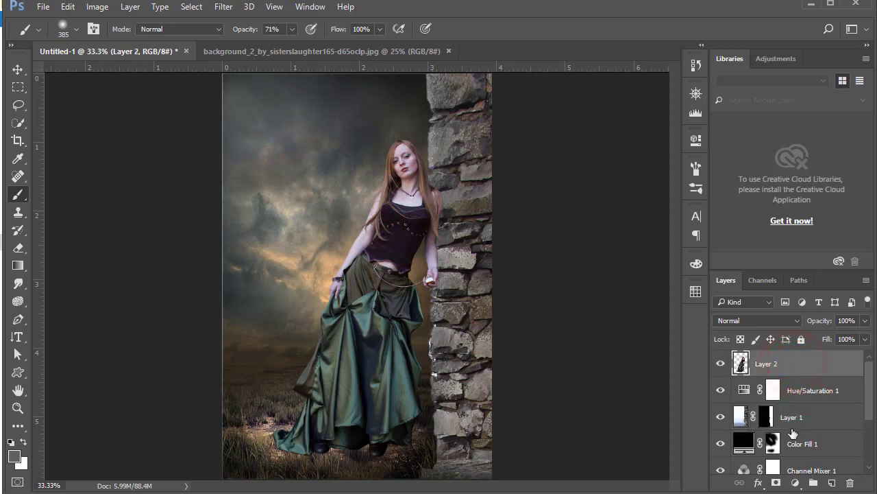
{"action": "left_click", "coordinate": [803, 390]}
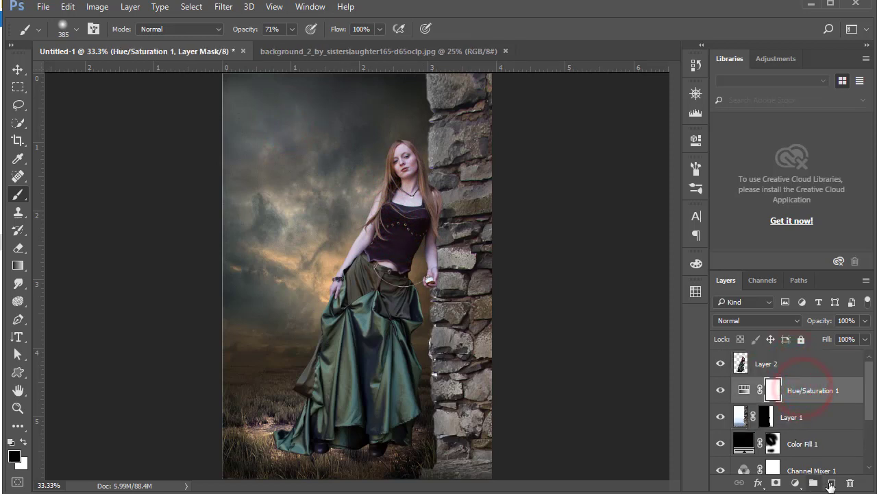
{"action": "left_click", "coordinate": [832, 483]}
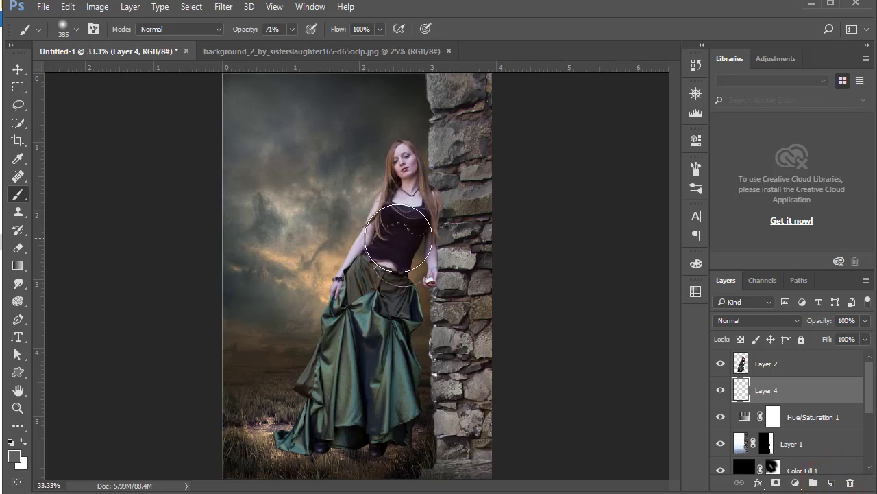
{"action": "left_click", "coordinate": [756, 320]}
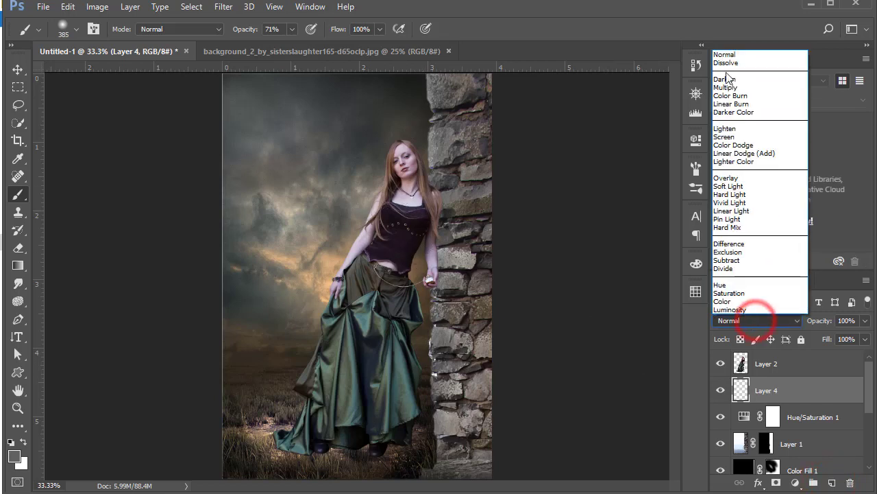
{"action": "left_click", "coordinate": [730, 86]}
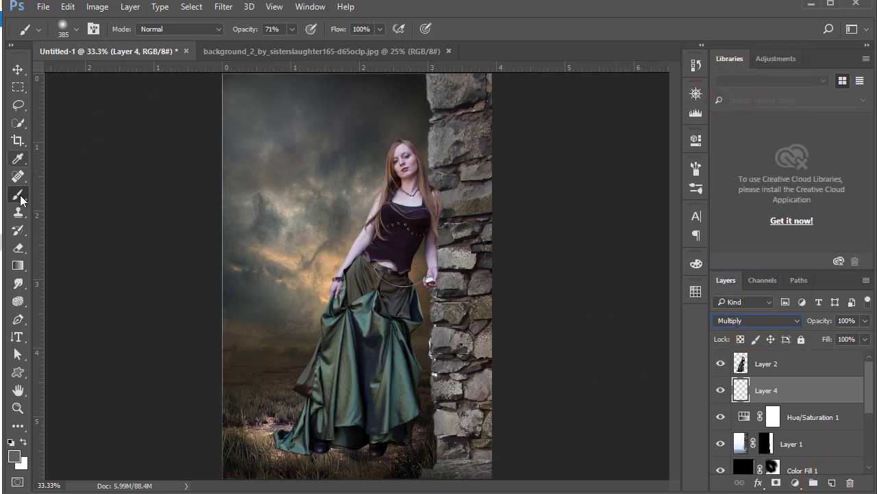
Zoom in on the hem and, with a fine brush, paint dark shadow along the skirt hem and shoes
{"action": "left_click", "coordinate": [335, 390]}
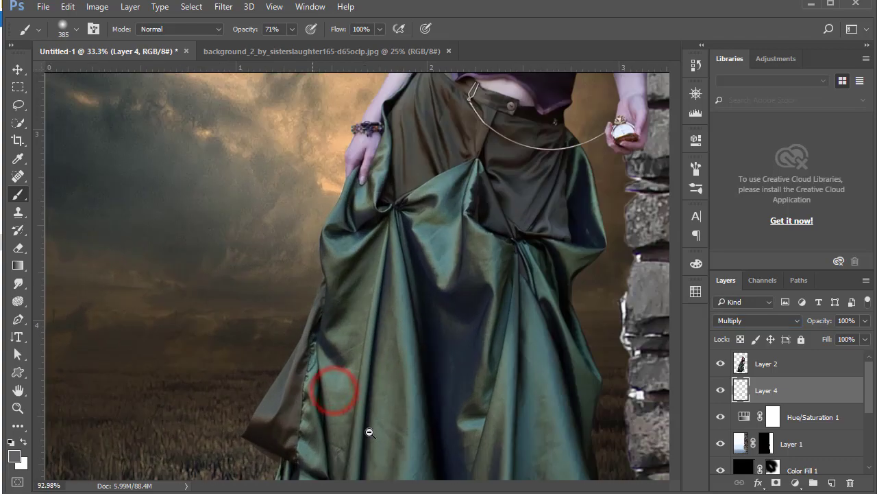
{"action": "left_click", "coordinate": [378, 390]}
{"action": "left_click_drag", "start_coordinate": [306, 263], "coordinate": [353, 329]}
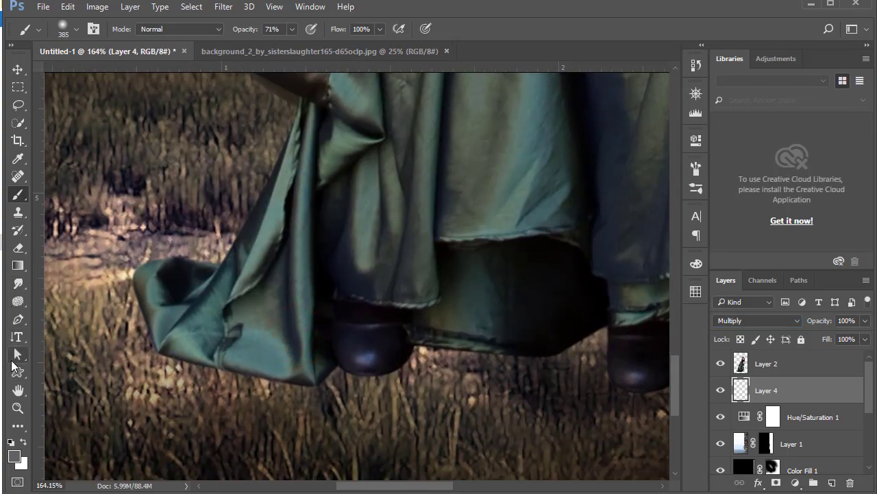
{"action": "right_click", "coordinate": [274, 372]}
{"action": "left_click_drag", "start_coordinate": [372, 314], "coordinate": [352, 315]}
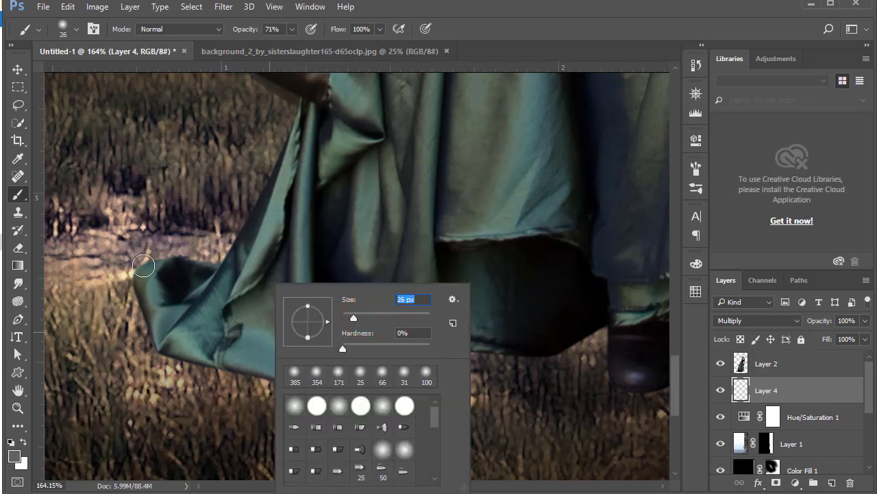
{"action": "left_click_drag", "start_coordinate": [143, 265], "coordinate": [218, 355]}
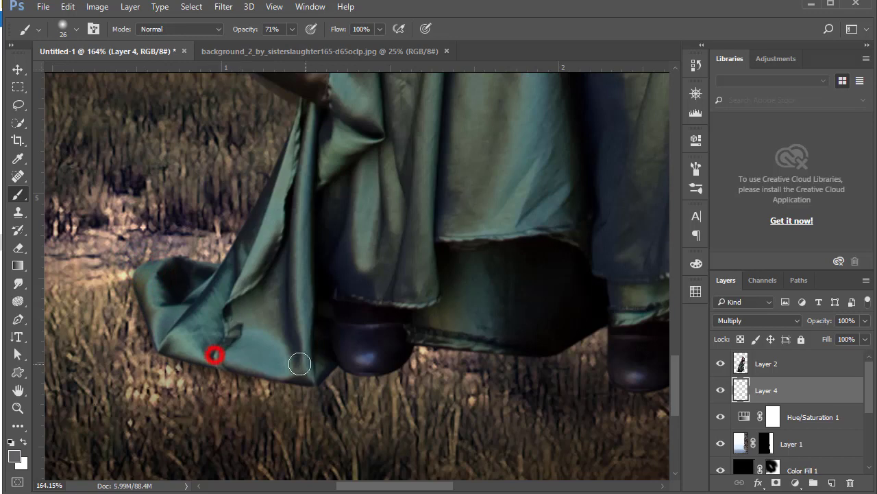
{"action": "left_click_drag", "start_coordinate": [300, 363], "coordinate": [619, 355]}
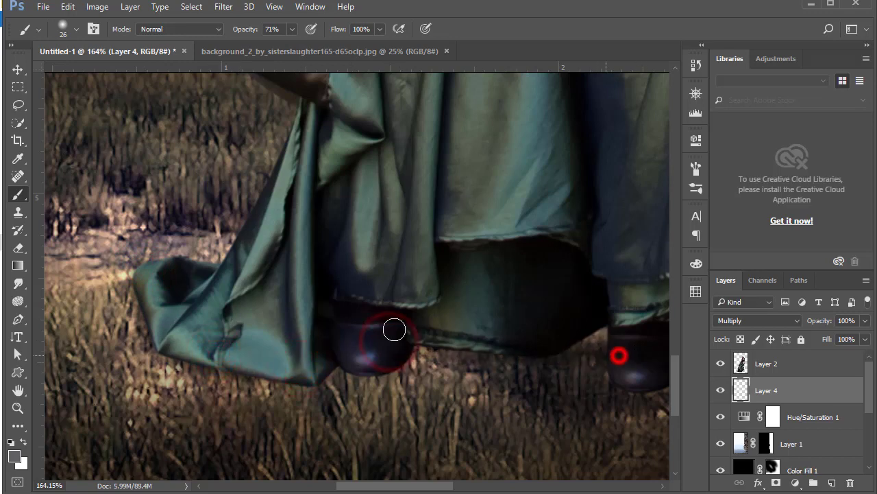
{"action": "mouse_move", "coordinate": [394, 329]}
{"action": "left_mouse_down"}
{"action": "mouse_move", "coordinate": [583, 343]}
{"action": "mouse_move", "coordinate": [386, 329]}
{"action": "mouse_move", "coordinate": [630, 359]}
{"action": "mouse_move", "coordinate": [418, 337]}
{"action": "mouse_move", "coordinate": [433, 336]}
{"action": "left_mouse_up"}
{"action": "left_click_drag", "start_coordinate": [582, 355], "coordinate": [599, 345]}
{"action": "left_click_drag", "start_coordinate": [474, 341], "coordinate": [367, 274]}
{"action": "left_click", "coordinate": [350, 309]}
{"action": "left_click", "coordinate": [469, 308]}
{"action": "left_click", "coordinate": [541, 311]}
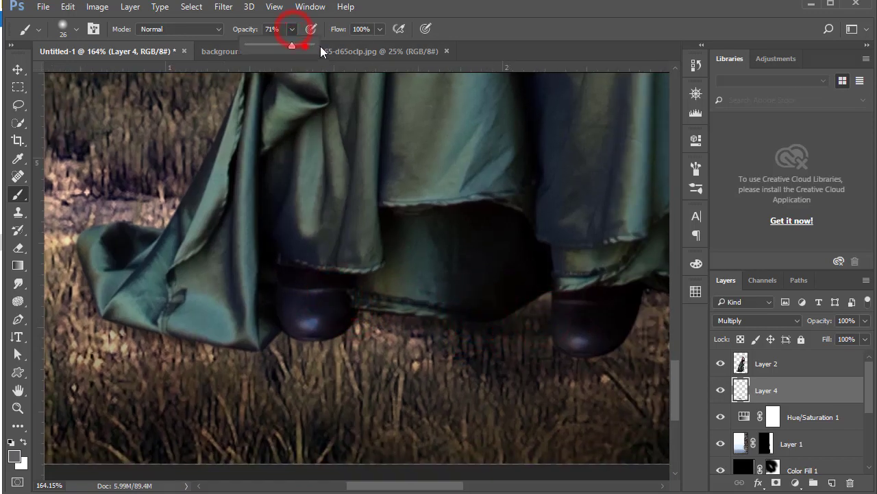
At 100% brush opacity, shade the hem beside the left boot and the skirt's left fold
{"action": "left_click", "coordinate": [384, 303]}
{"action": "left_click", "coordinate": [531, 317]}
{"action": "left_click", "coordinate": [507, 333]}
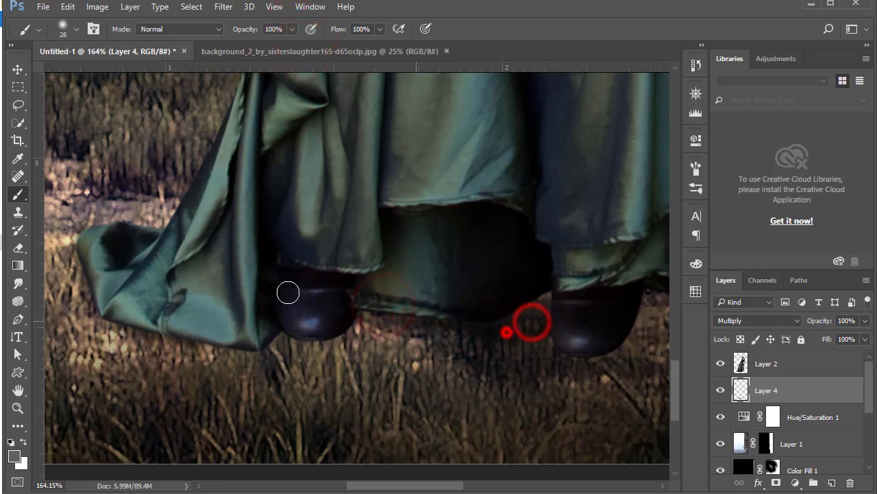
{"action": "left_click", "coordinate": [322, 305]}
{"action": "left_click", "coordinate": [278, 335]}
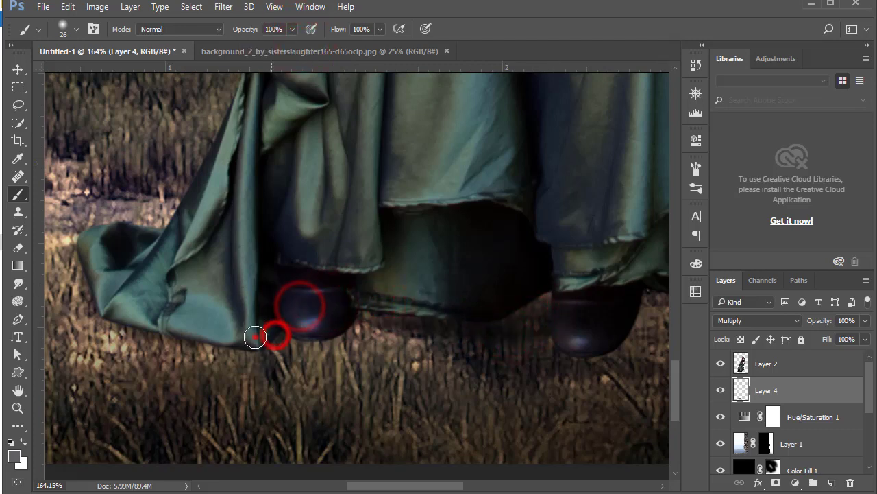
{"action": "left_click", "coordinate": [227, 340]}
{"action": "left_click", "coordinate": [134, 303]}
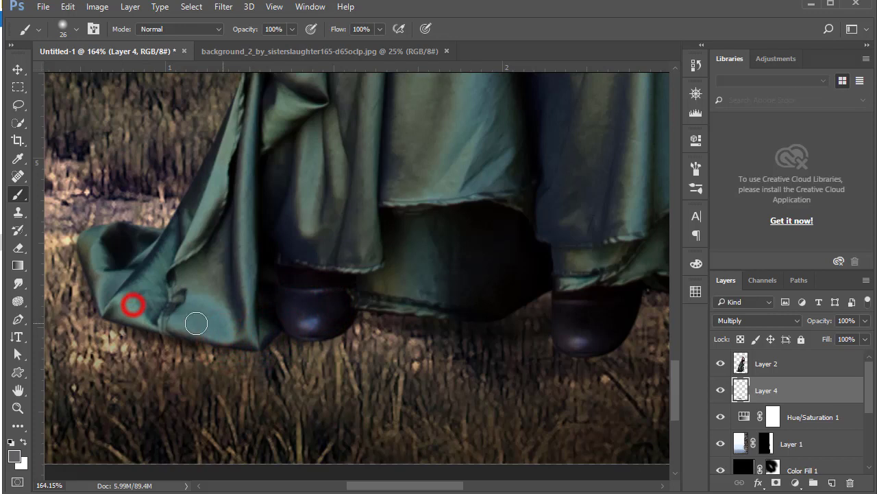
{"action": "left_click", "coordinate": [218, 329]}
Dab shadow around the right boot, then zoom out to see the whole figure
{"action": "left_click_drag", "start_coordinate": [329, 310], "coordinate": [92, 304]}
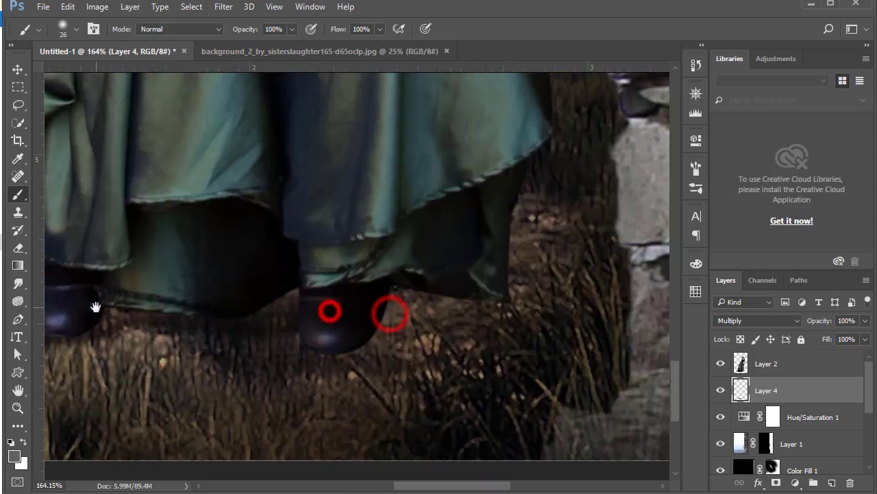
{"action": "left_click", "coordinate": [372, 306]}
{"action": "left_click", "coordinate": [468, 295]}
{"action": "left_click", "coordinate": [420, 300]}
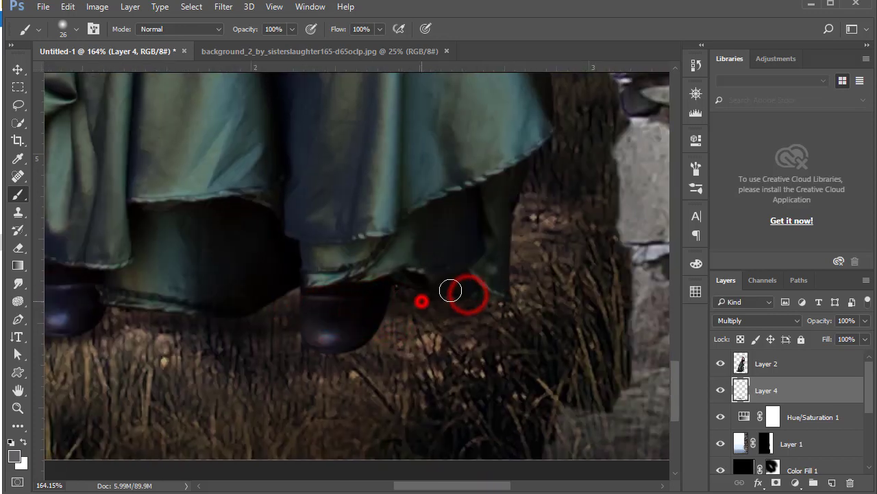
{"action": "left_click", "coordinate": [454, 297]}
{"action": "left_click", "coordinate": [400, 300]}
{"action": "left_click_drag", "start_coordinate": [483, 257], "coordinate": [431, 322]}
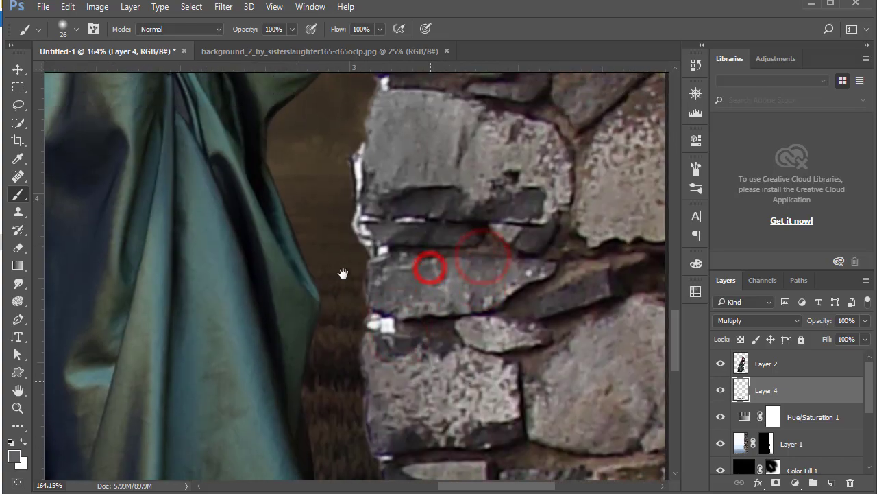
{"action": "left_click", "coordinate": [430, 211], "text": "alt"}
{"action": "left_click", "coordinate": [371, 218], "text": "alt"}
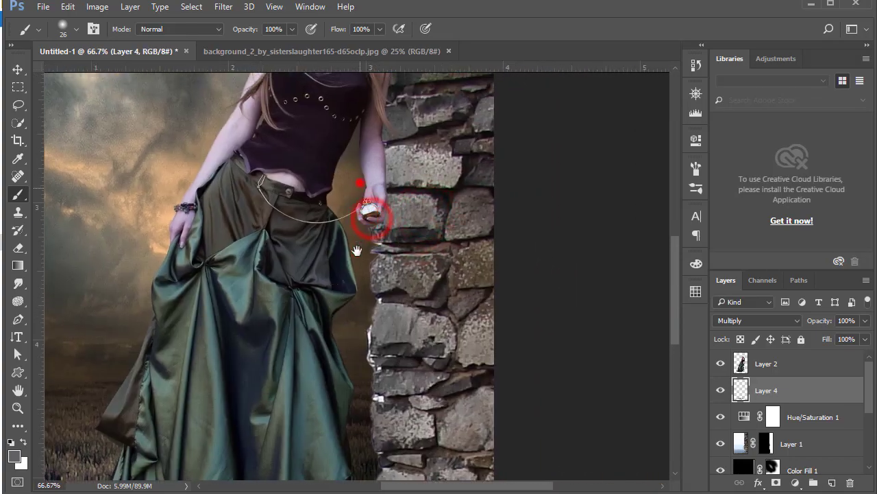
Zoom in and paint black shadow on the wall around the wrist, hand and hair
{"action": "left_click_drag", "start_coordinate": [360, 183], "coordinate": [349, 290]}
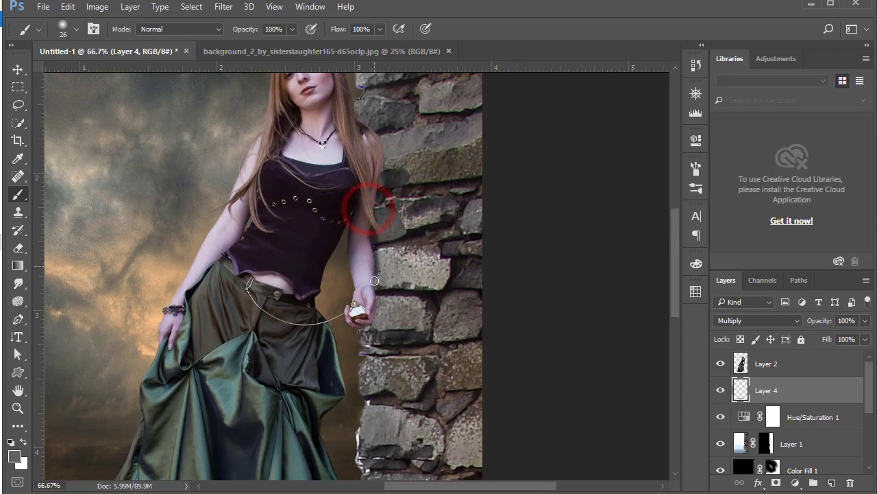
{"action": "left_click", "coordinate": [389, 201]}
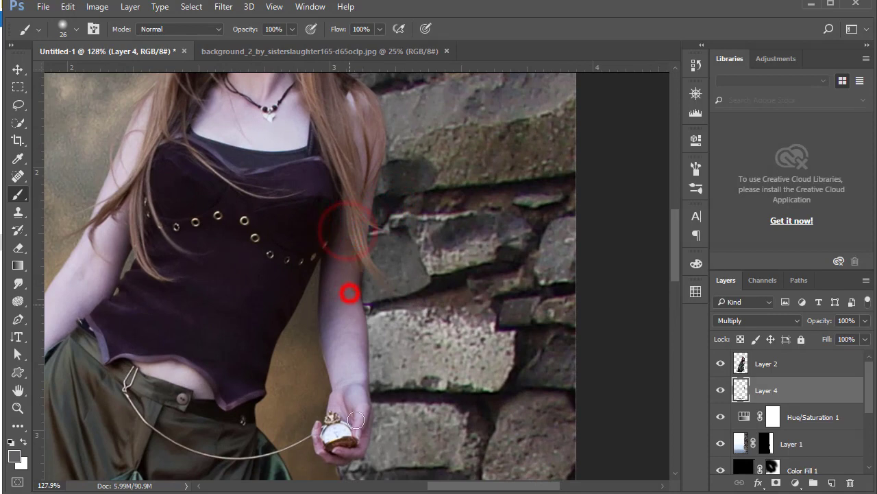
{"action": "left_click_drag", "start_coordinate": [363, 390], "coordinate": [346, 309]}
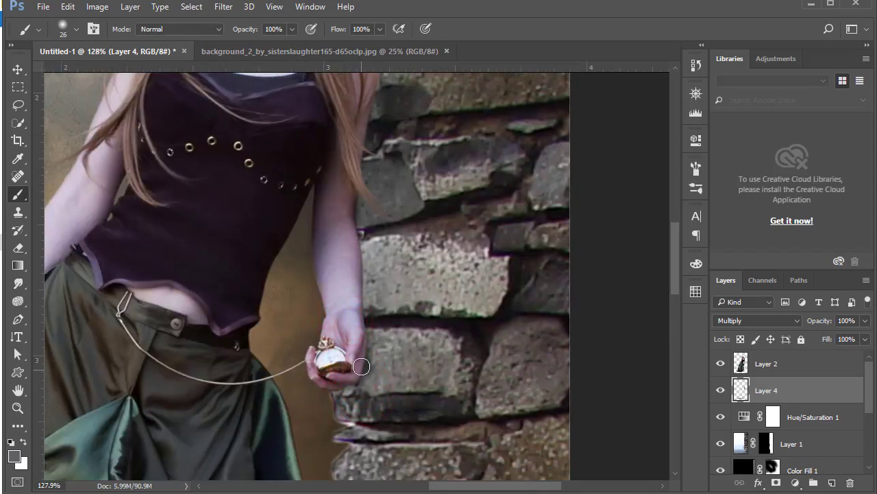
{"action": "left_click_drag", "start_coordinate": [358, 305], "coordinate": [348, 323]}
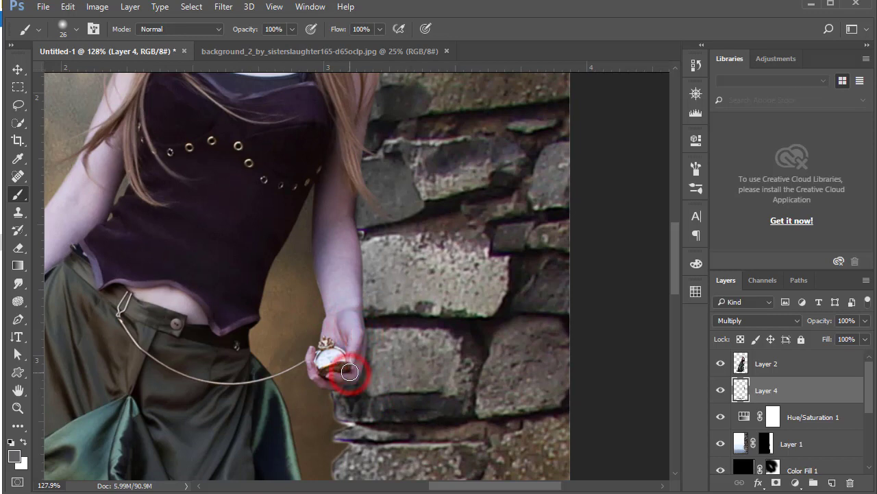
{"action": "left_click_drag", "start_coordinate": [329, 359], "coordinate": [359, 379]}
{"action": "left_click_drag", "start_coordinate": [373, 205], "coordinate": [356, 350]}
{"action": "left_click_drag", "start_coordinate": [337, 180], "coordinate": [368, 277]}
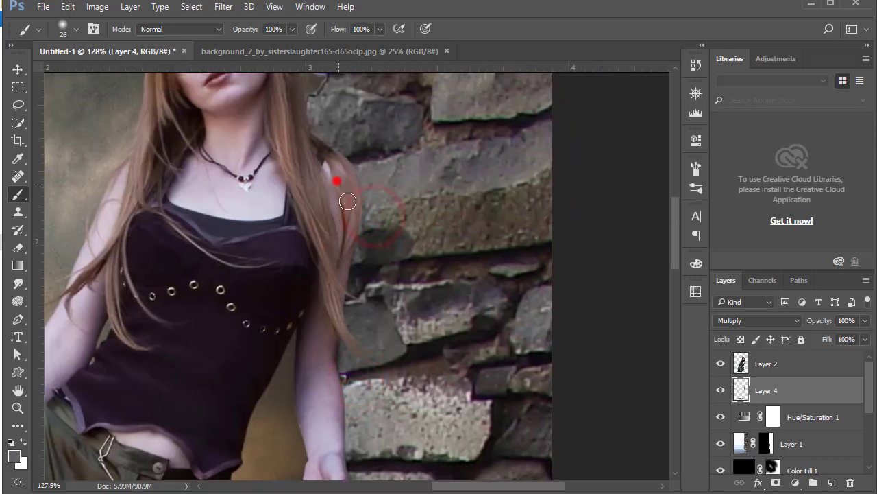
{"action": "left_click_drag", "start_coordinate": [355, 234], "coordinate": [390, 302]}
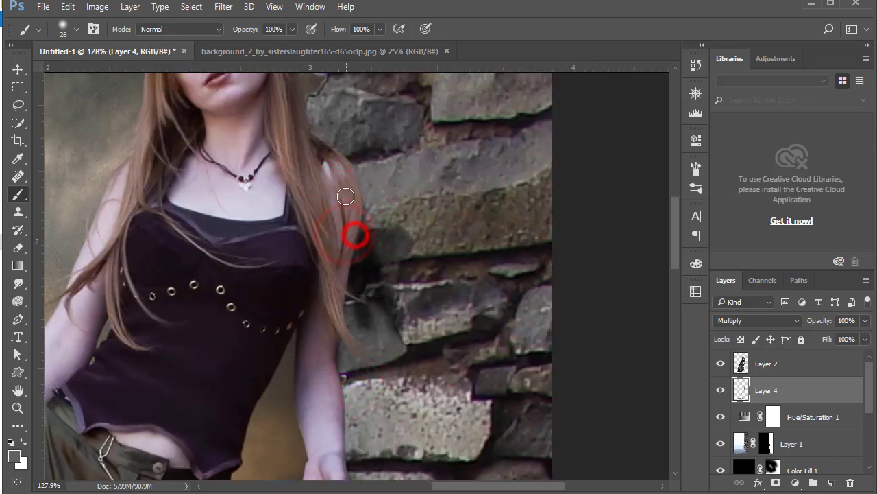
{"action": "left_click_drag", "start_coordinate": [338, 179], "coordinate": [403, 314]}
{"action": "mouse_move", "coordinate": [361, 295]}
{"action": "left_mouse_down"}
{"action": "mouse_move", "coordinate": [415, 372]}
{"action": "mouse_move", "coordinate": [432, 432]}
{"action": "mouse_move", "coordinate": [412, 384]}
{"action": "left_mouse_up"}
{"action": "left_click_drag", "start_coordinate": [330, 277], "coordinate": [373, 290]}
{"action": "left_click_drag", "start_coordinate": [368, 338], "coordinate": [368, 358]}
{"action": "left_click_drag", "start_coordinate": [355, 288], "coordinate": [370, 363]}
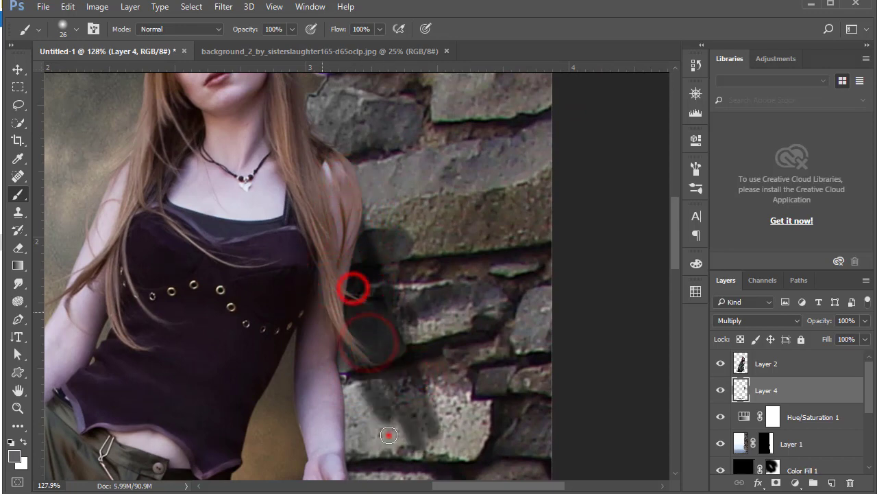
{"action": "left_click_drag", "start_coordinate": [389, 434], "coordinate": [356, 384]}
{"action": "left_click_drag", "start_coordinate": [334, 336], "coordinate": [378, 435]}
Extend the shadow from the neck down the wall beside the arm, undoing one stroke
{"action": "left_click_drag", "start_coordinate": [374, 333], "coordinate": [382, 450]}
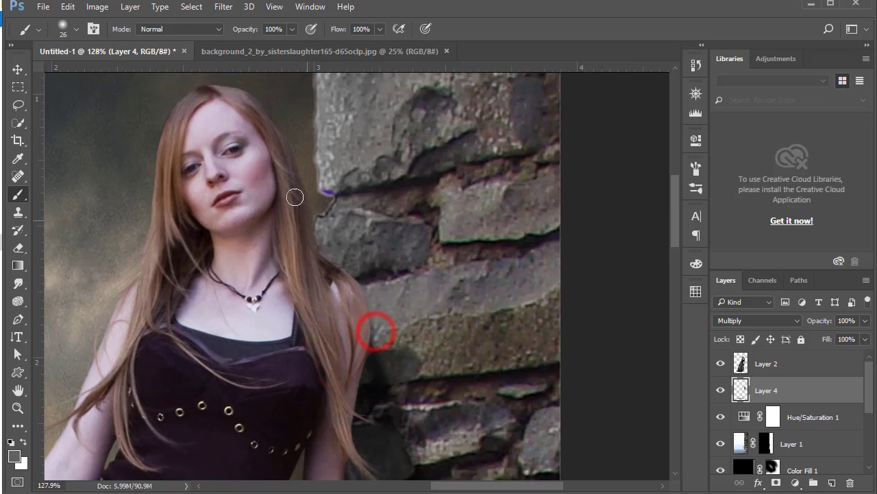
{"action": "left_click_drag", "start_coordinate": [292, 187], "coordinate": [375, 284]}
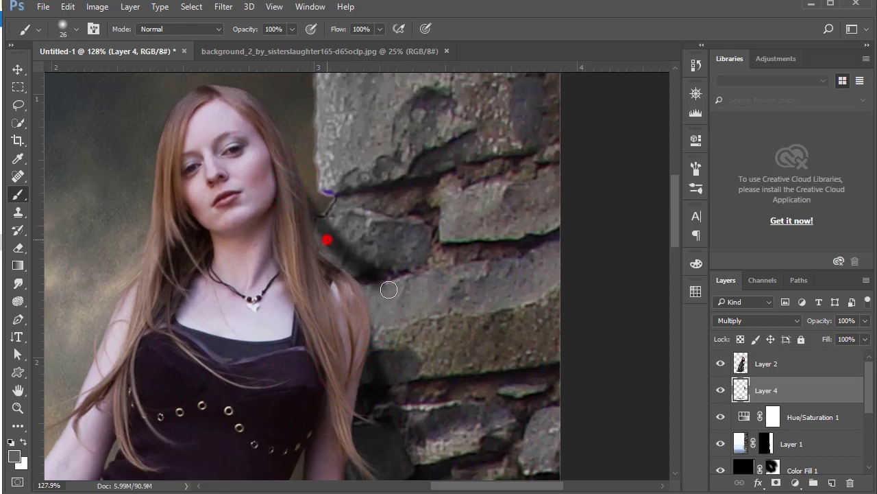
{"action": "left_click_drag", "start_coordinate": [327, 239], "coordinate": [363, 278]}
{"action": "left_click_drag", "start_coordinate": [384, 333], "coordinate": [401, 401]}
{"action": "key", "text": "ctrl+z"}
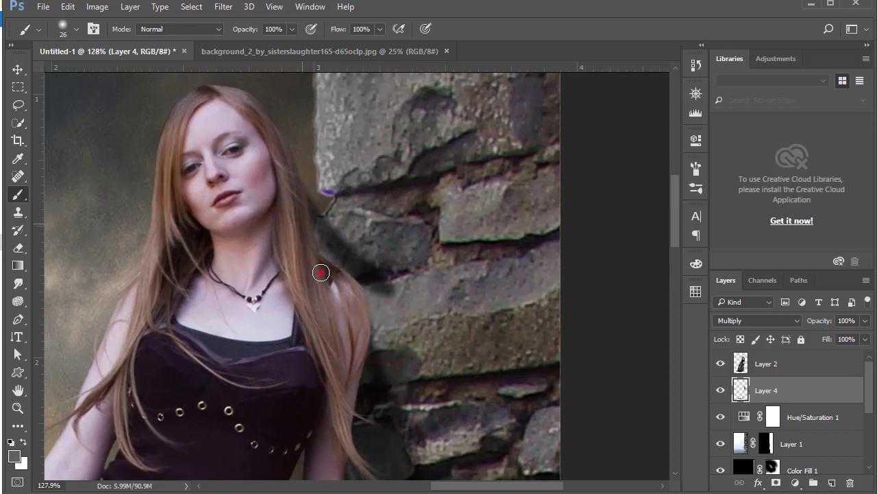
{"action": "left_click_drag", "start_coordinate": [334, 354], "coordinate": [352, 210]}
{"action": "left_click_drag", "start_coordinate": [398, 339], "coordinate": [370, 167]}
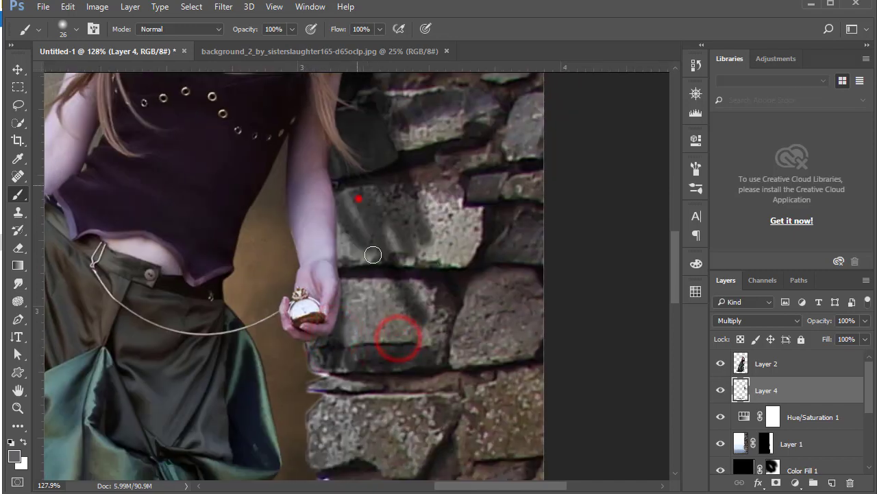
{"action": "mouse_move", "coordinate": [359, 198]}
{"action": "left_mouse_down"}
{"action": "mouse_move", "coordinate": [374, 268]}
{"action": "mouse_move", "coordinate": [342, 212]}
{"action": "left_mouse_up"}
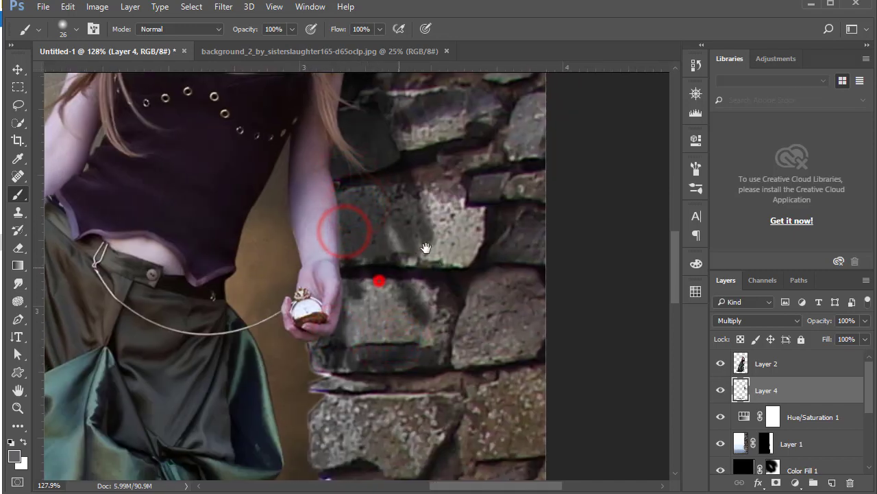
{"action": "mouse_move", "coordinate": [253, 295]}
{"action": "left_mouse_down"}
{"action": "mouse_move", "coordinate": [306, 260]}
{"action": "mouse_move", "coordinate": [404, 138]}
{"action": "left_mouse_up"}
Paint a diagonal shadow band down the lower wall beside the skirt, then zoom out
{"action": "mouse_move", "coordinate": [402, 251]}
{"action": "left_mouse_down"}
{"action": "mouse_move", "coordinate": [395, 288]}
{"action": "mouse_move", "coordinate": [446, 390]}
{"action": "left_mouse_up"}
{"action": "left_click_drag", "start_coordinate": [440, 359], "coordinate": [454, 235]}
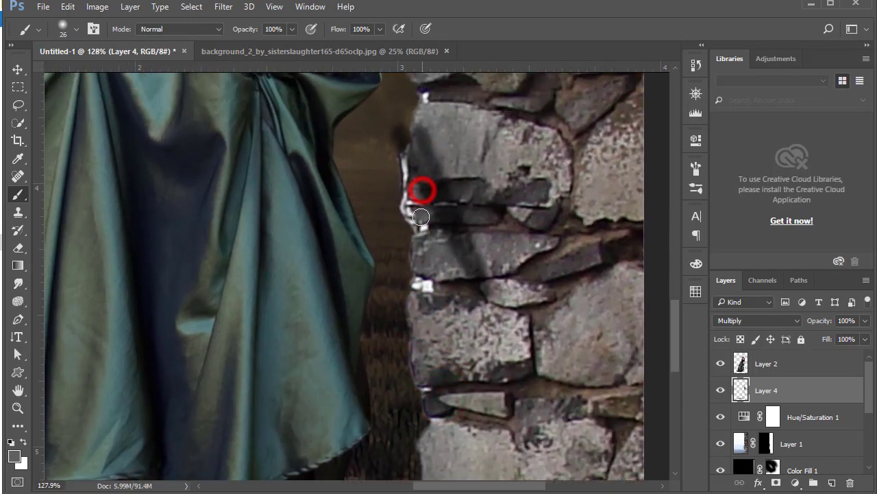
{"action": "left_click_drag", "start_coordinate": [419, 190], "coordinate": [500, 364]}
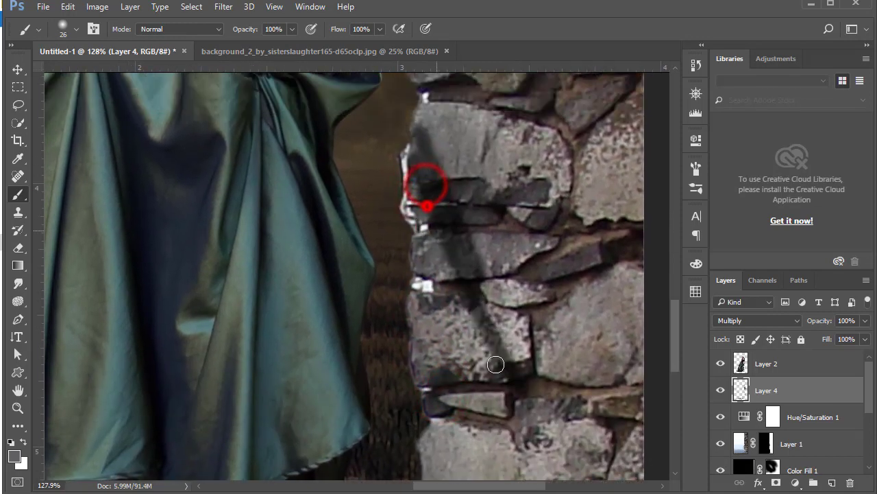
{"action": "left_click_drag", "start_coordinate": [426, 200], "coordinate": [502, 370]}
{"action": "mouse_move", "coordinate": [446, 345]}
{"action": "left_mouse_down"}
{"action": "mouse_move", "coordinate": [435, 196]}
{"action": "mouse_move", "coordinate": [476, 349]}
{"action": "left_mouse_up"}
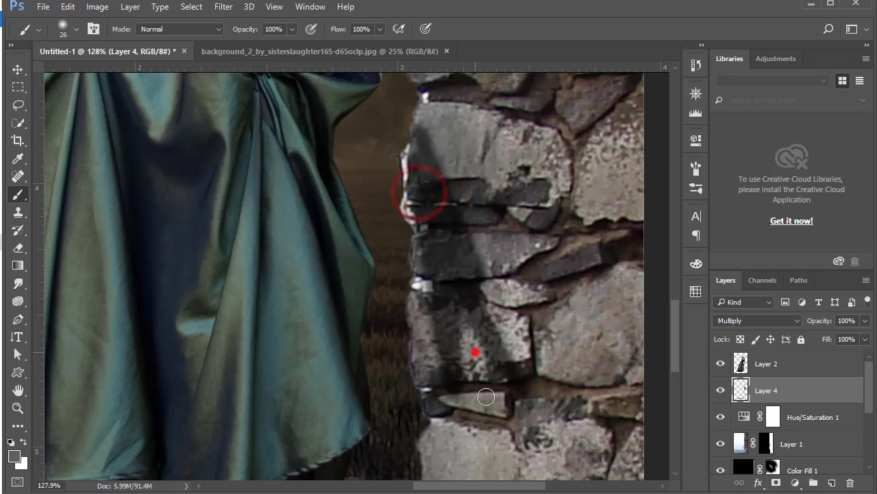
{"action": "left_click", "coordinate": [474, 340], "text": "ctrl+alt"}
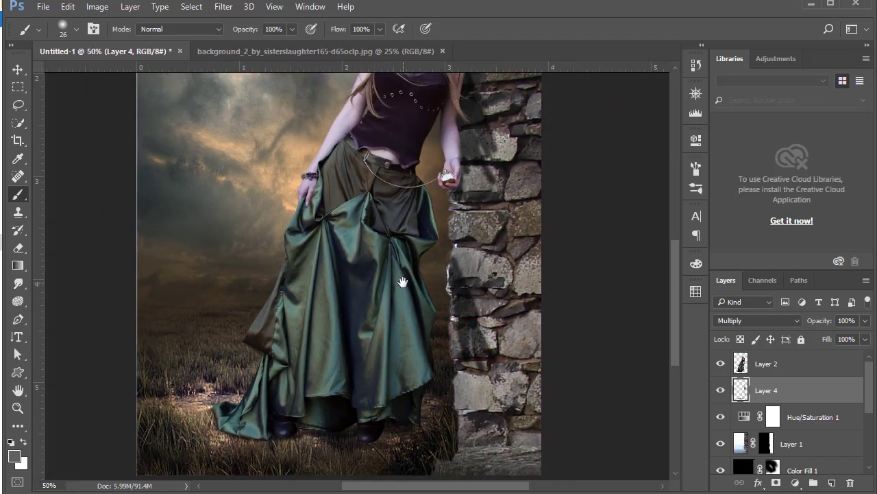
{"action": "left_click_drag", "start_coordinate": [403, 282], "coordinate": [400, 389]}
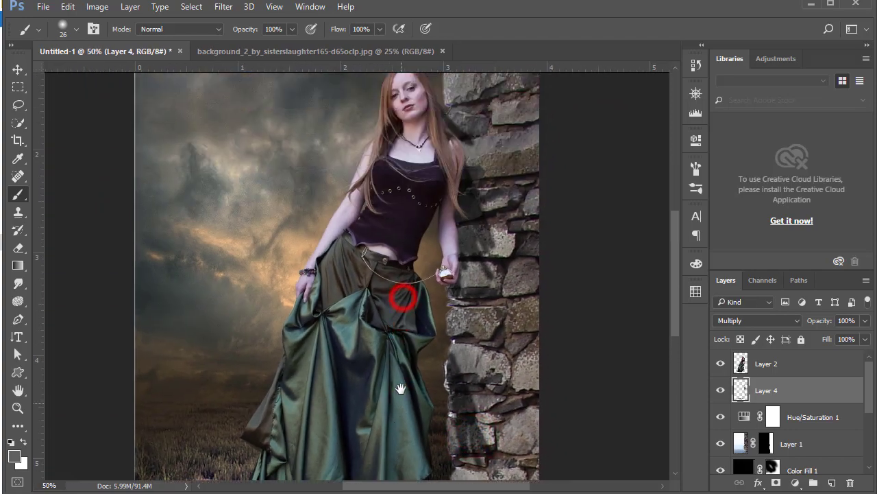
{"action": "left_click", "coordinate": [17, 106]}
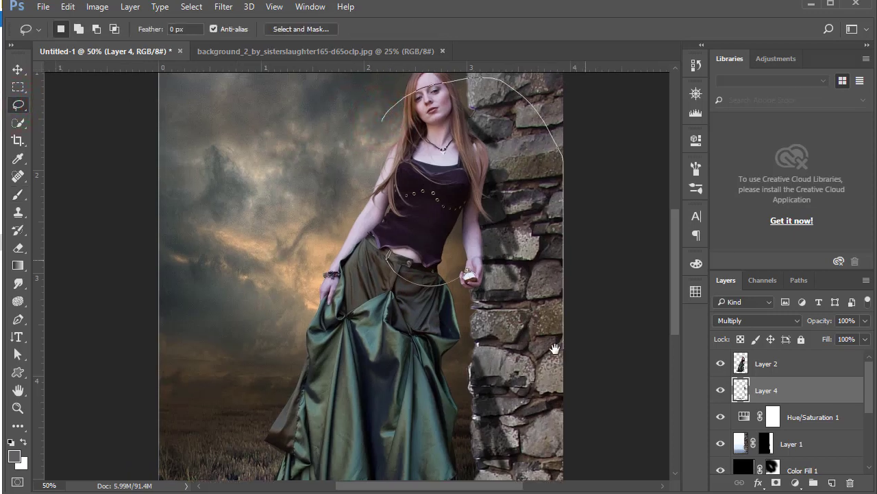
Apply a Box Blur with radius 21 to the lassoed wall shadow on Layer 4, then deselect
{"action": "left_click_drag", "start_coordinate": [539, 349], "coordinate": [534, 236]}
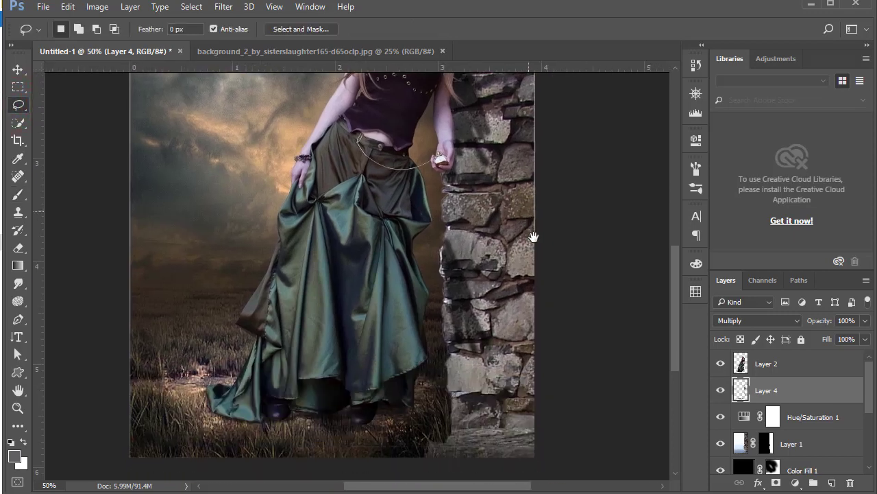
{"action": "scroll", "coordinate": [418, 332], "scroll_direction": "up", "scroll_amount": 1}
{"action": "scroll", "coordinate": [404, 332], "scroll_direction": "up", "scroll_amount": 3}
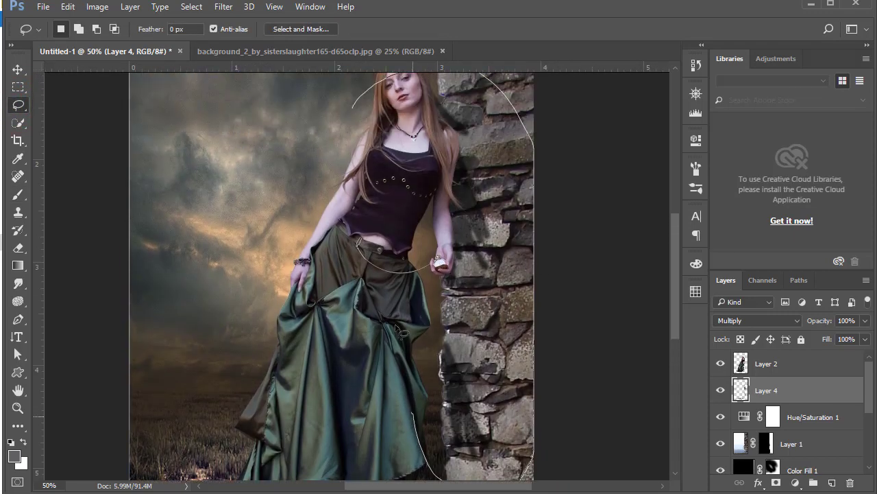
{"action": "left_click", "coordinate": [224, 6]}
{"action": "mouse_move", "coordinate": [230, 158]}
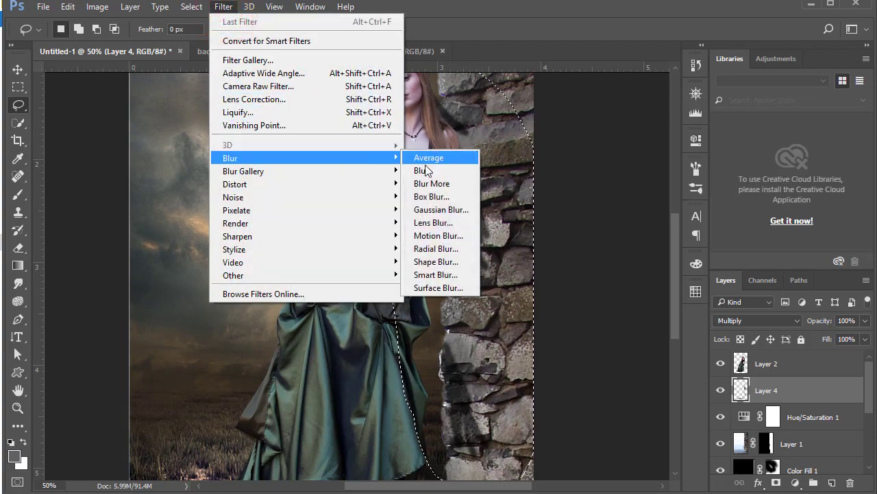
{"action": "left_click", "coordinate": [449, 197]}
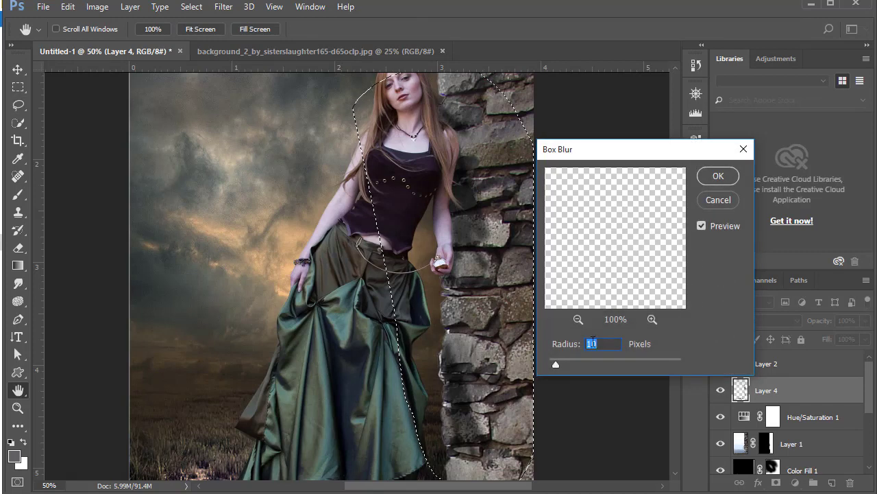
{"action": "left_click_drag", "start_coordinate": [567, 362], "coordinate": [572, 363]}
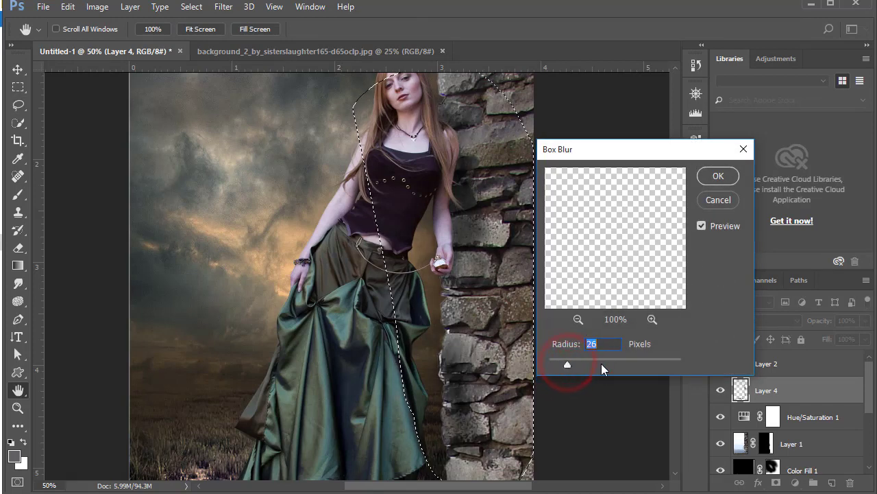
{"action": "left_click", "coordinate": [564, 359]}
{"action": "left_click", "coordinate": [716, 175]}
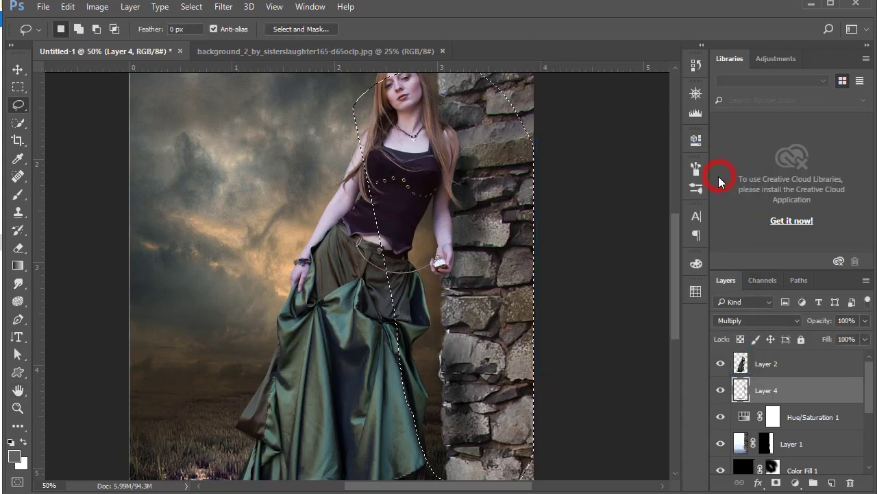
{"action": "left_click", "coordinate": [313, 241]}
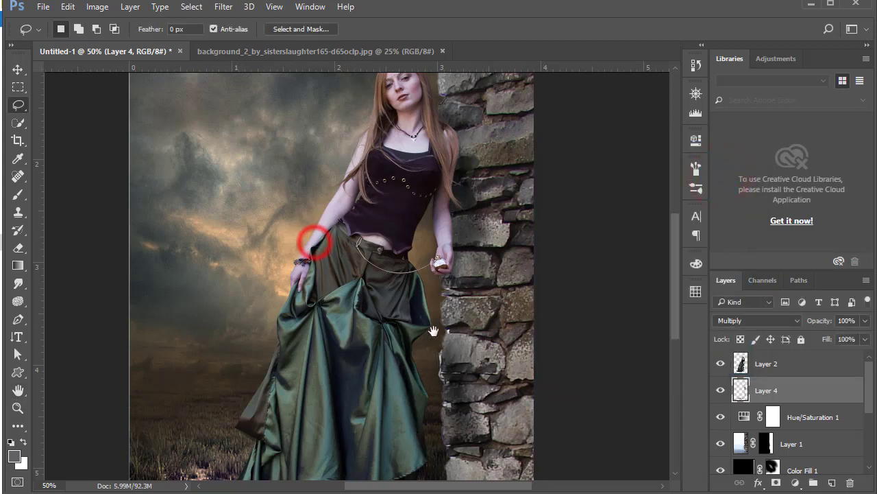
{"action": "left_click_drag", "start_coordinate": [441, 348], "coordinate": [447, 307]}
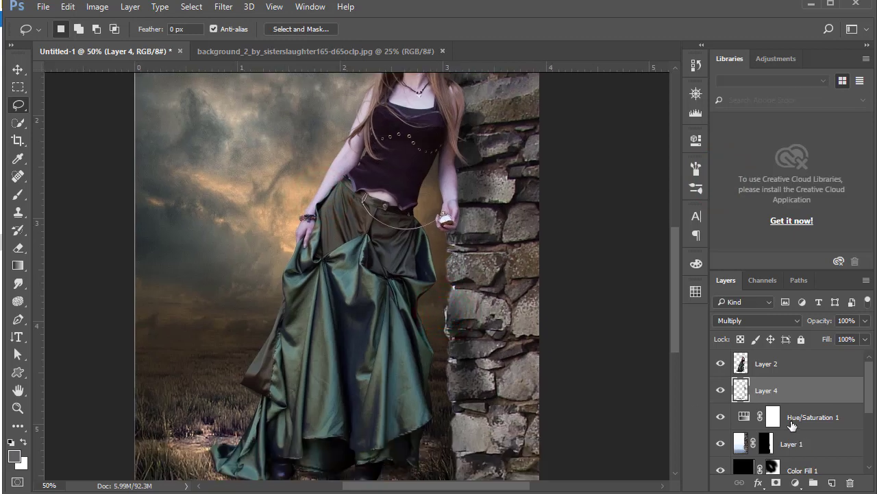
Zoom in and trace the wall edge beside the skirt with Pen tool anchors
{"action": "left_click", "coordinate": [19, 321]}
{"action": "mouse_move", "coordinate": [456, 260]}
{"action": "left_mouse_down"}
{"action": "mouse_move", "coordinate": [484, 392]}
{"action": "mouse_move", "coordinate": [453, 387]}
{"action": "left_mouse_up"}
{"action": "left_click", "coordinate": [419, 365]}
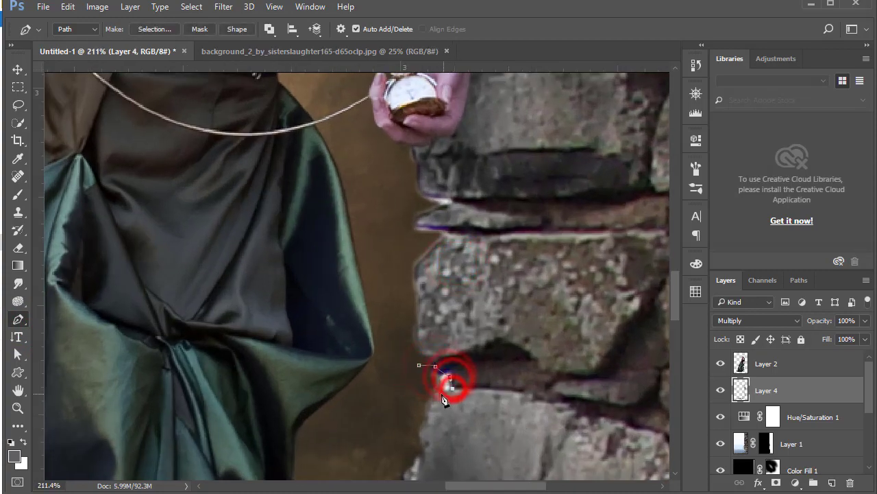
{"action": "left_click", "coordinate": [436, 394]}
{"action": "left_click_drag", "start_coordinate": [434, 457], "coordinate": [442, 304]}
{"action": "left_click", "coordinate": [435, 313]}
{"action": "left_click_drag", "start_coordinate": [435, 346], "coordinate": [425, 258]}
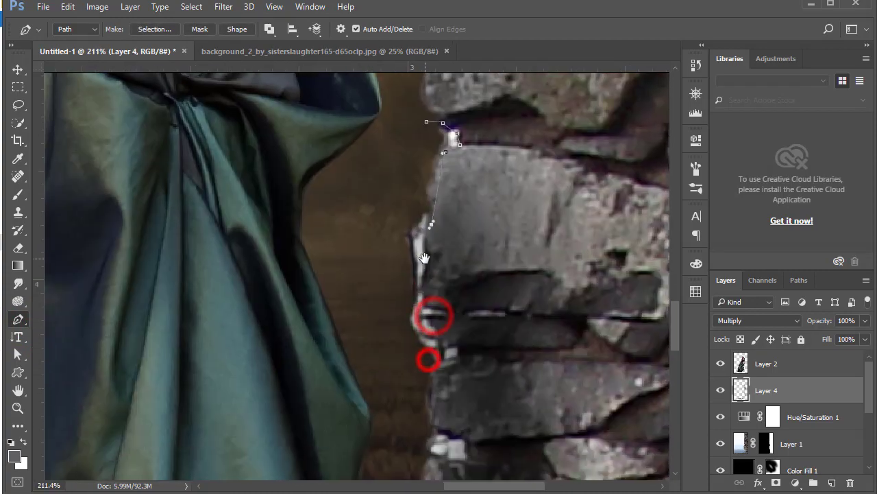
{"action": "left_click", "coordinate": [425, 301]}
{"action": "left_click", "coordinate": [437, 335]}
{"action": "left_click", "coordinate": [448, 350]}
{"action": "left_click", "coordinate": [445, 367]}
{"action": "left_click", "coordinate": [439, 403]}
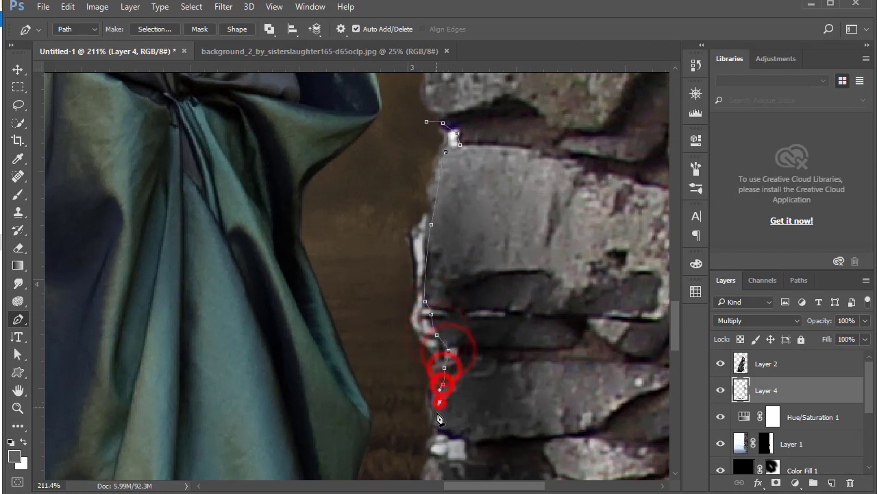
Close the pen path around the wall-edge strip and convert it to a selection
{"action": "left_click_drag", "start_coordinate": [439, 418], "coordinate": [476, 199]}
{"action": "left_click", "coordinate": [461, 285]}
{"action": "left_click_drag", "start_coordinate": [426, 268], "coordinate": [412, 196]}
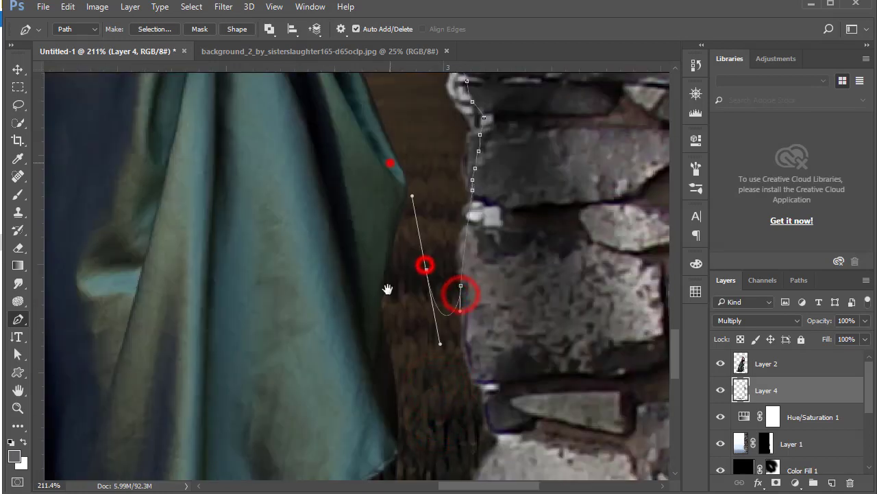
{"action": "left_click_drag", "start_coordinate": [388, 289], "coordinate": [365, 480]}
{"action": "left_click", "coordinate": [364, 279]}
{"action": "left_click", "coordinate": [362, 242]}
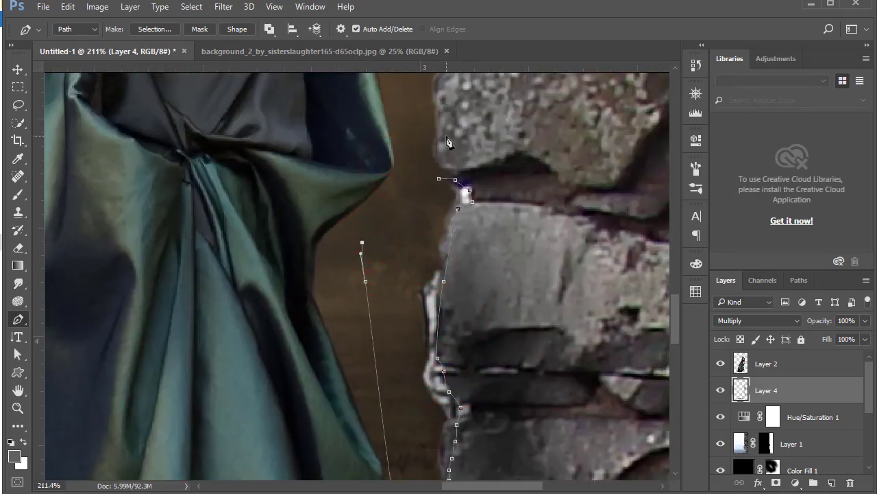
{"action": "right_click", "coordinate": [417, 145]}
{"action": "left_click", "coordinate": [484, 208]}
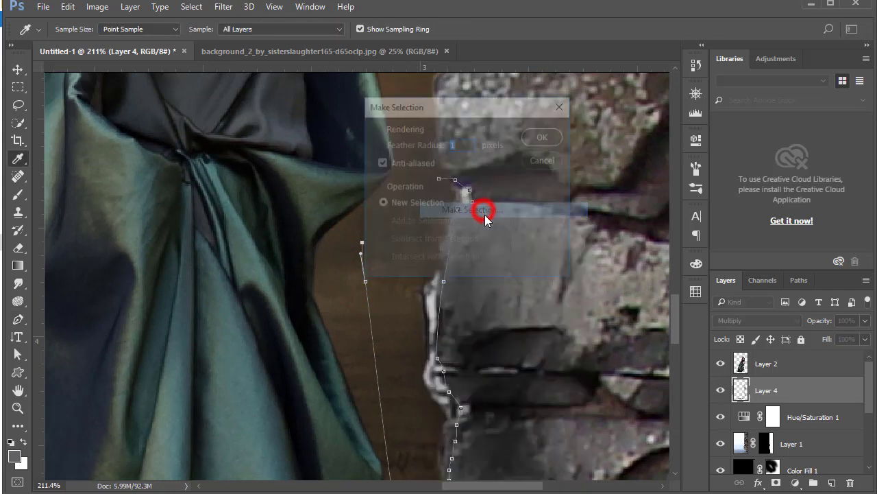
{"action": "left_click", "coordinate": [542, 135]}
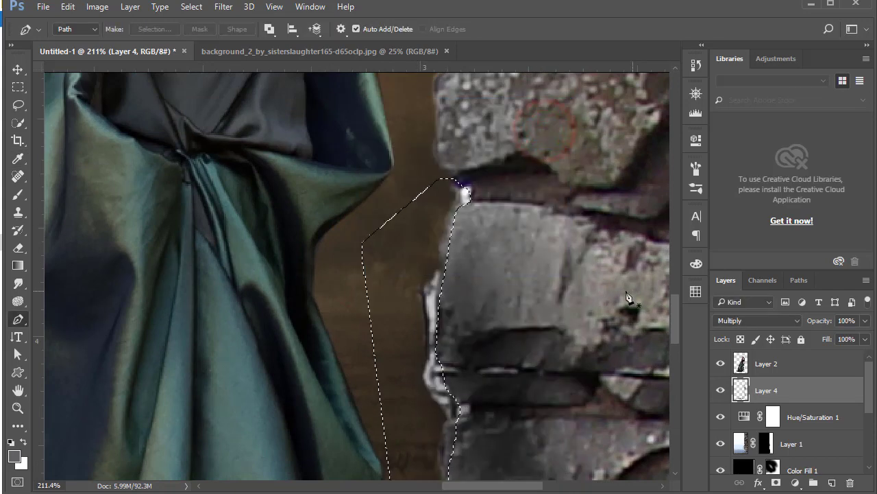
Fill Layer 1's mask inside the selection to hide the pale fringe, deselect and zoom out
{"action": "left_click", "coordinate": [782, 445]}
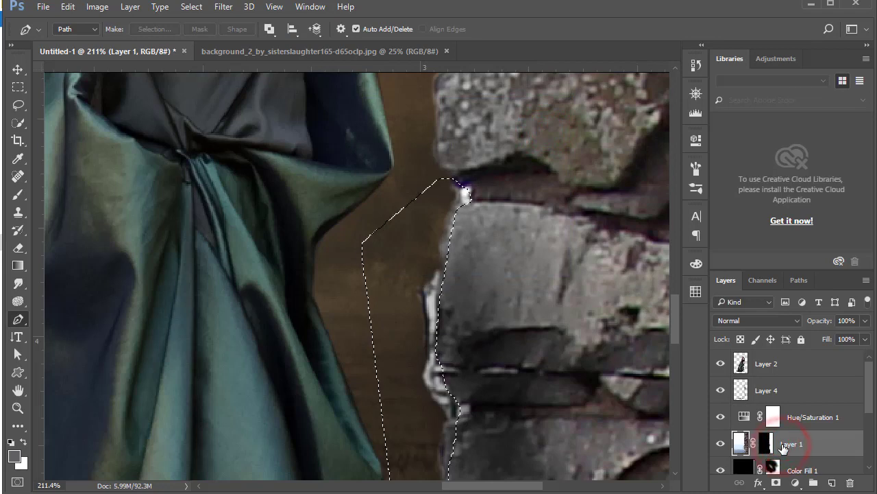
{"action": "key", "text": "ctrl+BackSpace"}
{"action": "left_click", "coordinate": [768, 444]}
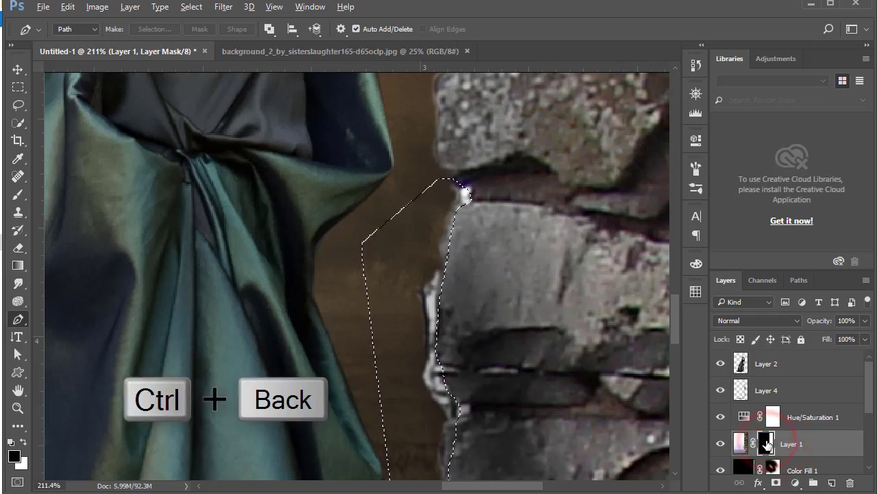
{"action": "key", "text": "ctrl+BackSpace"}
{"action": "key", "text": "ctrl+d"}
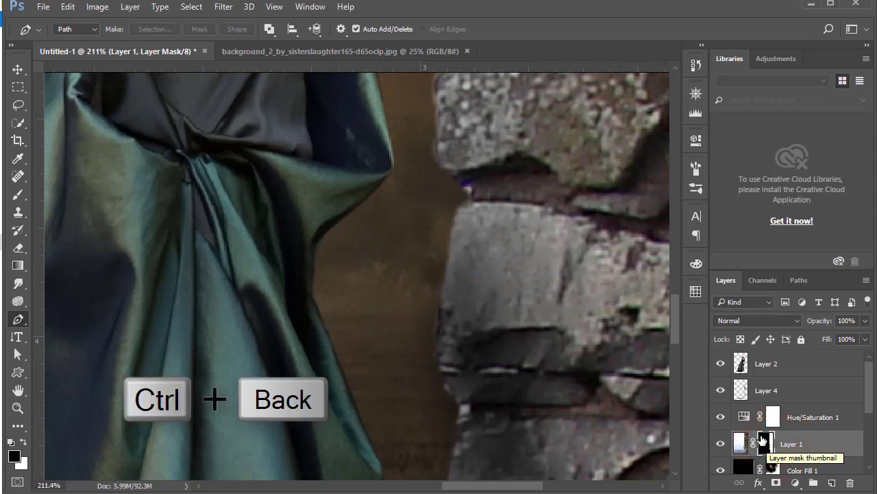
{"action": "left_click", "coordinate": [471, 316], "text": "alt"}
{"action": "left_click", "coordinate": [471, 317], "text": "alt"}
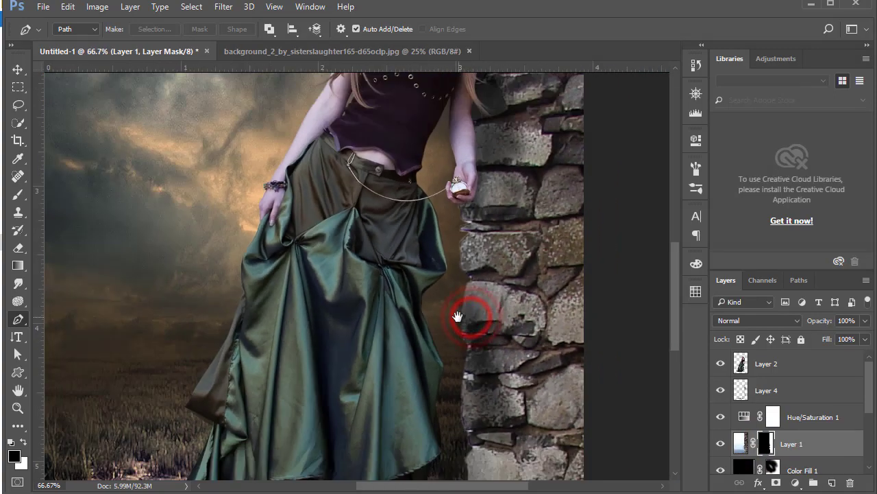
{"action": "left_click", "coordinate": [456, 318], "text": "alt"}
{"action": "left_click_drag", "start_coordinate": [450, 249], "coordinate": [442, 277]}
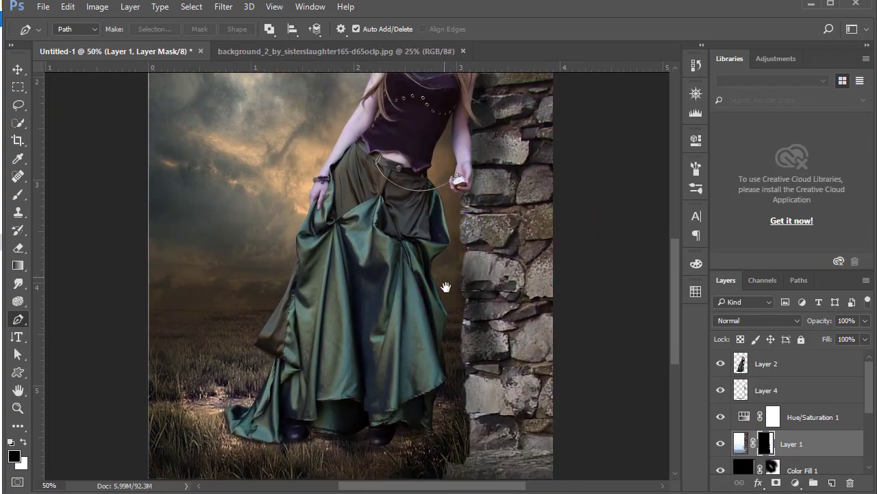
Toggle Layer 4 off and on to compare the wall's trimmed left edge
{"action": "left_click", "coordinate": [444, 280], "text": "alt"}
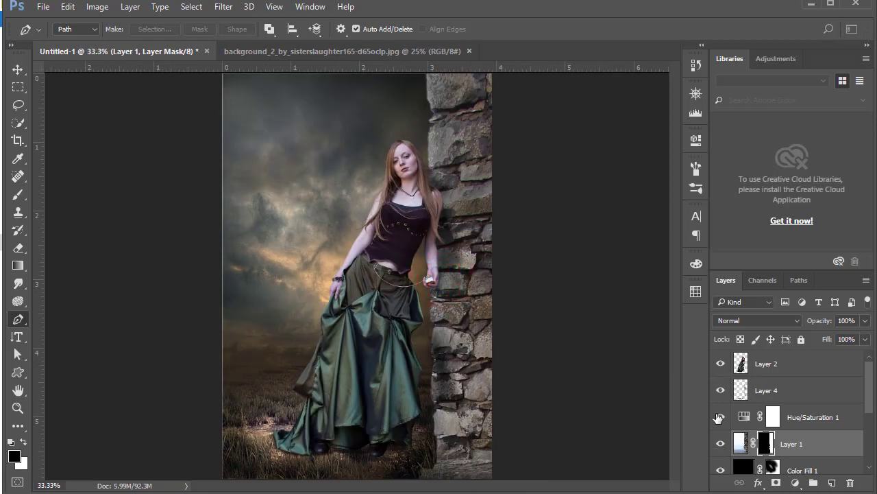
{"action": "scroll", "coordinate": [729, 449], "scroll_direction": "down", "scroll_amount": 2}
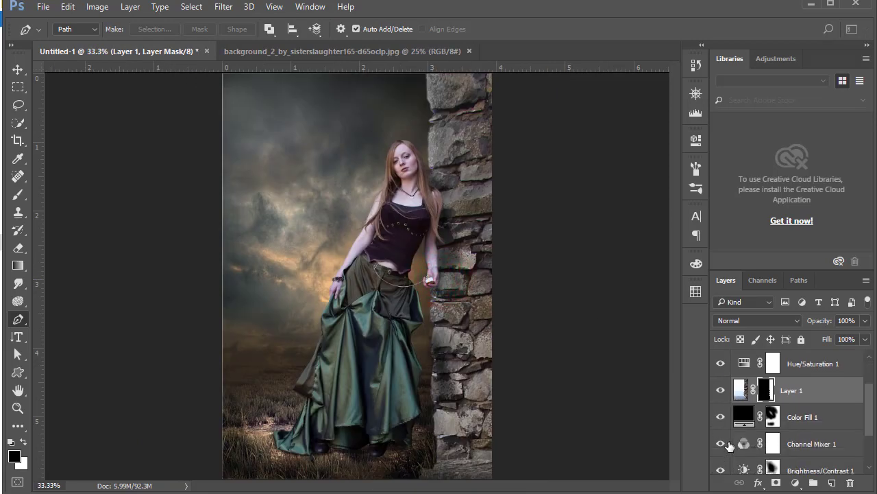
{"action": "scroll", "coordinate": [729, 437], "scroll_direction": "up", "scroll_amount": 2}
{"action": "left_click", "coordinate": [720, 390]}
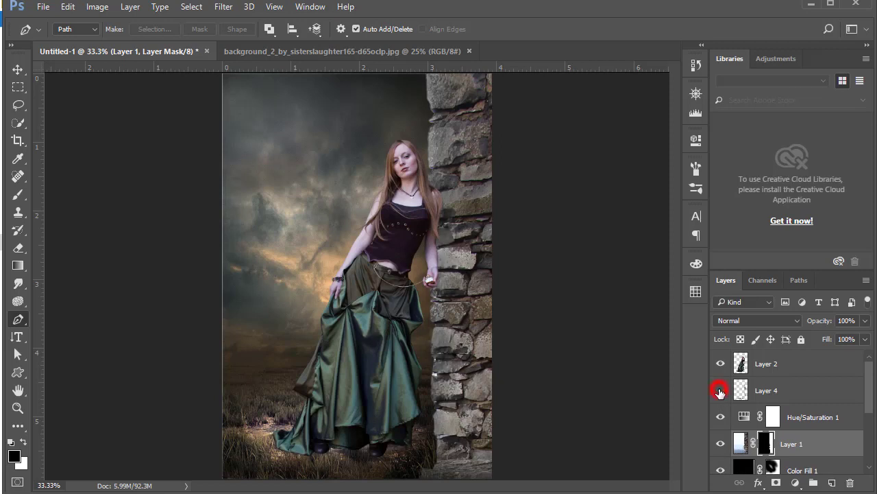
{"action": "left_click", "coordinate": [720, 390]}
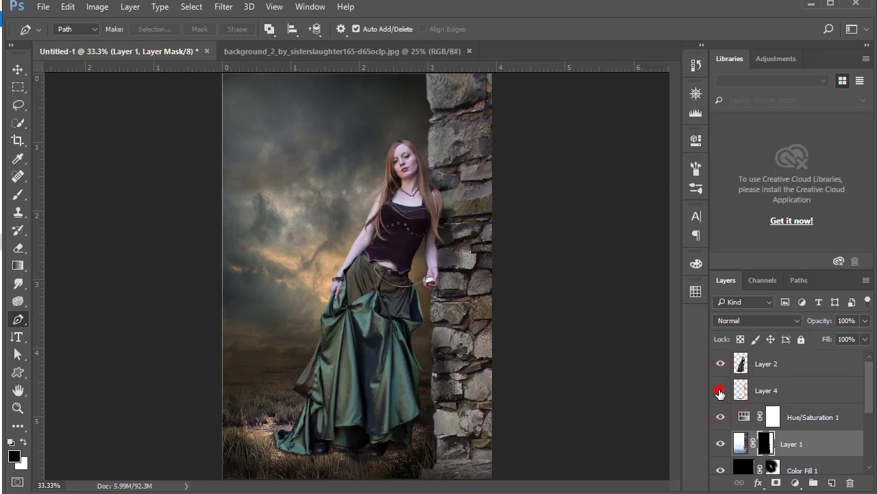
{"action": "left_click", "coordinate": [720, 390]}
{"action": "left_click", "coordinate": [720, 390]}
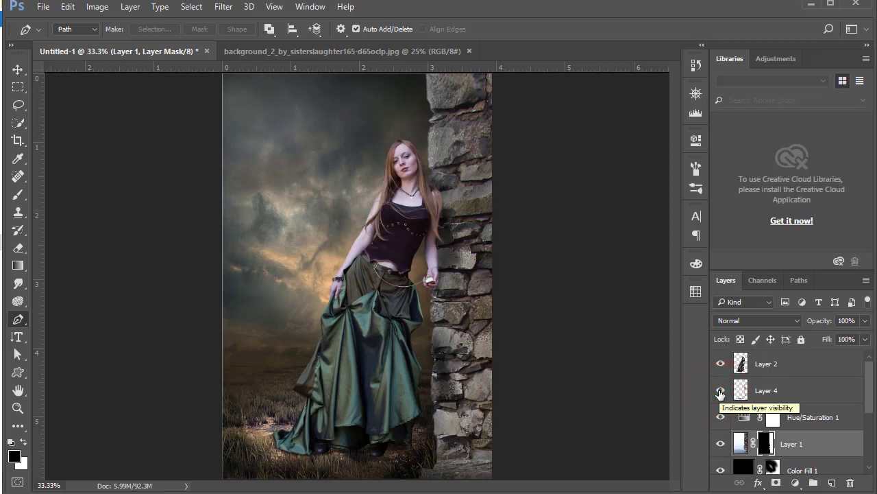
Add a Hue/Saturation adjustment above Layer 2, the woman's figure layer
{"action": "left_click", "coordinate": [792, 369]}
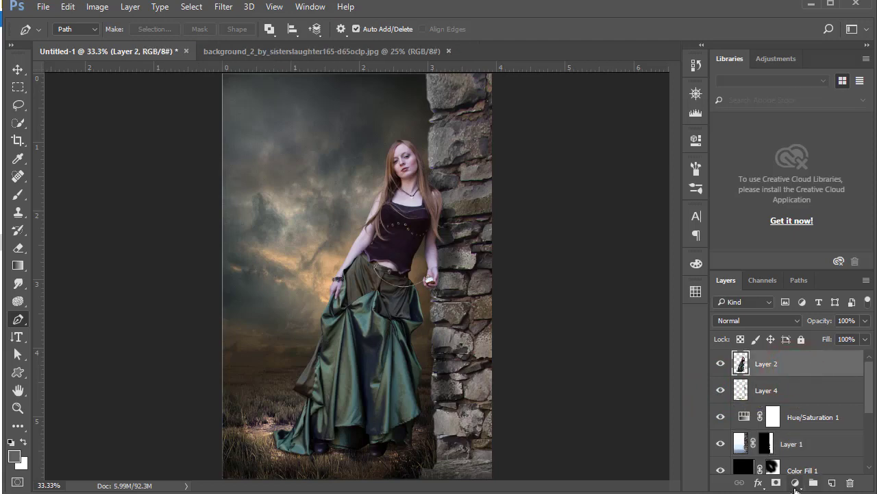
{"action": "left_click", "coordinate": [795, 483]}
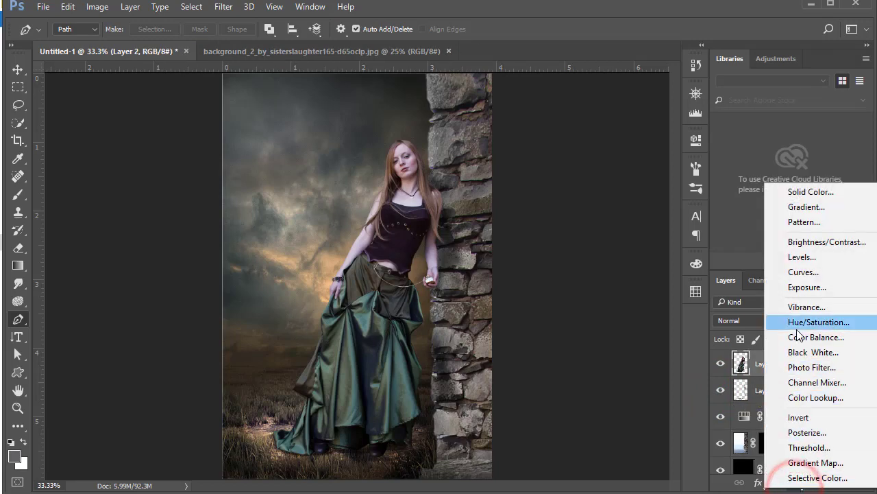
{"action": "left_click", "coordinate": [819, 321]}
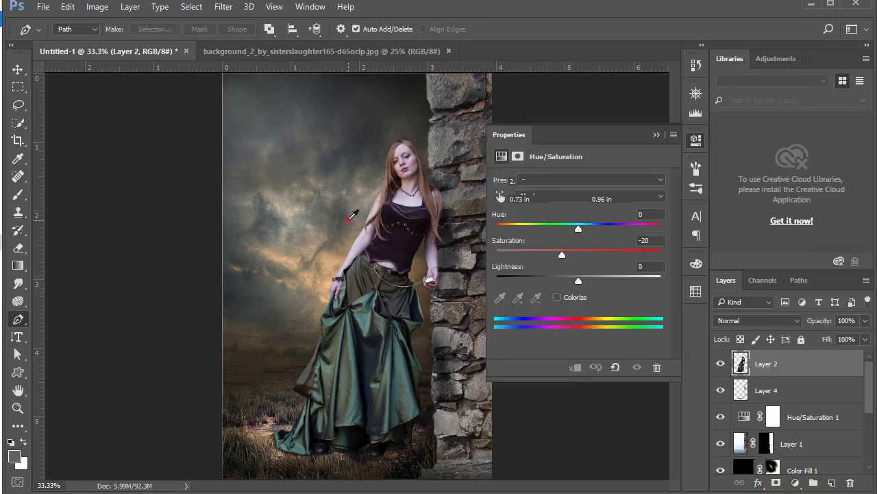
{"action": "left_click", "coordinate": [353, 215]}
{"action": "left_click", "coordinate": [775, 364]}
{"action": "left_click", "coordinate": [224, 7]}
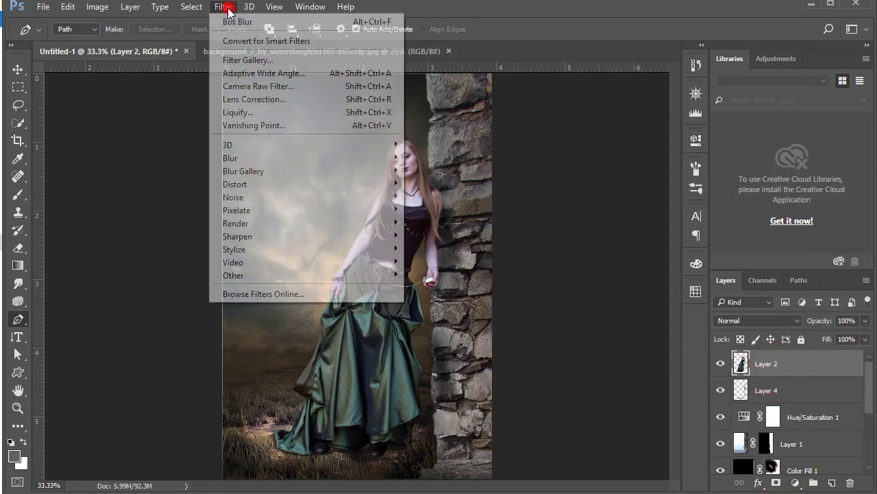
Darken Layer 2 with Camera Raw: exposure -0.65, highlights -23, shadows -16, blacks -54, clarity +9
{"action": "left_click", "coordinate": [269, 87]}
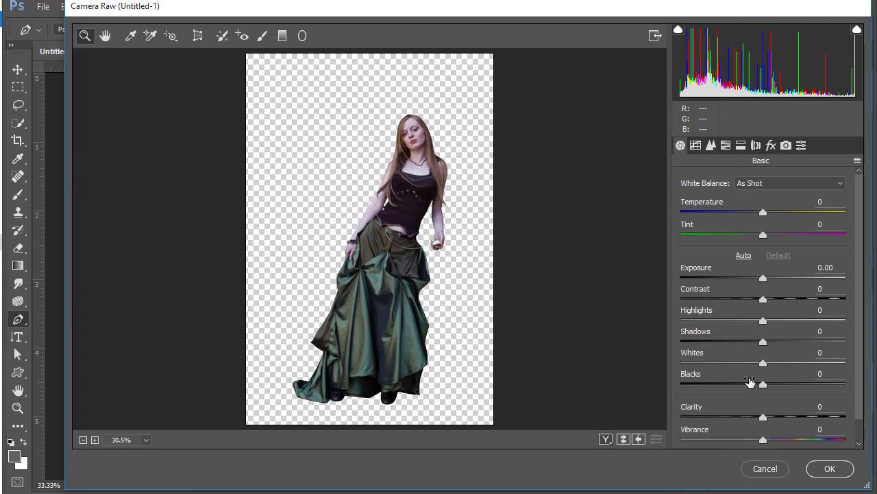
{"action": "mouse_move", "coordinate": [764, 321]}
{"action": "left_mouse_down"}
{"action": "mouse_move", "coordinate": [745, 320]}
{"action": "mouse_move", "coordinate": [807, 345]}
{"action": "mouse_move", "coordinate": [751, 347]}
{"action": "left_mouse_up"}
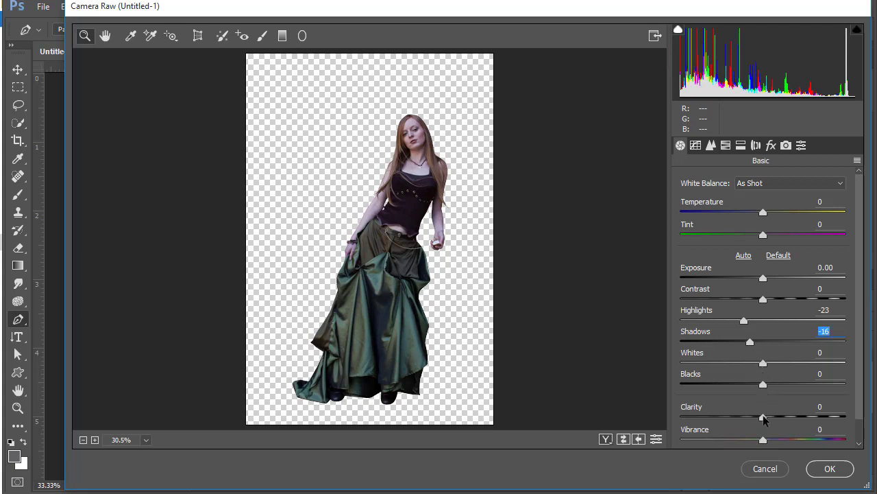
{"action": "left_click_drag", "start_coordinate": [764, 417], "coordinate": [772, 417]}
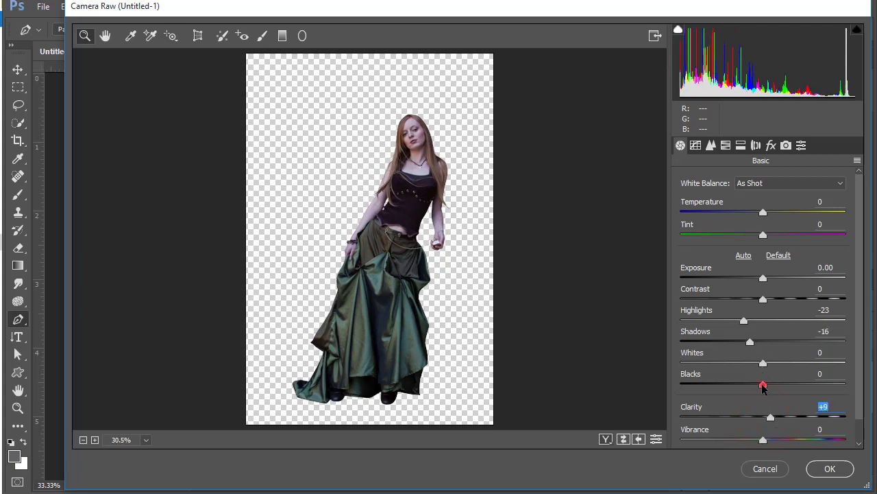
{"action": "left_click_drag", "start_coordinate": [763, 385], "coordinate": [719, 388]}
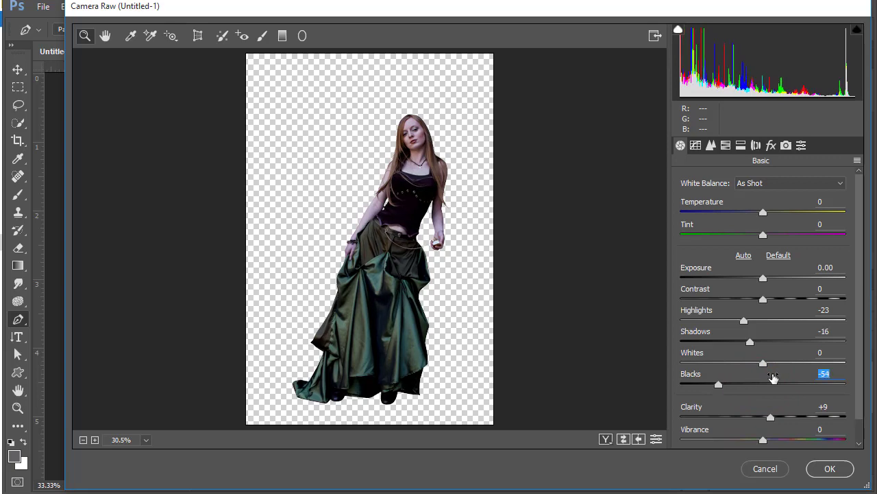
{"action": "scroll", "coordinate": [773, 377], "scroll_direction": "down", "scroll_amount": 1}
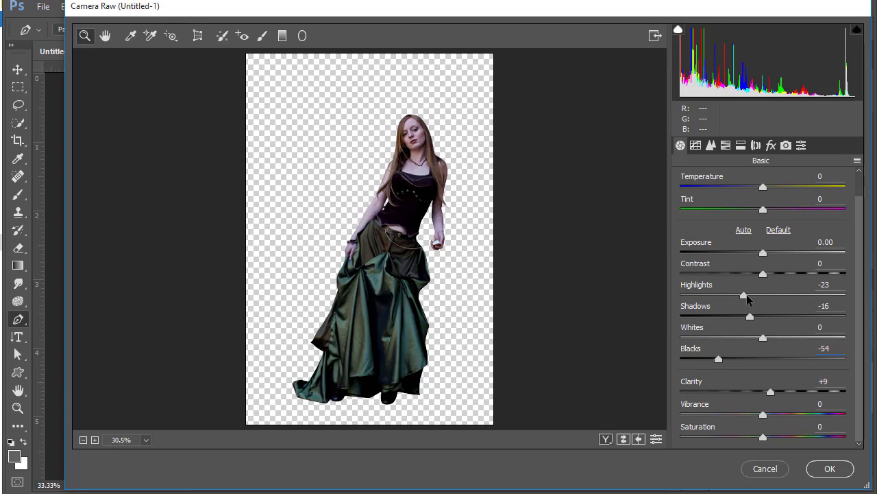
{"action": "left_click_drag", "start_coordinate": [763, 254], "coordinate": [754, 259]}
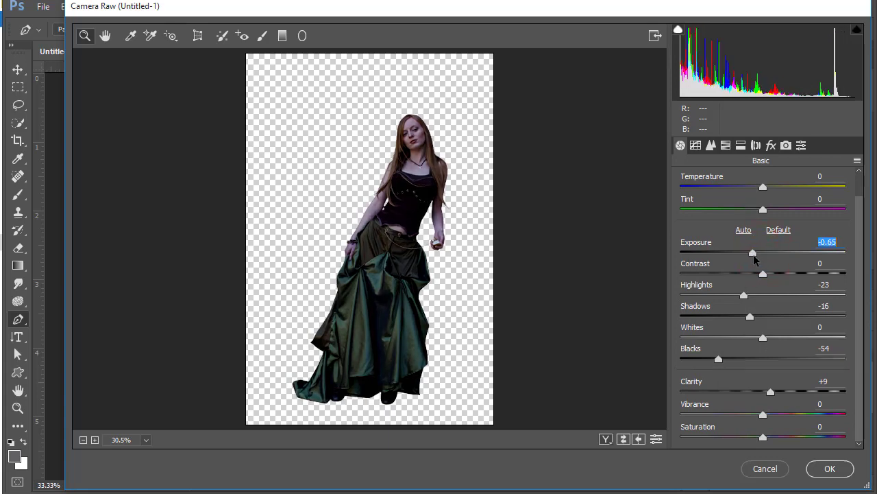
{"action": "left_click", "coordinate": [815, 475]}
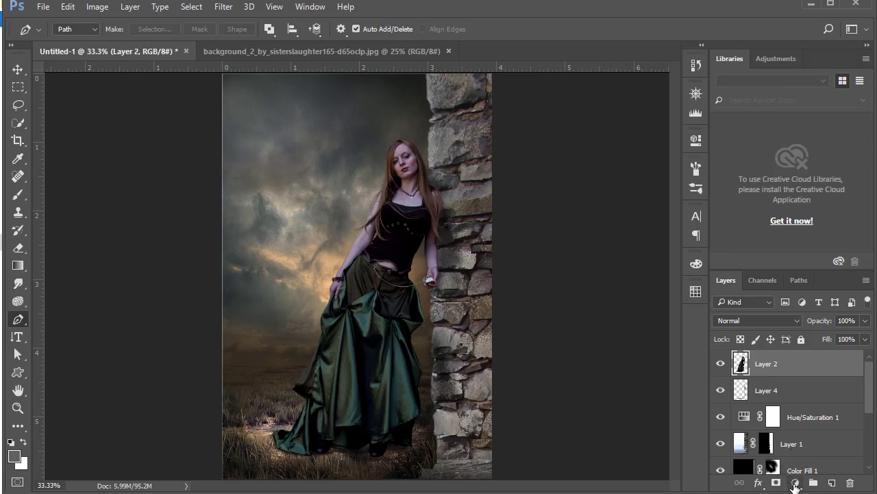
Add Hue/Saturation 2 and Brightness/Contrast 2 adjustment layers above the woman's layer
{"action": "left_click", "coordinate": [795, 484]}
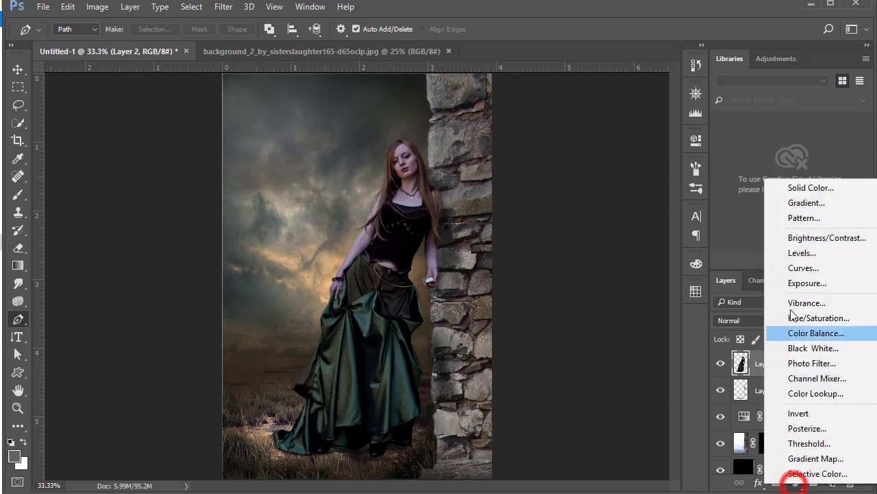
{"action": "left_click", "coordinate": [834, 321]}
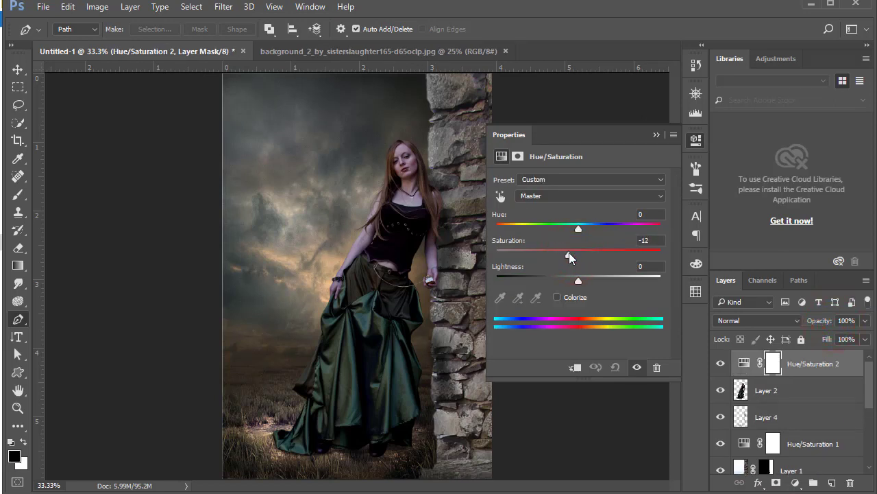
{"action": "left_click", "coordinate": [656, 135]}
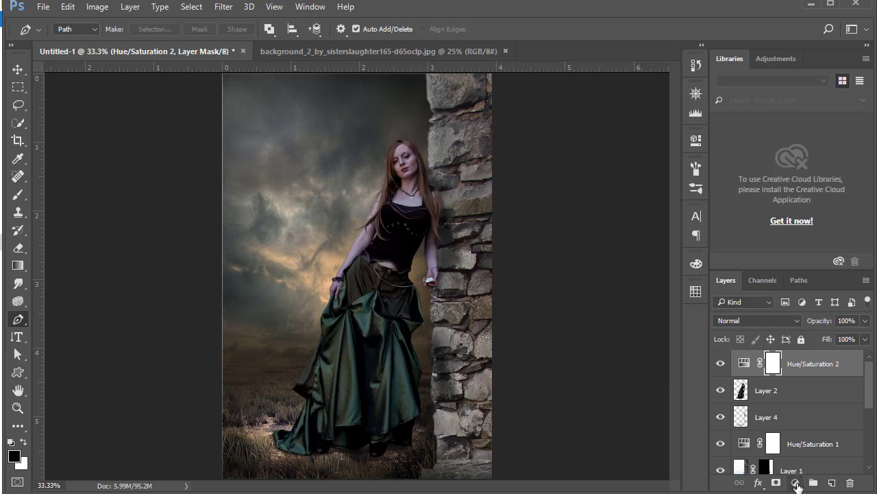
{"action": "left_click", "coordinate": [796, 484]}
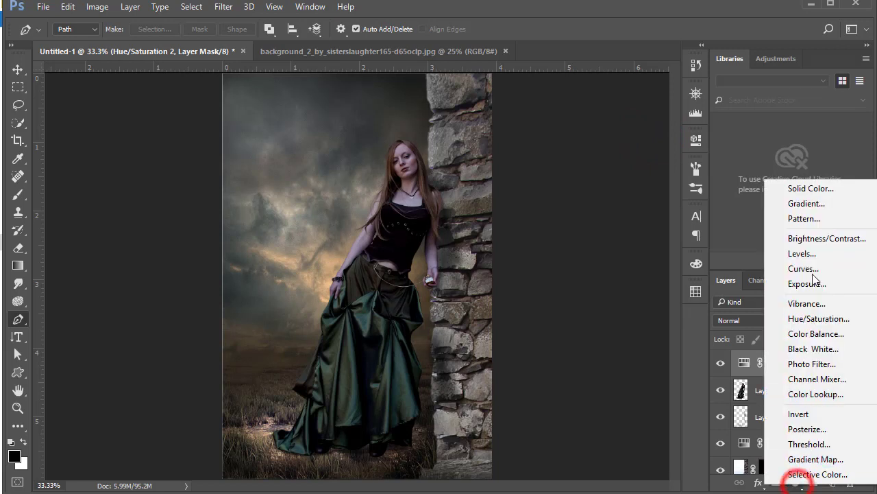
{"action": "left_click", "coordinate": [817, 239]}
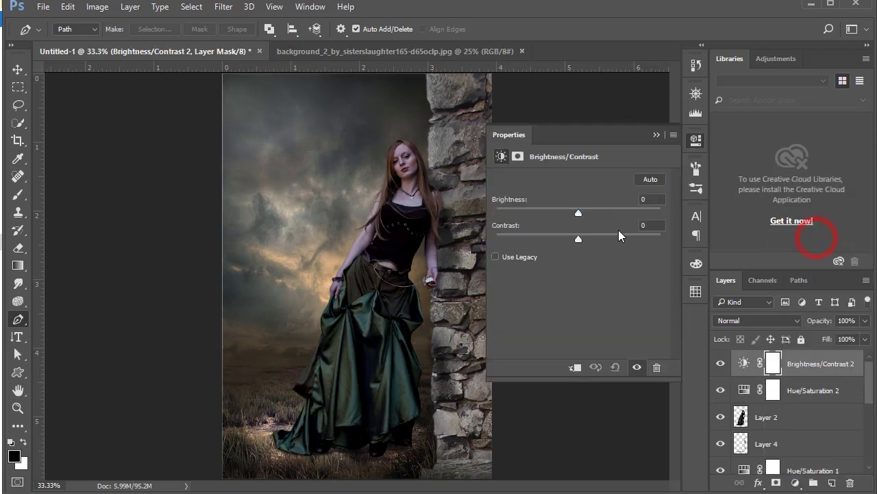
Clip both adjustments to the woman's layer and set brightness -56, contrast 28
{"action": "right_click", "coordinate": [794, 397]}
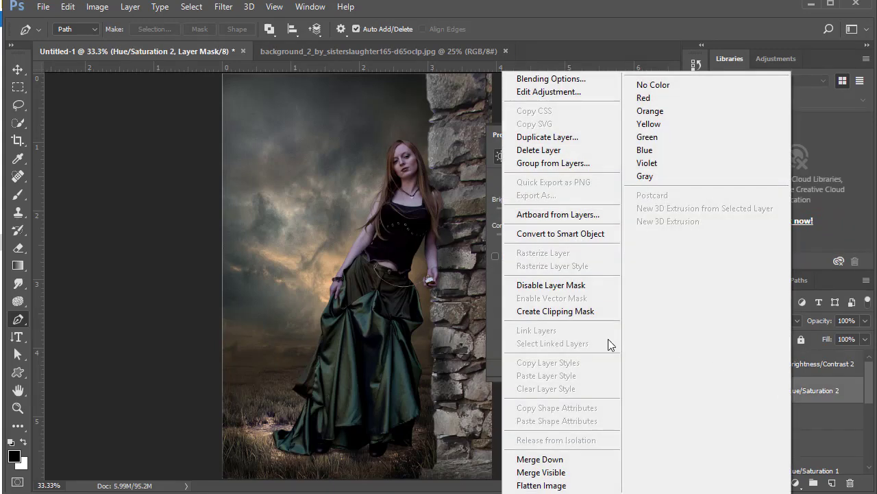
{"action": "left_click", "coordinate": [575, 311]}
{"action": "right_click", "coordinate": [793, 364]}
{"action": "left_click", "coordinate": [586, 311]}
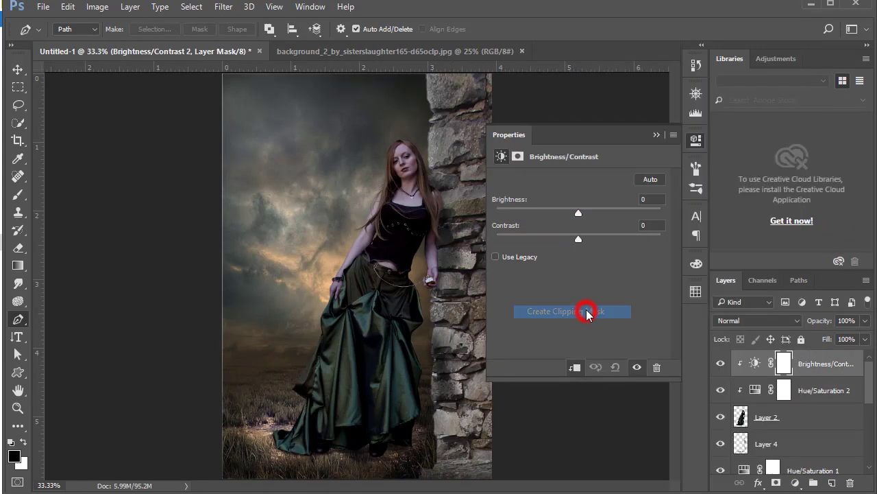
{"action": "left_click_drag", "start_coordinate": [579, 212], "coordinate": [563, 215]}
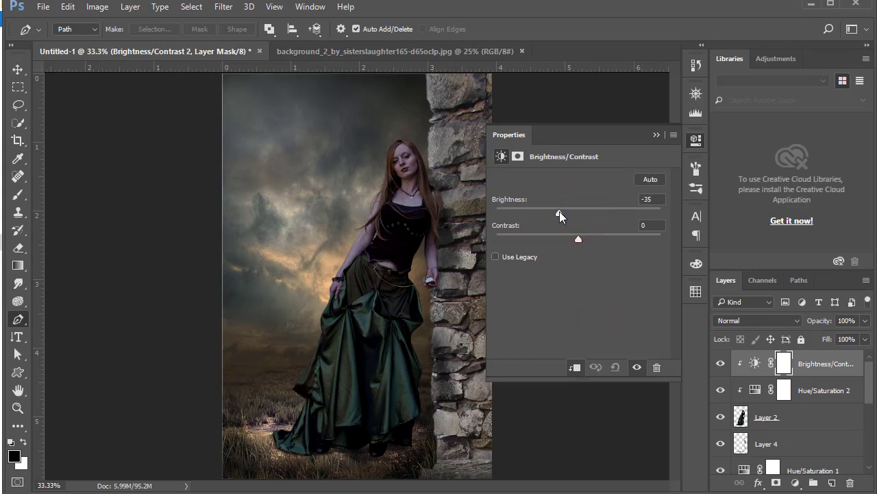
{"action": "left_click_drag", "start_coordinate": [549, 214], "coordinate": [548, 214]}
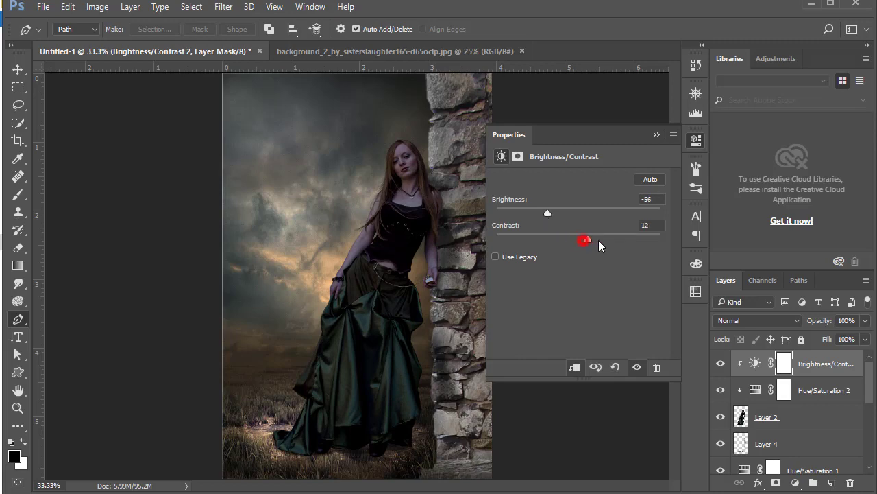
{"action": "left_click_drag", "start_coordinate": [599, 240], "coordinate": [601, 240]}
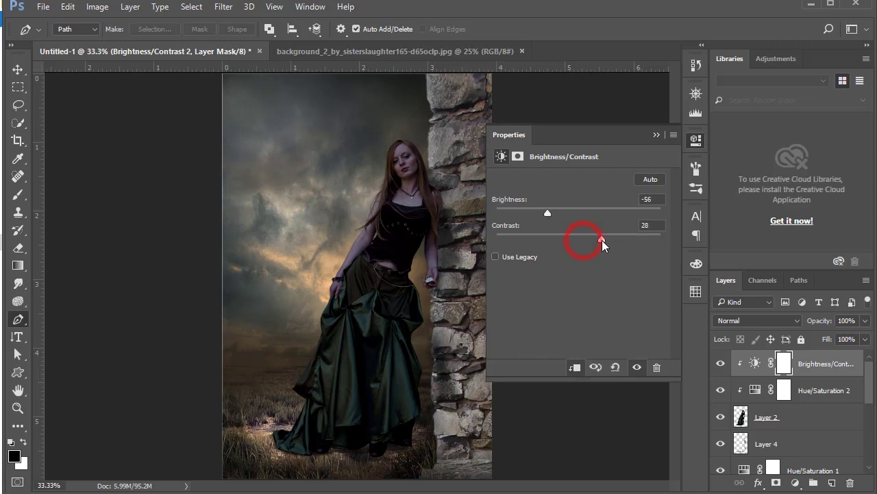
{"action": "left_click", "coordinate": [656, 136]}
{"action": "left_click", "coordinate": [397, 143]}
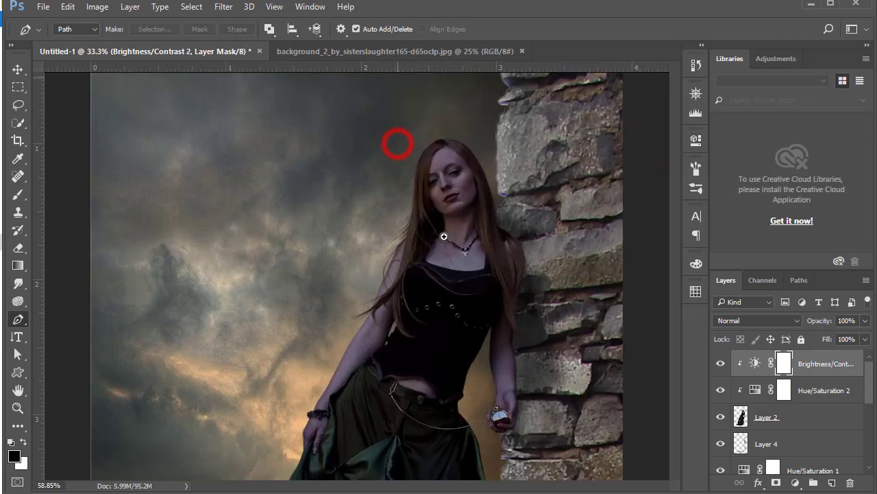
With a 97 px brush, paint the mask above the head and along the hair edge
{"action": "left_click", "coordinate": [19, 196]}
{"action": "right_click", "coordinate": [368, 149]}
{"action": "left_click_drag", "start_coordinate": [469, 178], "coordinate": [483, 180]}
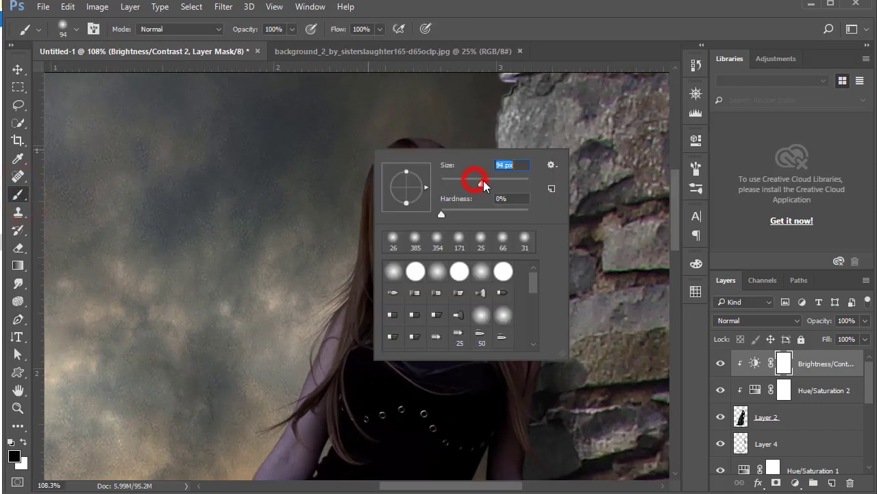
{"action": "left_click", "coordinate": [353, 127]}
{"action": "left_click", "coordinate": [373, 140]}
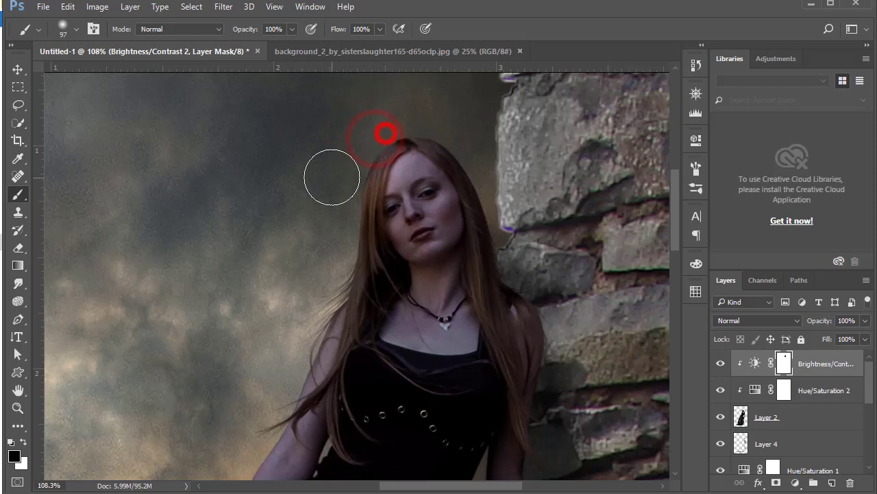
{"action": "left_click", "coordinate": [333, 215]}
{"action": "left_click", "coordinate": [343, 245]}
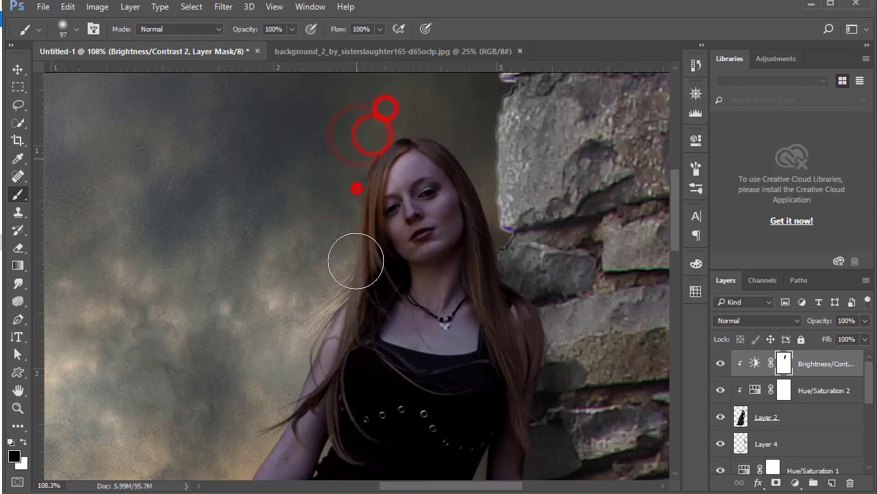
{"action": "left_click_drag", "start_coordinate": [336, 303], "coordinate": [380, 211]}
{"action": "left_click", "coordinate": [368, 214]}
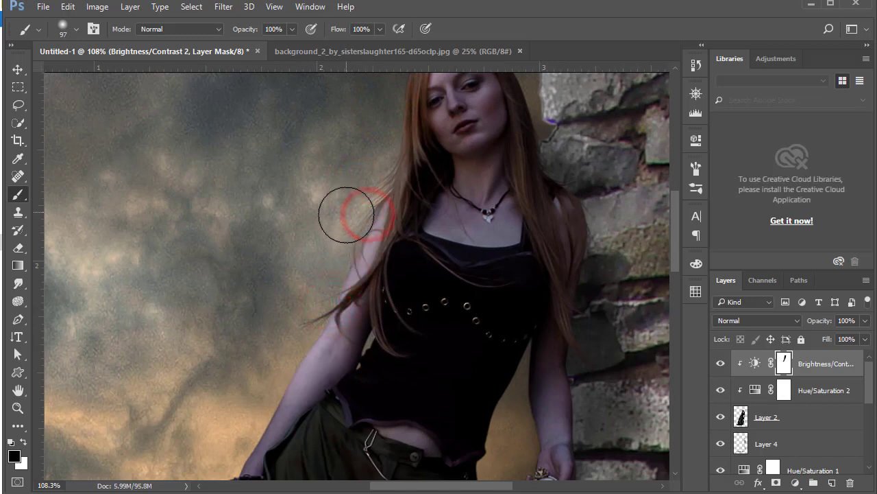
At 74% brush opacity, paint the mask along the arm and skirt edges
{"action": "right_click", "coordinate": [375, 214]}
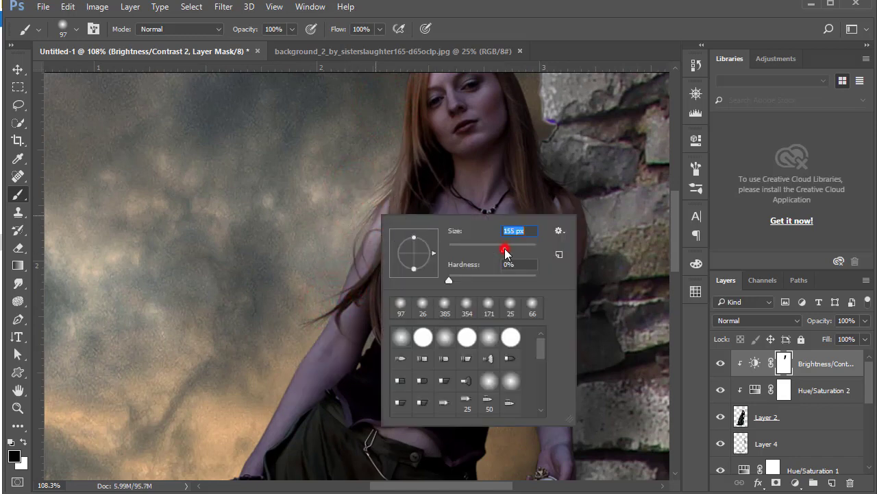
{"action": "left_click", "coordinate": [290, 29]}
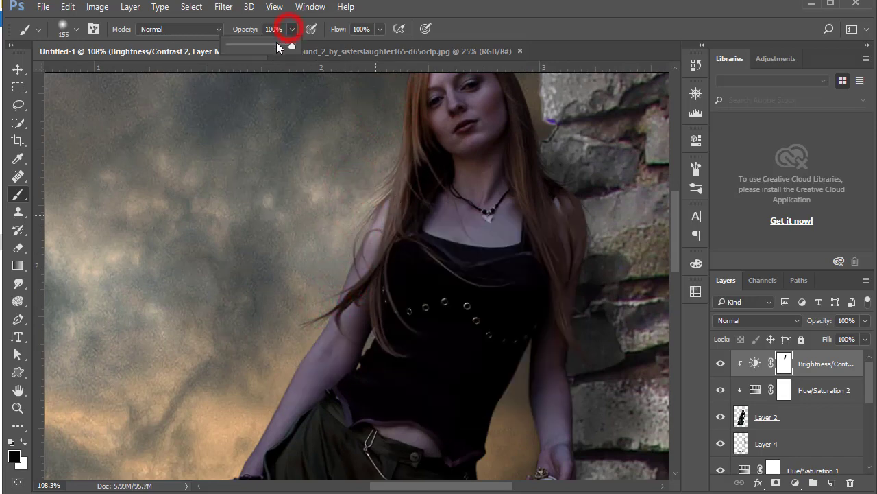
{"action": "left_click", "coordinate": [353, 209]}
{"action": "left_click", "coordinate": [309, 251]}
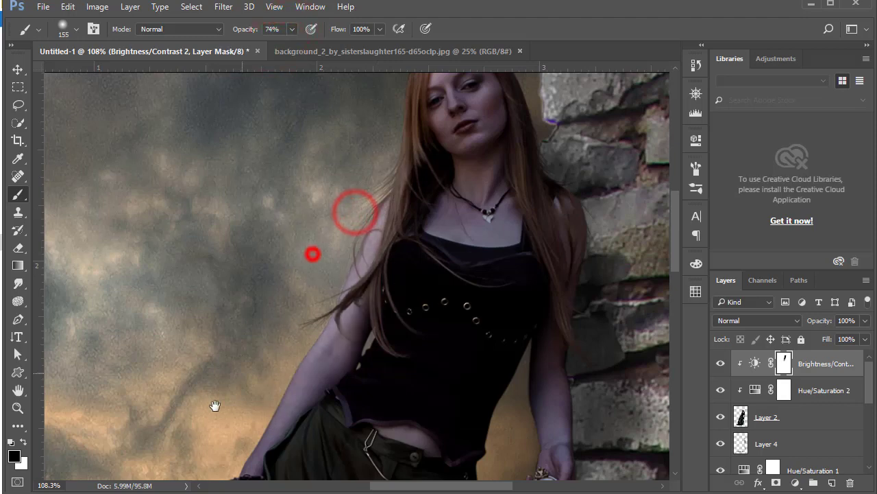
{"action": "left_click_drag", "start_coordinate": [305, 301], "coordinate": [332, 211]}
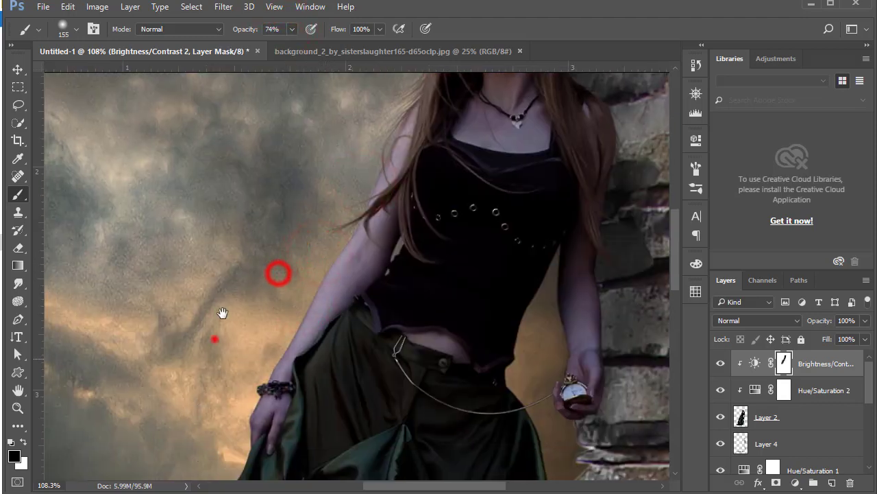
{"action": "left_click_drag", "start_coordinate": [213, 338], "coordinate": [245, 248]}
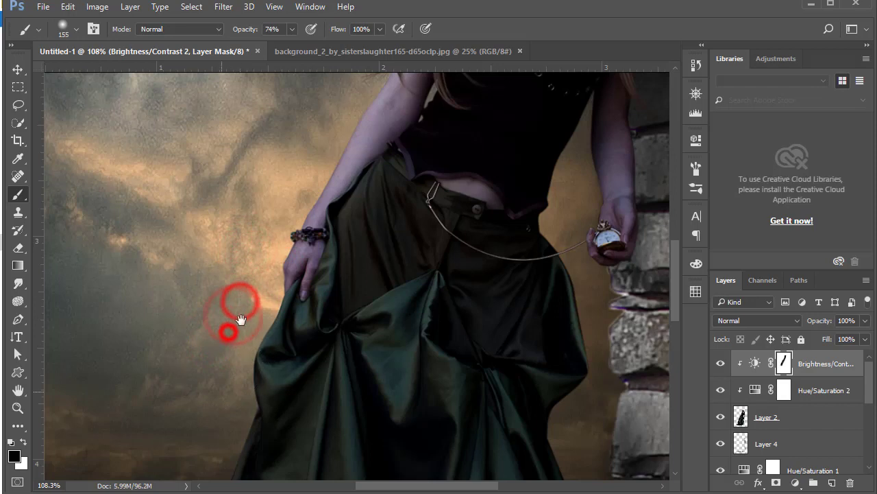
{"action": "left_click_drag", "start_coordinate": [225, 332], "coordinate": [277, 281]}
{"action": "left_click_drag", "start_coordinate": [260, 337], "coordinate": [322, 123]}
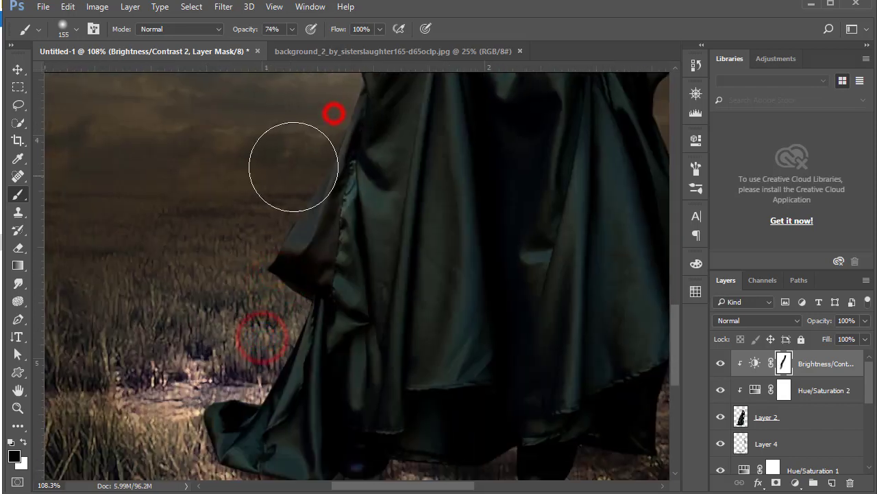
{"action": "left_click", "coordinate": [299, 269]}
Paint the mask around the head and along the hair's outline
{"action": "left_click_drag", "start_coordinate": [299, 268], "coordinate": [320, 329]}
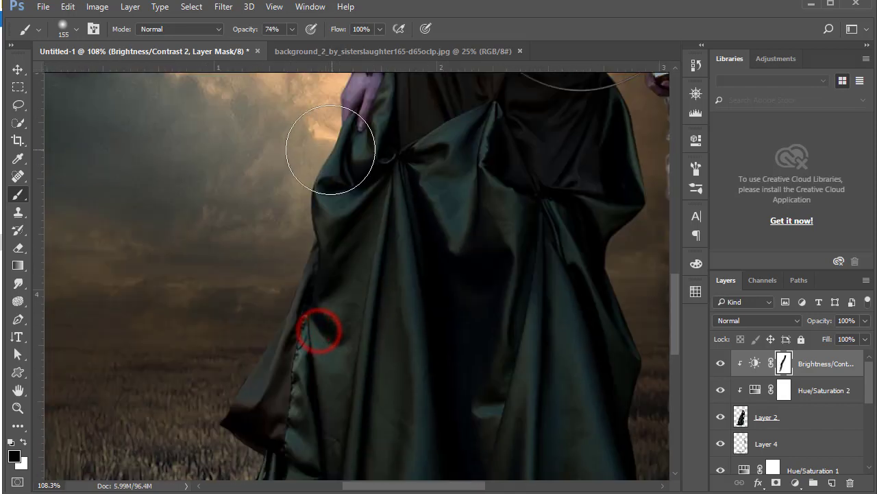
{"action": "left_click_drag", "start_coordinate": [255, 262], "coordinate": [249, 306]}
{"action": "left_click_drag", "start_coordinate": [274, 405], "coordinate": [354, 290]}
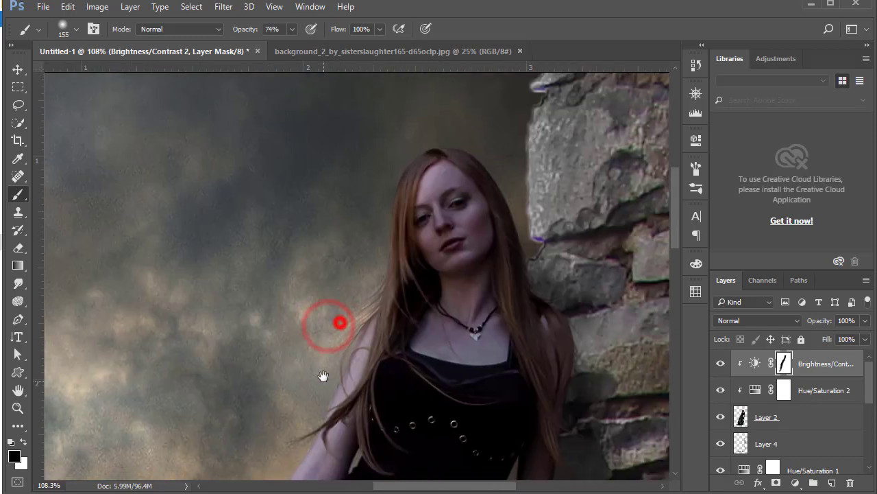
{"action": "left_click_drag", "start_coordinate": [329, 321], "coordinate": [316, 422]}
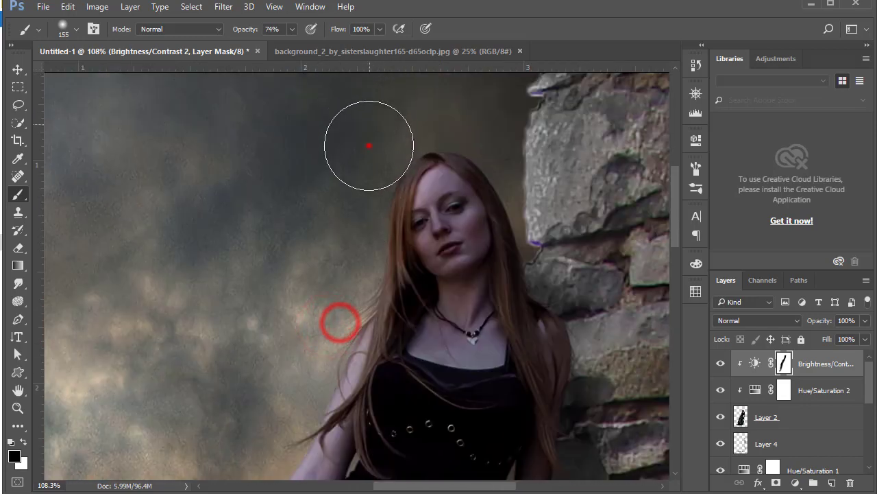
{"action": "left_click", "coordinate": [367, 144]}
{"action": "left_click", "coordinate": [451, 131]}
{"action": "left_click", "coordinate": [392, 141]}
{"action": "left_click", "coordinate": [354, 240]}
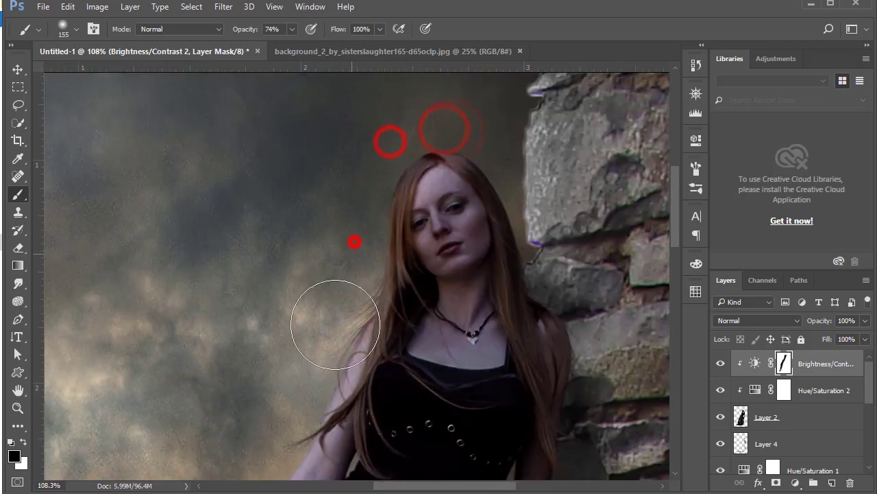
{"action": "left_click_drag", "start_coordinate": [330, 324], "coordinate": [311, 359]}
Touch up the mask along the hair edge, then pan down to the lower skirt
{"action": "left_click_drag", "start_coordinate": [358, 308], "coordinate": [342, 247]}
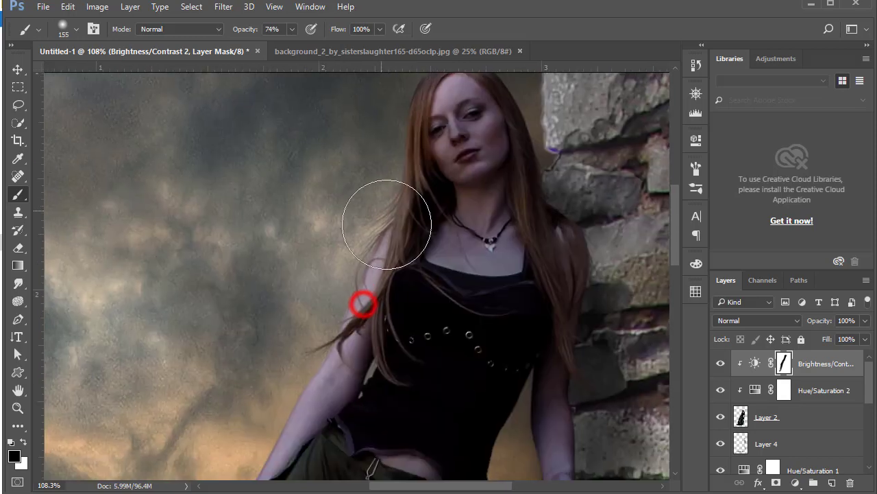
{"action": "scroll", "coordinate": [862, 429], "scroll_direction": "down", "scroll_amount": 3}
{"action": "scroll", "coordinate": [833, 425], "scroll_direction": "up", "scroll_amount": 1}
{"action": "scroll", "coordinate": [832, 425], "scroll_direction": "up", "scroll_amount": 2}
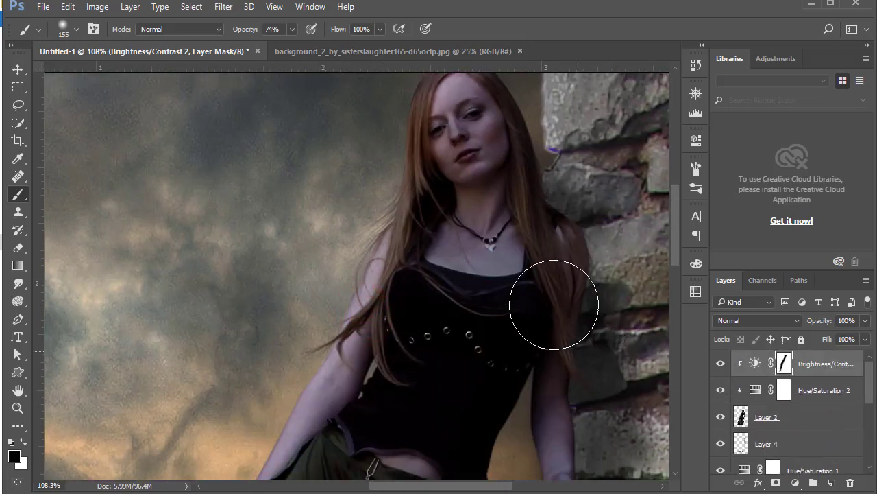
{"action": "left_click_drag", "start_coordinate": [456, 290], "coordinate": [456, 338]}
{"action": "left_click", "coordinate": [378, 182]}
{"action": "left_click", "coordinate": [398, 190]}
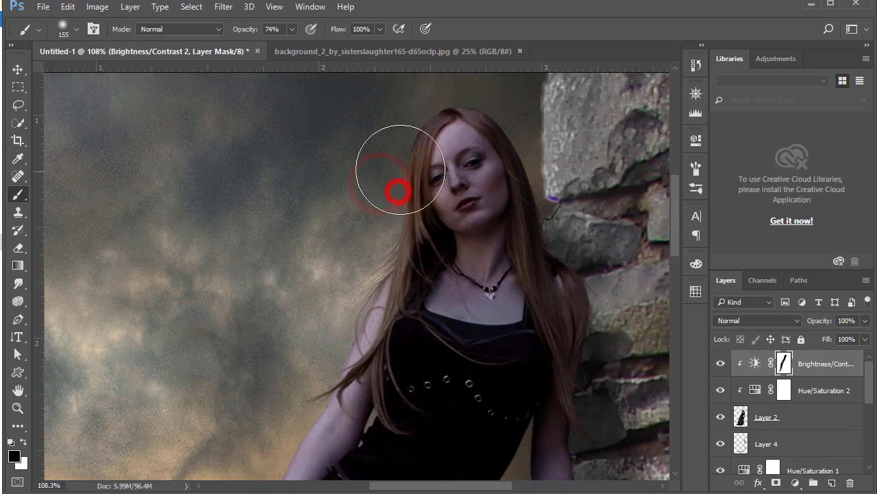
{"action": "left_click", "coordinate": [362, 321]}
{"action": "left_click_drag", "start_coordinate": [330, 398], "coordinate": [363, 240]}
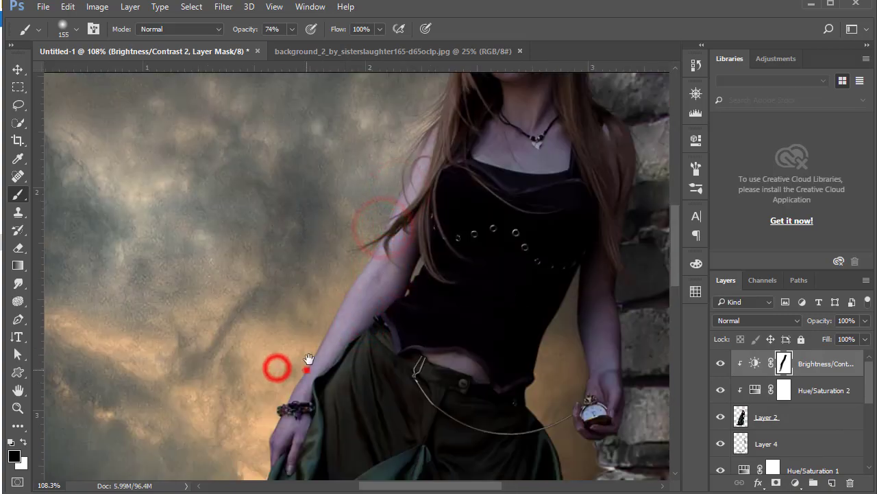
{"action": "left_click_drag", "start_coordinate": [256, 462], "coordinate": [319, 322]}
{"action": "left_click_drag", "start_coordinate": [290, 356], "coordinate": [329, 196]}
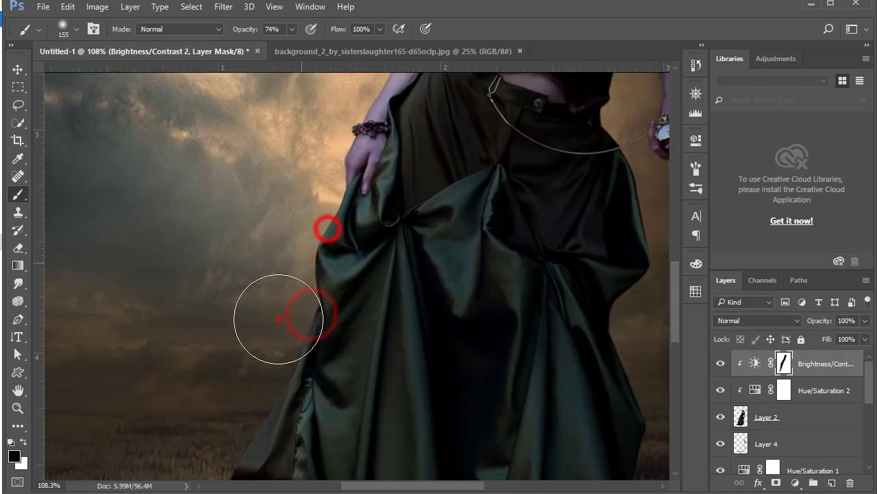
{"action": "left_click_drag", "start_coordinate": [274, 313], "coordinate": [296, 184]}
{"action": "right_click", "coordinate": [302, 284]}
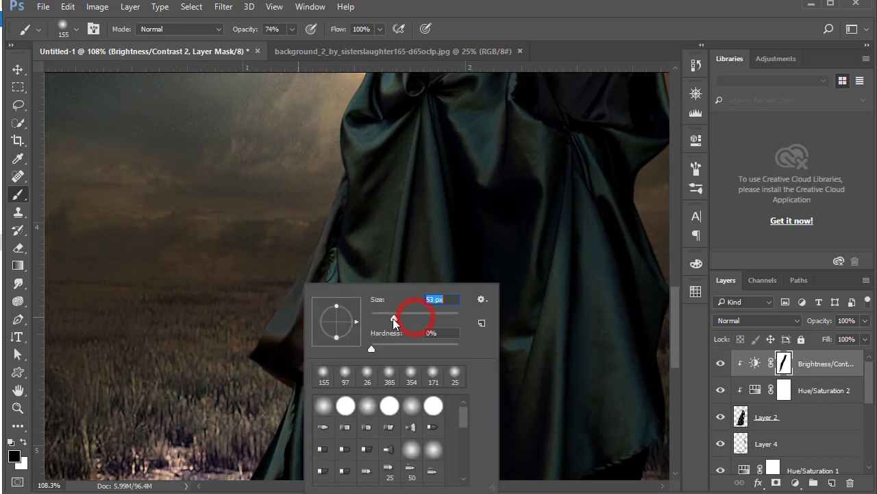
Set the brush to 44 px and paint the mask along the cape's top fold
{"action": "left_click", "coordinate": [304, 68]}
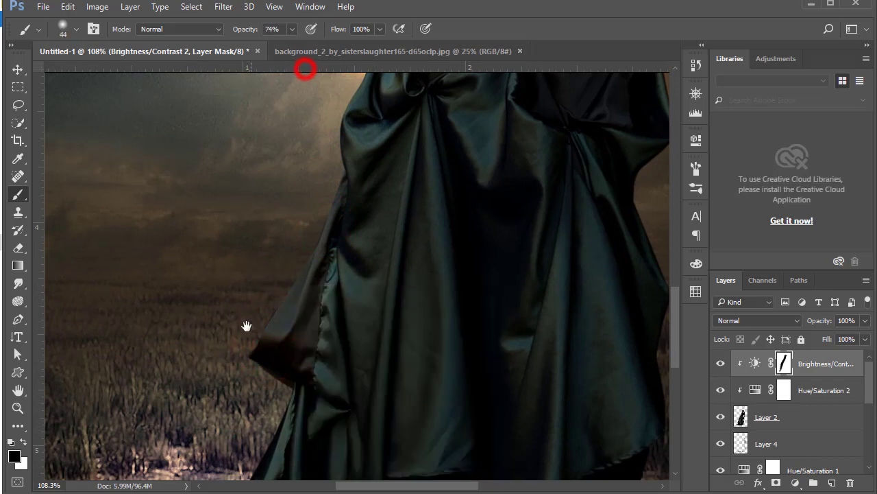
{"action": "left_click", "coordinate": [333, 345], "text": "ctrl"}
{"action": "left_click", "coordinate": [253, 317], "text": "ctrl"}
{"action": "mouse_move", "coordinate": [320, 224]}
{"action": "left_mouse_down"}
{"action": "mouse_move", "coordinate": [338, 120]}
{"action": "mouse_move", "coordinate": [349, 201]}
{"action": "mouse_move", "coordinate": [304, 379]}
{"action": "left_mouse_up"}
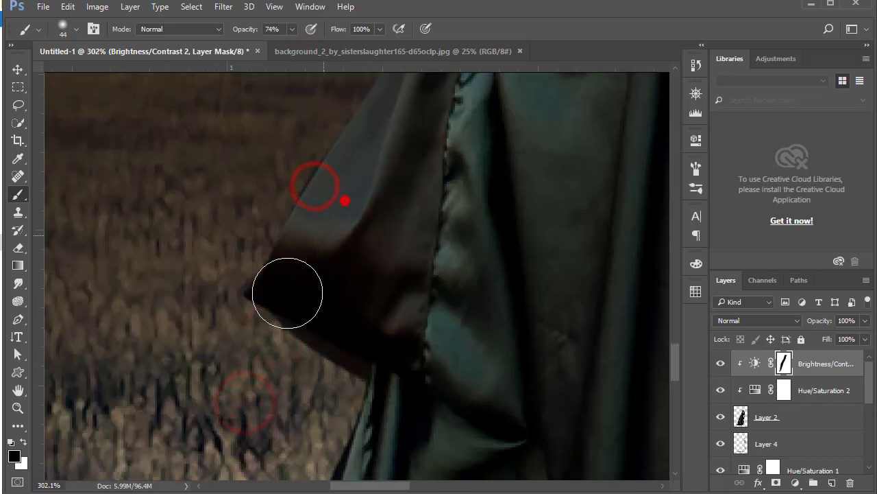
{"action": "left_click_drag", "start_coordinate": [361, 192], "coordinate": [348, 262]}
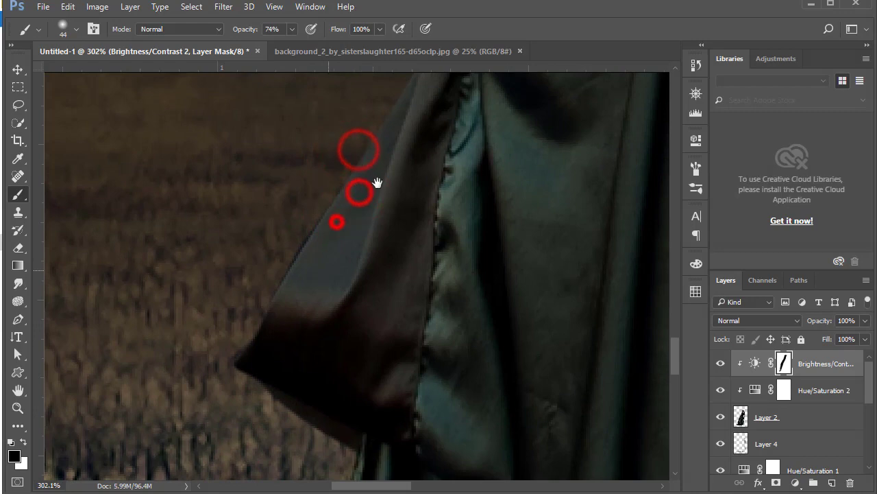
{"action": "left_click_drag", "start_coordinate": [373, 184], "coordinate": [309, 277]}
{"action": "left_click_drag", "start_coordinate": [366, 208], "coordinate": [335, 312]}
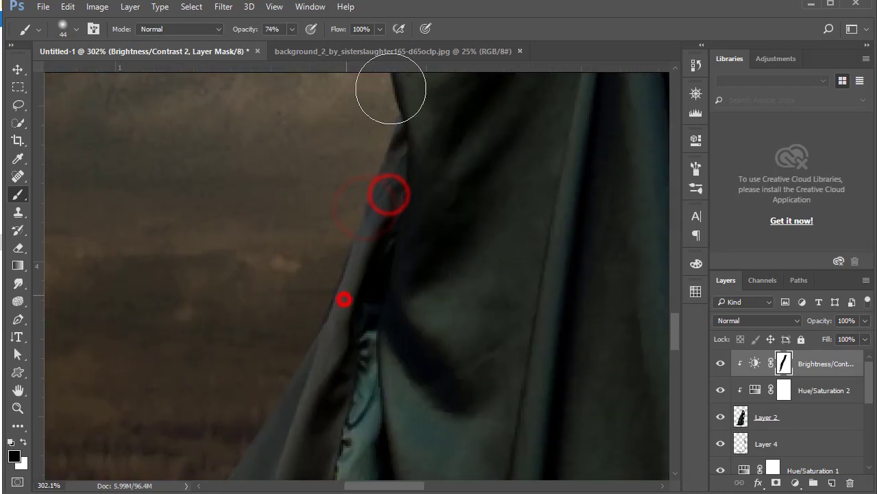
{"action": "left_click_drag", "start_coordinate": [434, 273], "coordinate": [412, 416]}
{"action": "left_click", "coordinate": [377, 295]}
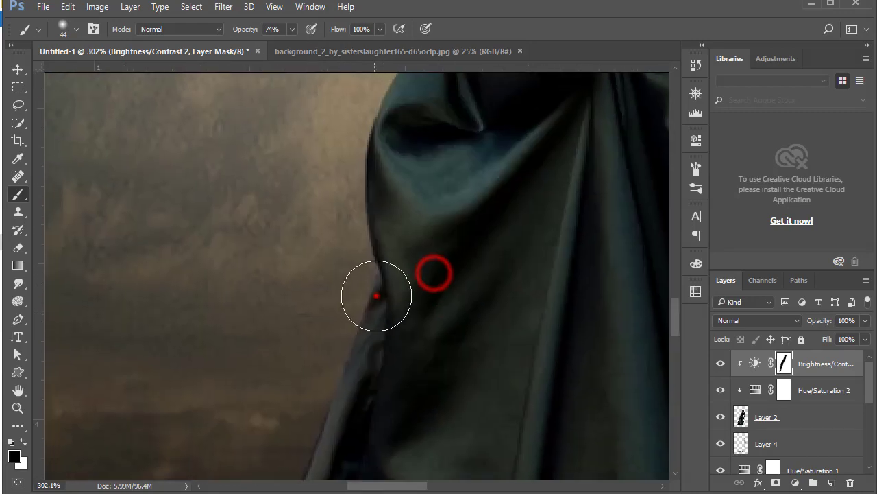
Paint the mask over the cape fold and down the gown's left edge
{"action": "left_click", "coordinate": [473, 169], "text": "alt"}
{"action": "mouse_move", "coordinate": [525, 178]}
{"action": "left_mouse_down"}
{"action": "mouse_move", "coordinate": [571, 284]}
{"action": "mouse_move", "coordinate": [431, 153]}
{"action": "left_mouse_up"}
{"action": "left_click", "coordinate": [462, 126]}
{"action": "left_click", "coordinate": [472, 259], "text": "alt"}
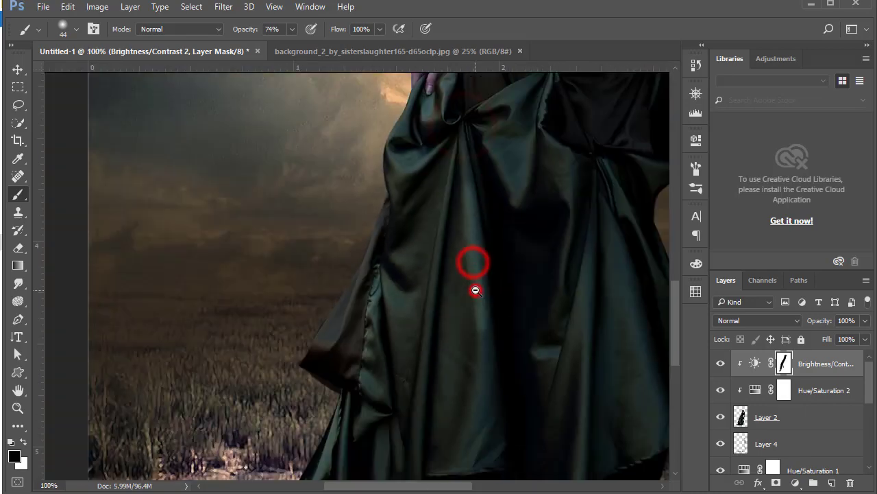
{"action": "left_click", "coordinate": [474, 289], "text": "alt"}
{"action": "left_click", "coordinate": [469, 201]}
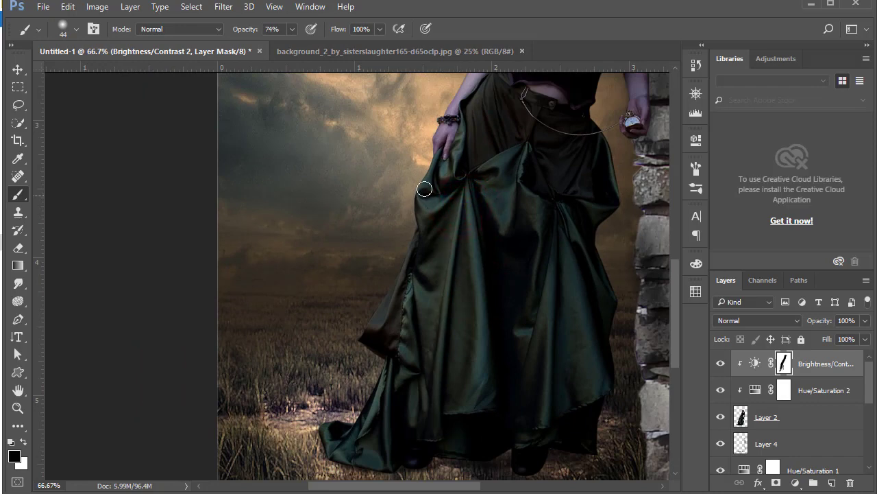
{"action": "left_click", "coordinate": [416, 256]}
{"action": "left_click", "coordinate": [404, 323]}
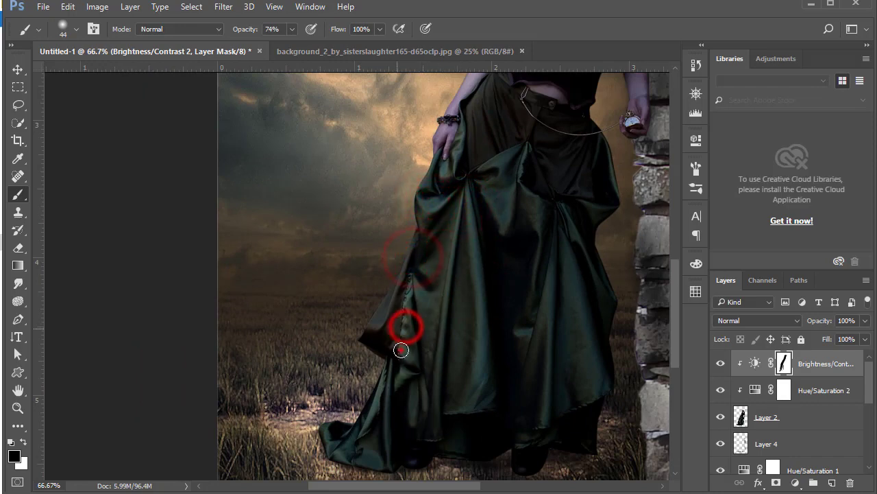
{"action": "left_click", "coordinate": [402, 350]}
{"action": "left_click", "coordinate": [392, 415]}
Paint the mask along the arm, waist, gown edge and hair by the shoulder
{"action": "left_click", "coordinate": [489, 172]}
{"action": "scroll", "coordinate": [417, 348], "scroll_direction": "up", "scroll_amount": 3}
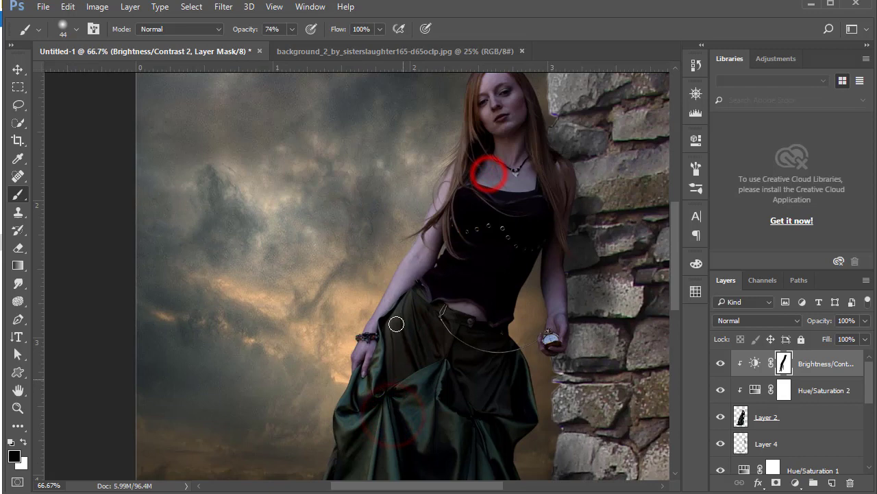
{"action": "left_click", "coordinate": [401, 261]}
{"action": "left_click", "coordinate": [412, 304]}
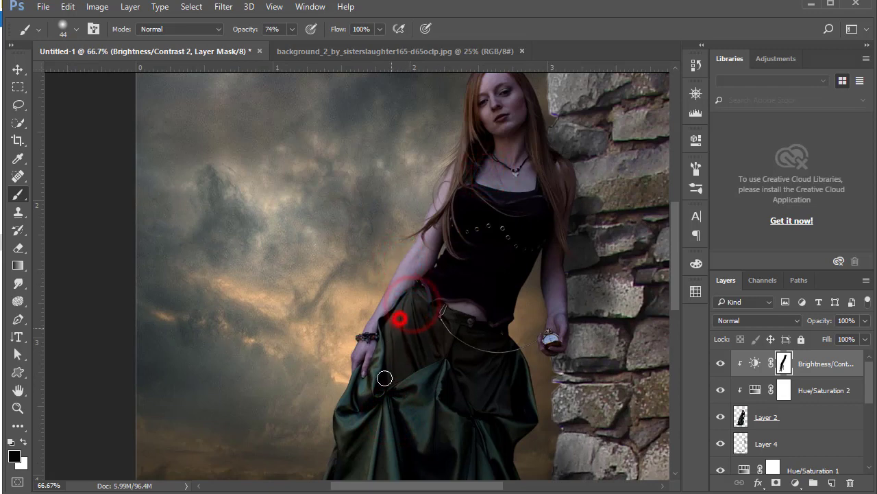
{"action": "left_click", "coordinate": [390, 337]}
{"action": "left_click_drag", "start_coordinate": [478, 199], "coordinate": [456, 261]}
{"action": "left_click_drag", "start_coordinate": [455, 214], "coordinate": [494, 214]}
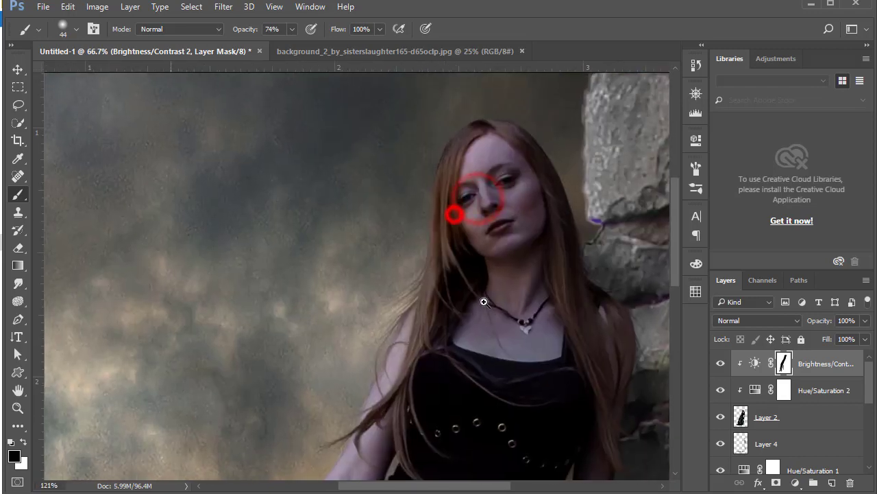
{"action": "left_click", "coordinate": [419, 323]}
{"action": "left_click_drag", "start_coordinate": [450, 333], "coordinate": [454, 294]}
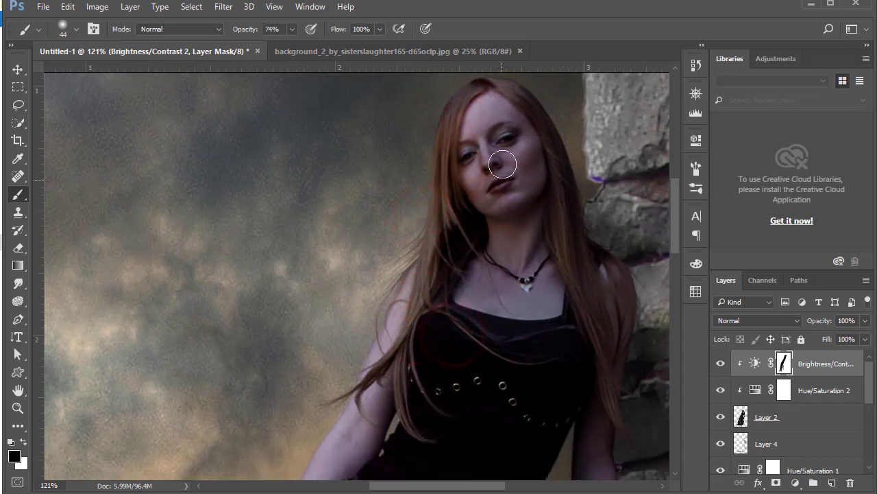
{"action": "left_click_drag", "start_coordinate": [488, 130], "coordinate": [510, 191]}
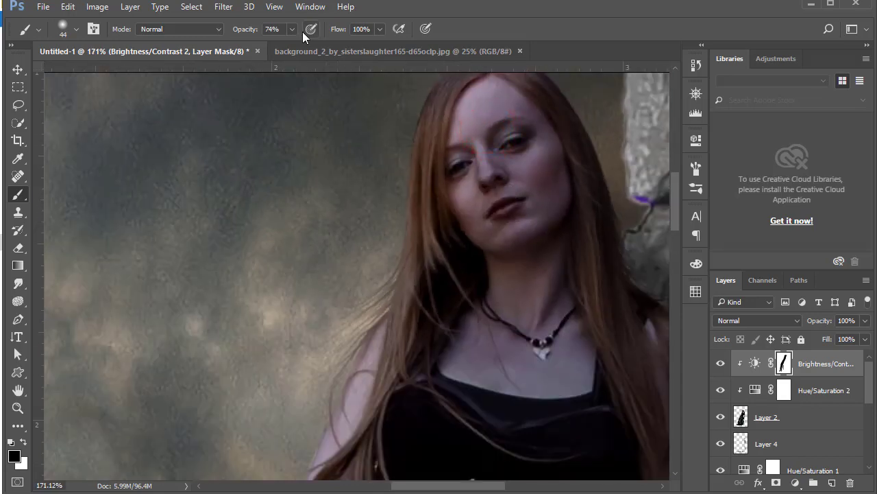
At 35% brush opacity, softly paint the mask over the cheek, forehead, chin and neck
{"action": "left_click", "coordinate": [458, 198]}
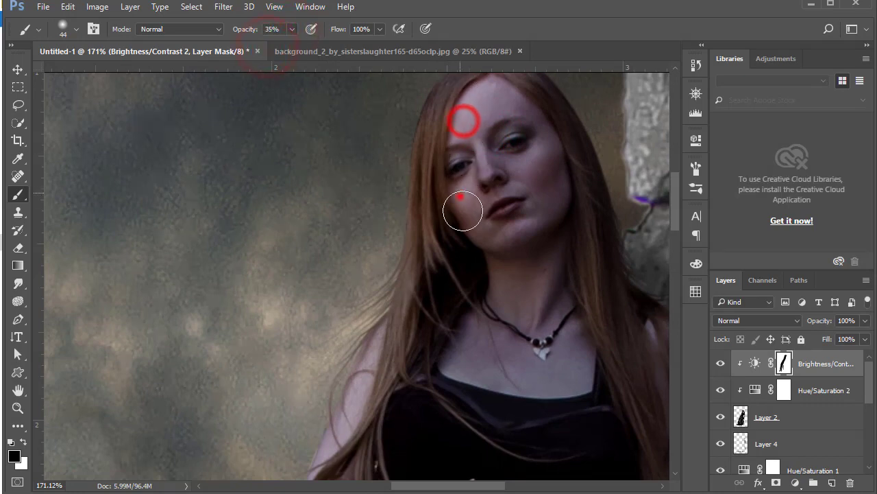
{"action": "left_click", "coordinate": [522, 169]}
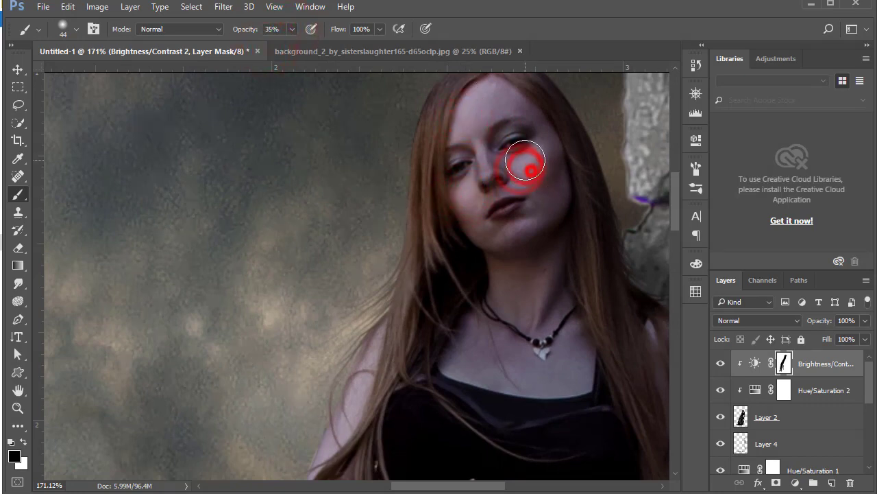
{"action": "left_click", "coordinate": [497, 99]}
{"action": "left_click", "coordinate": [510, 239]}
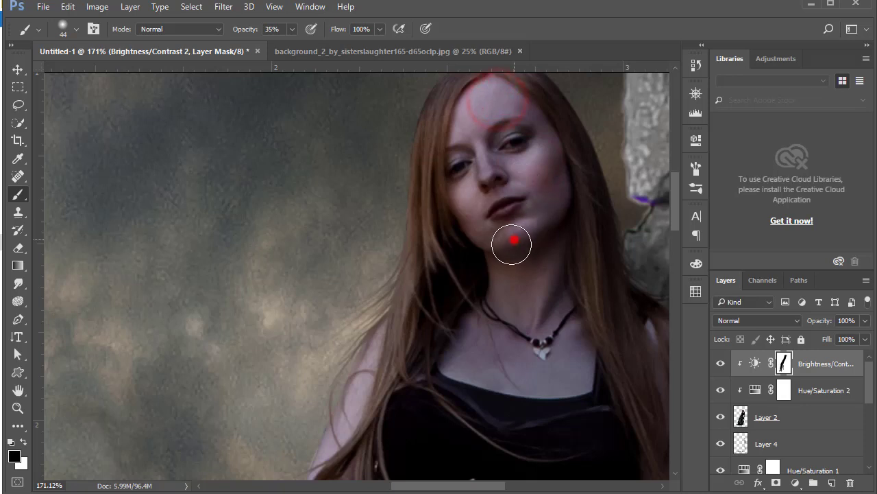
{"action": "left_click", "coordinate": [483, 239]}
{"action": "left_click", "coordinate": [509, 283]}
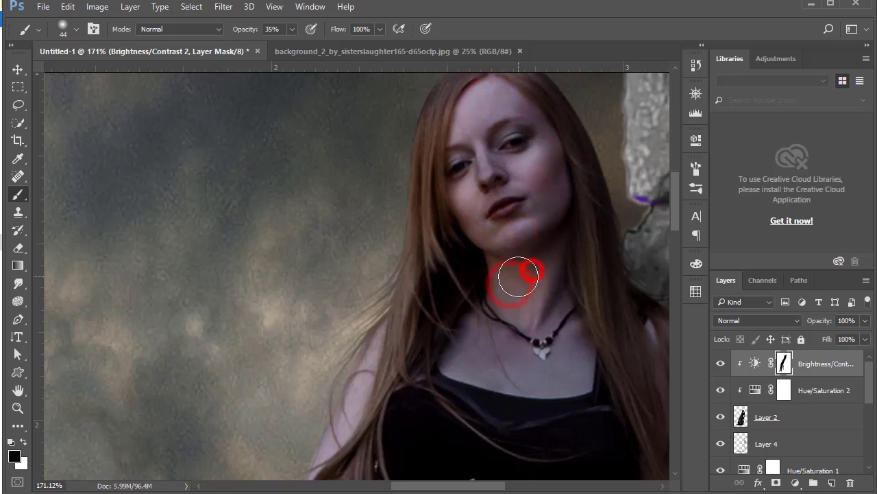
{"action": "left_click", "coordinate": [497, 334]}
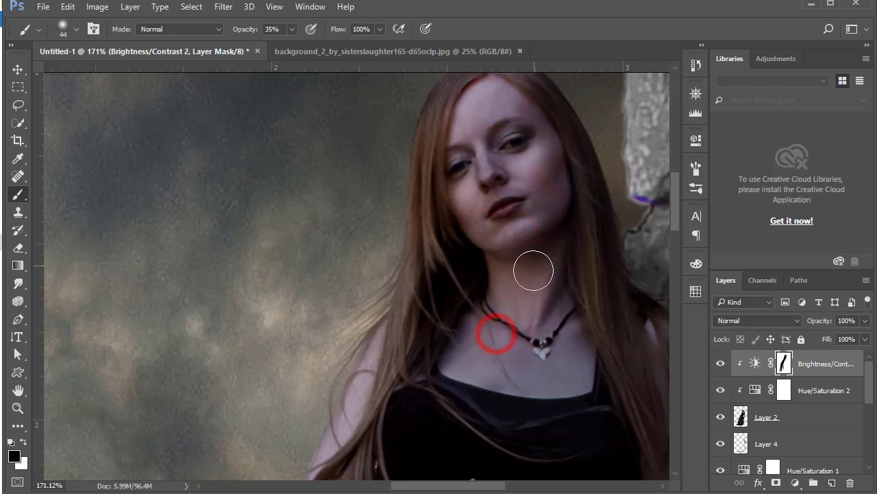
{"action": "left_click", "coordinate": [580, 251]}
{"action": "left_click", "coordinate": [468, 337]}
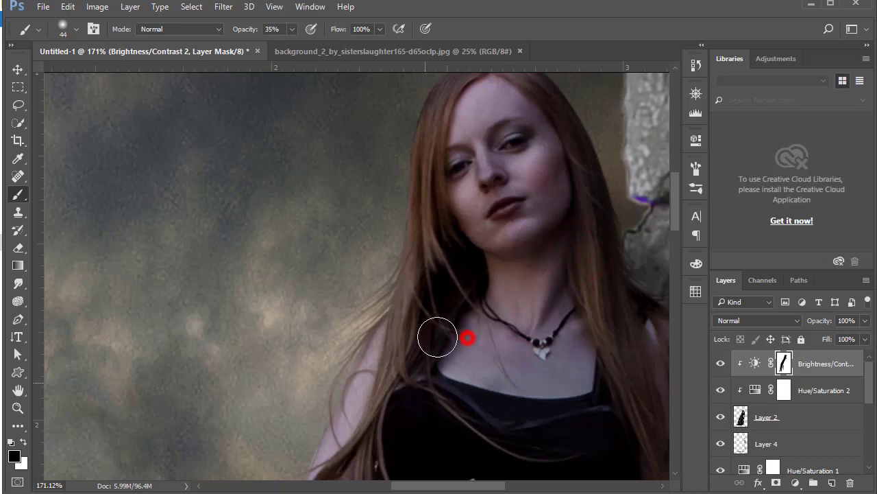
{"action": "left_click", "coordinate": [469, 184]}
Paint the mask near the arm and wrist, then view the whole composition
{"action": "left_click", "coordinate": [488, 196], "text": "alt"}
{"action": "left_click", "coordinate": [489, 231], "text": "alt"}
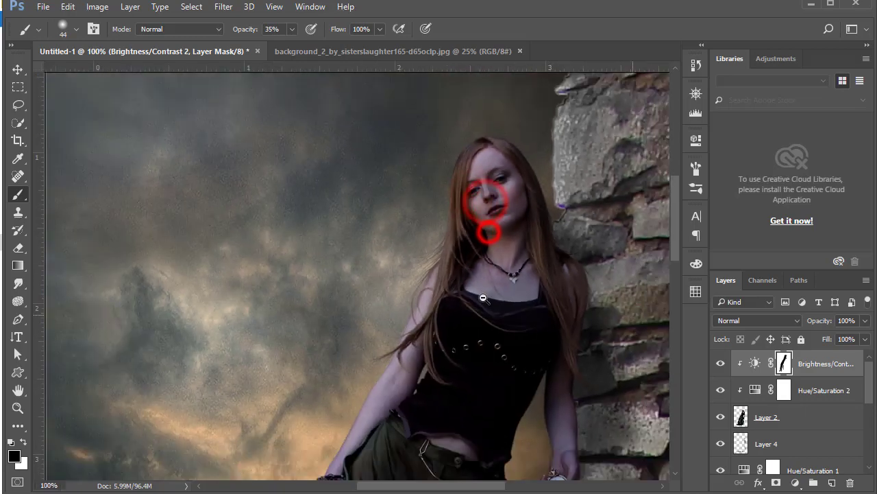
{"action": "left_click", "coordinate": [483, 302], "text": "alt"}
{"action": "left_click_drag", "start_coordinate": [519, 386], "coordinate": [509, 313]}
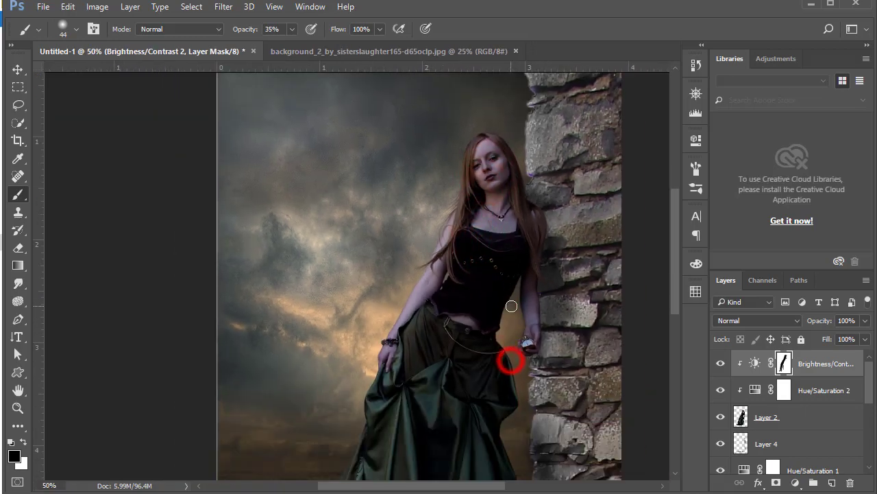
{"action": "left_click", "coordinate": [534, 314]}
{"action": "left_click", "coordinate": [533, 344]}
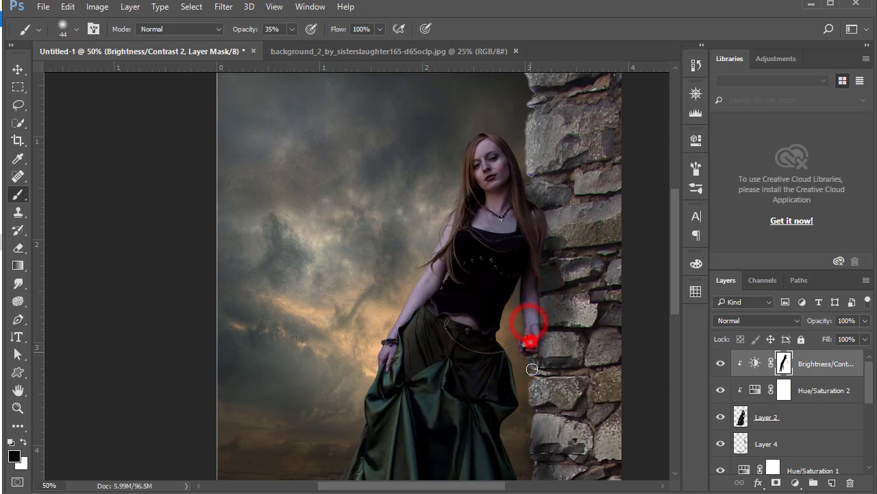
{"action": "left_click_drag", "start_coordinate": [509, 299], "coordinate": [501, 224]}
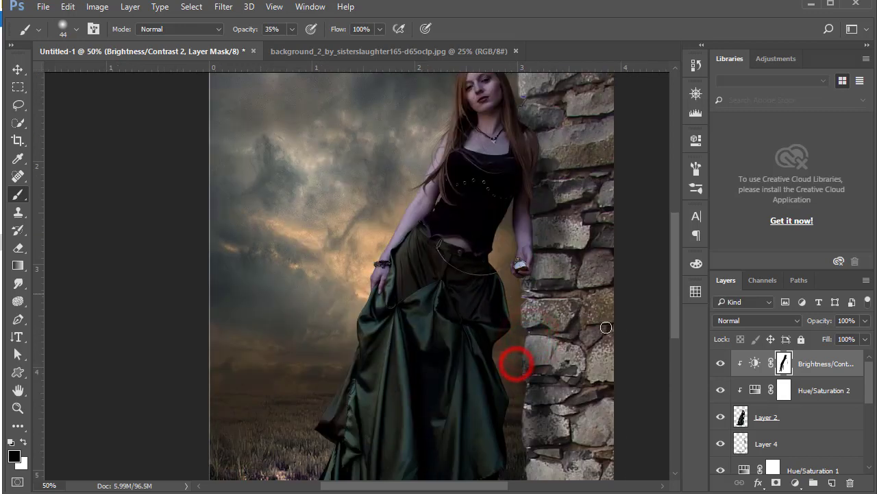
{"action": "left_click", "coordinate": [409, 258], "text": "alt"}
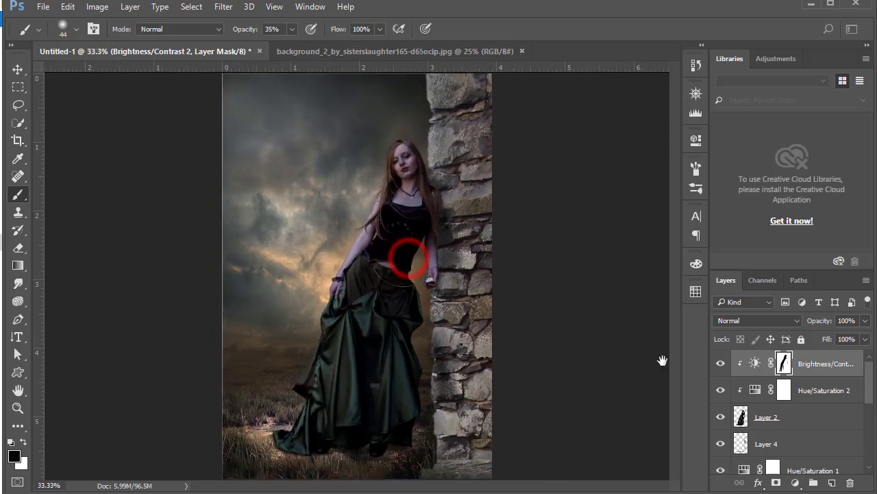
{"action": "left_click", "coordinate": [717, 366]}
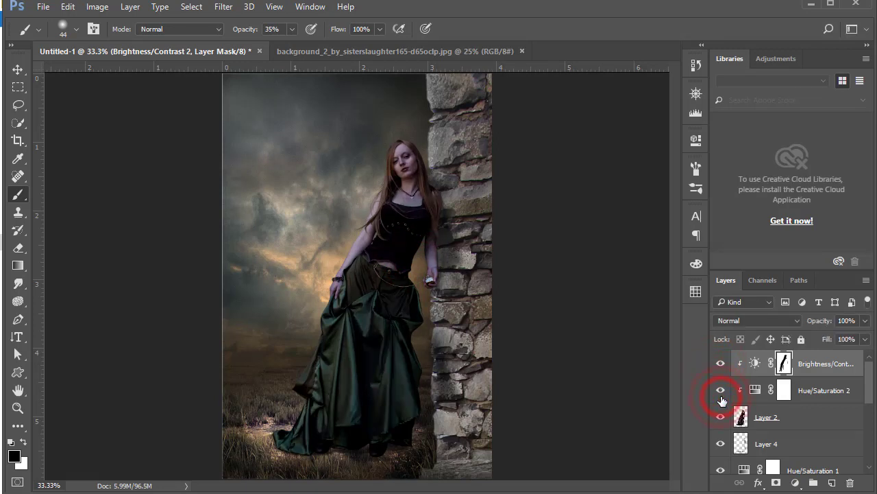
{"action": "left_click", "coordinate": [720, 364]}
{"action": "left_click_drag", "start_coordinate": [403, 165], "coordinate": [507, 347]}
{"action": "left_click_drag", "start_coordinate": [340, 261], "coordinate": [347, 278]}
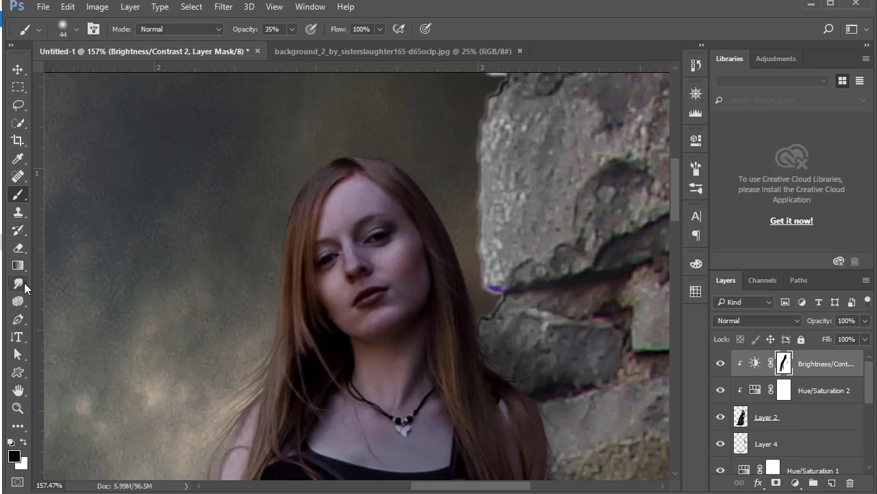
Add a new layer above Layer 2 and fill it with 50% gray
{"action": "left_click", "coordinate": [790, 422]}
{"action": "key", "text": "alt+bracketright"}
{"action": "key", "text": "alt+bracketright"}
{"action": "left_click", "coordinate": [807, 416]}
{"action": "left_click", "coordinate": [833, 483]}
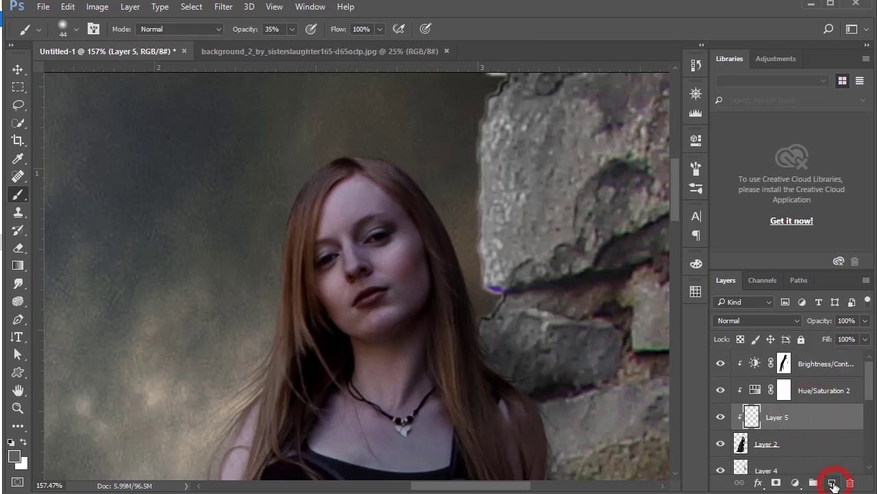
{"action": "left_click", "coordinate": [67, 7]}
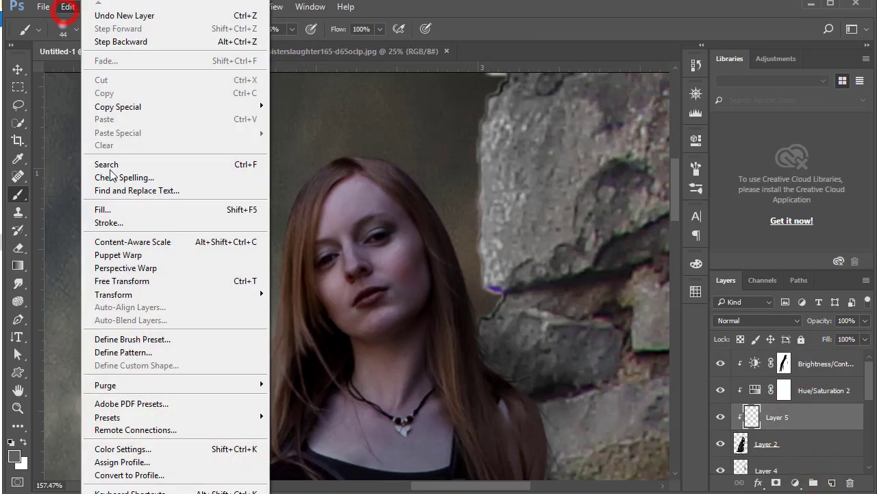
{"action": "left_click", "coordinate": [130, 209]}
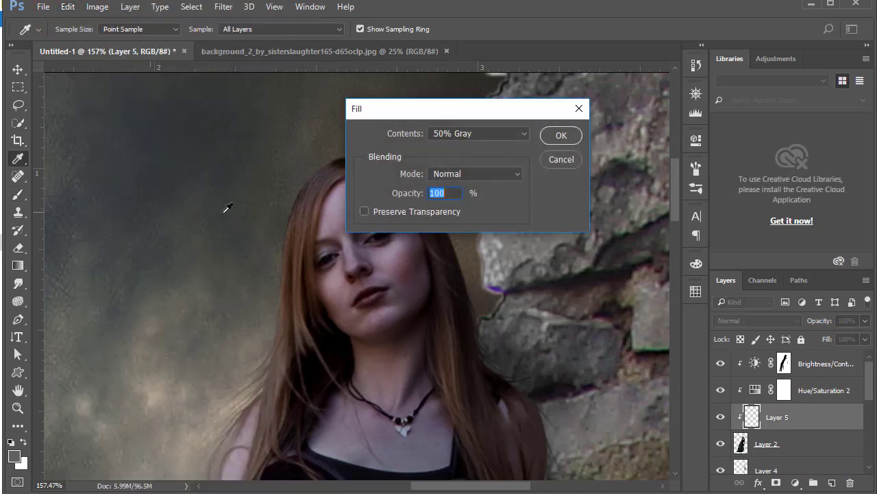
{"action": "left_click", "coordinate": [559, 137]}
Set the gray Layer 5's blend mode to Overlay
{"action": "key", "text": "b"}
{"action": "left_click_drag", "start_coordinate": [388, 290], "coordinate": [406, 253]}
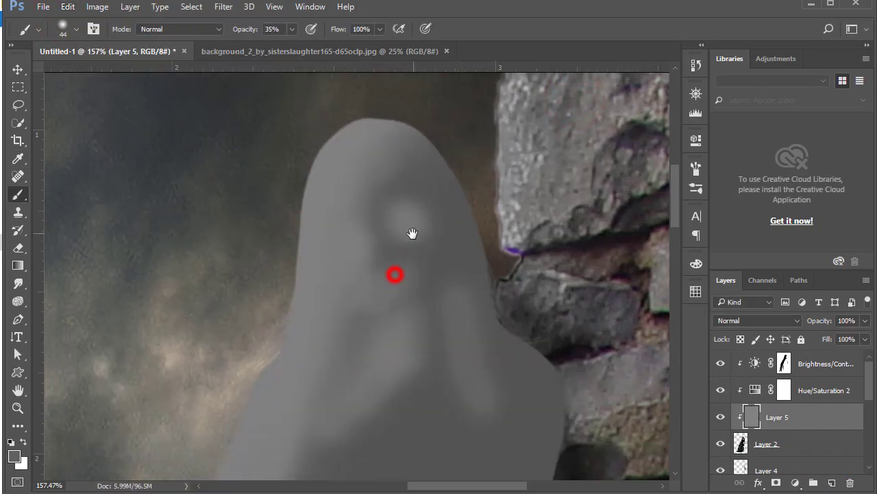
{"action": "left_click", "coordinate": [750, 320]}
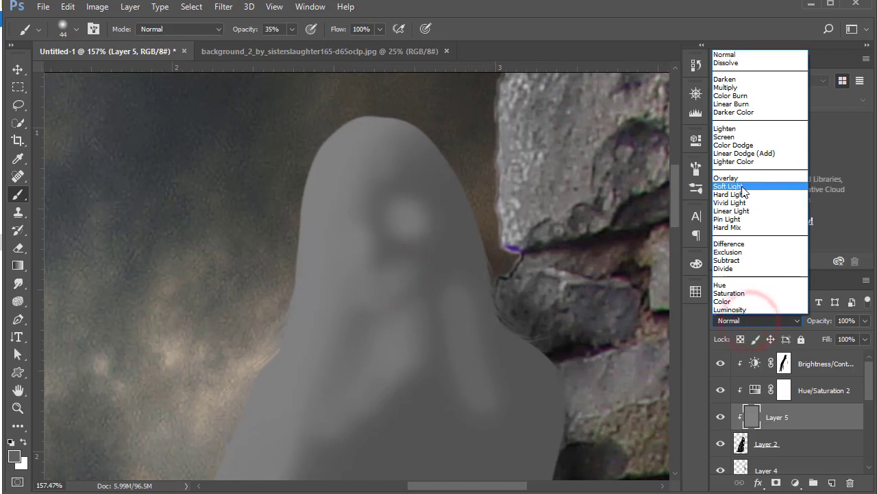
{"action": "left_click", "coordinate": [743, 177]}
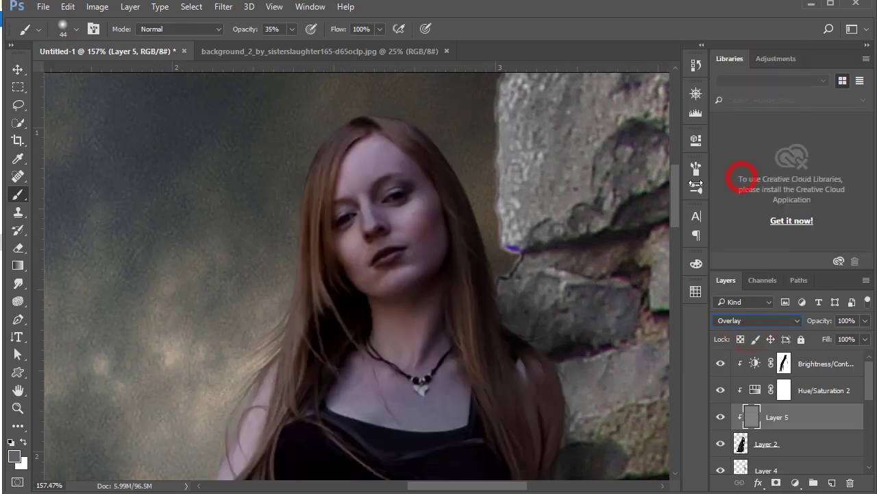
Switch to the Dodge Tool with Range set to Highlights
{"action": "left_click", "coordinate": [19, 285]}
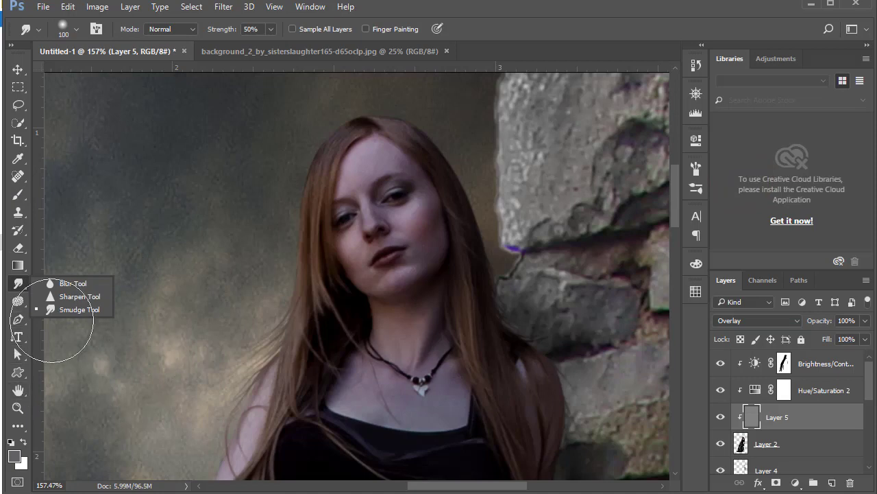
{"action": "left_click_drag", "start_coordinate": [16, 307], "coordinate": [81, 307]}
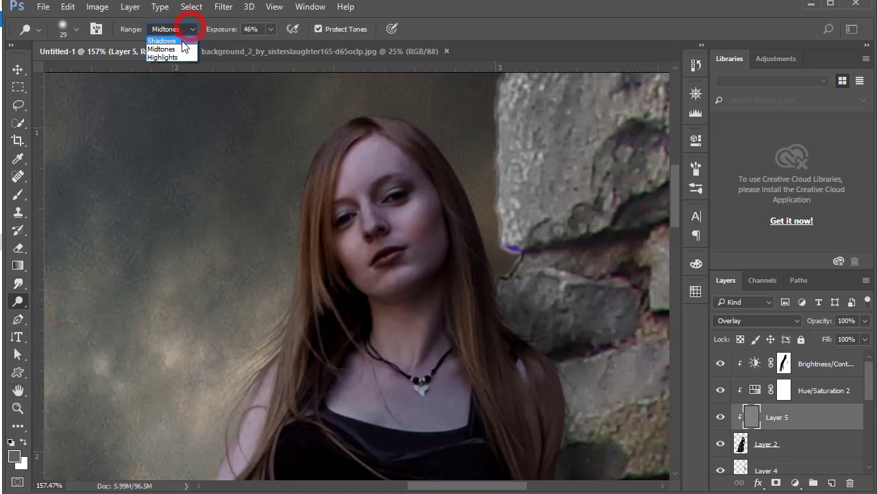
{"action": "left_click", "coordinate": [178, 58]}
{"action": "scroll", "coordinate": [333, 143], "scroll_direction": "up", "scroll_amount": 5}
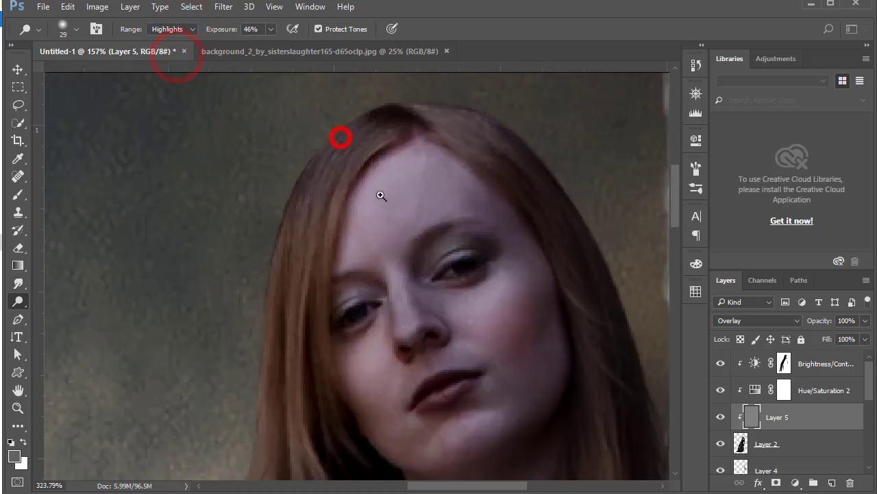
{"action": "left_click_drag", "start_coordinate": [345, 129], "coordinate": [345, 168]}
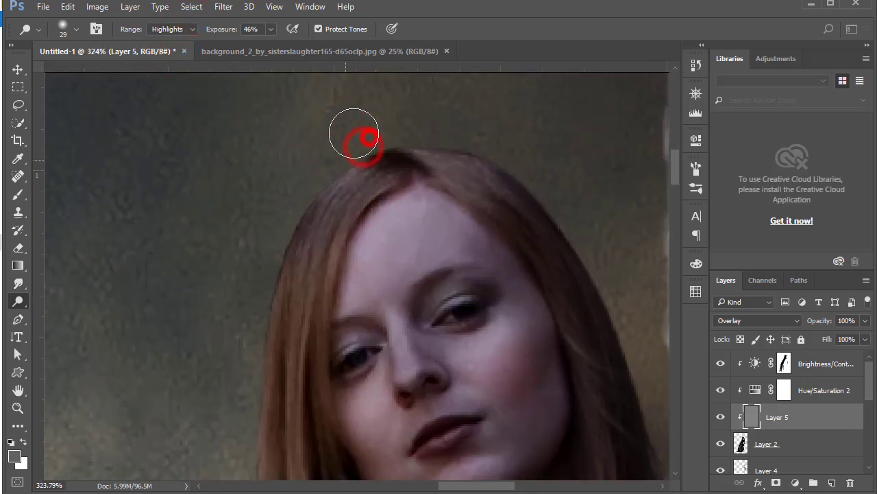
Dodge the left and top edges of the woman's hair
{"action": "left_click_drag", "start_coordinate": [299, 214], "coordinate": [254, 342]}
{"action": "left_click", "coordinate": [255, 325]}
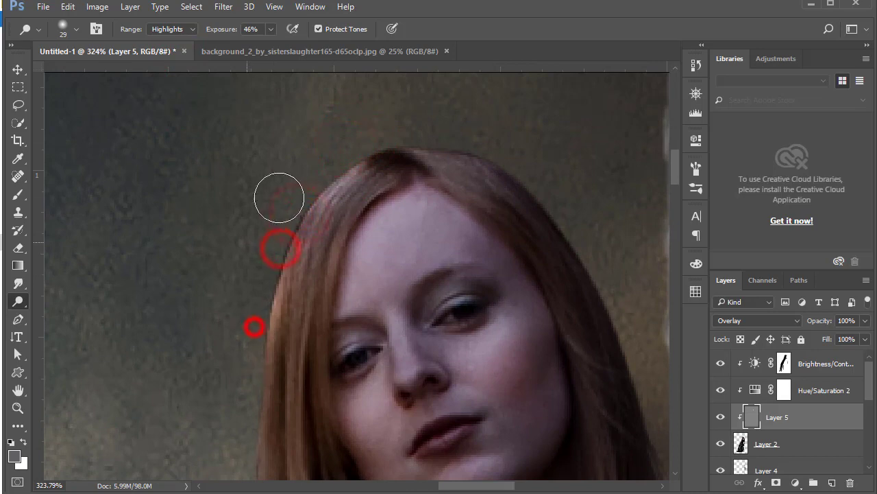
{"action": "left_click", "coordinate": [348, 157]}
{"action": "left_click", "coordinate": [439, 134]}
{"action": "left_click_drag", "start_coordinate": [240, 257], "coordinate": [257, 224]}
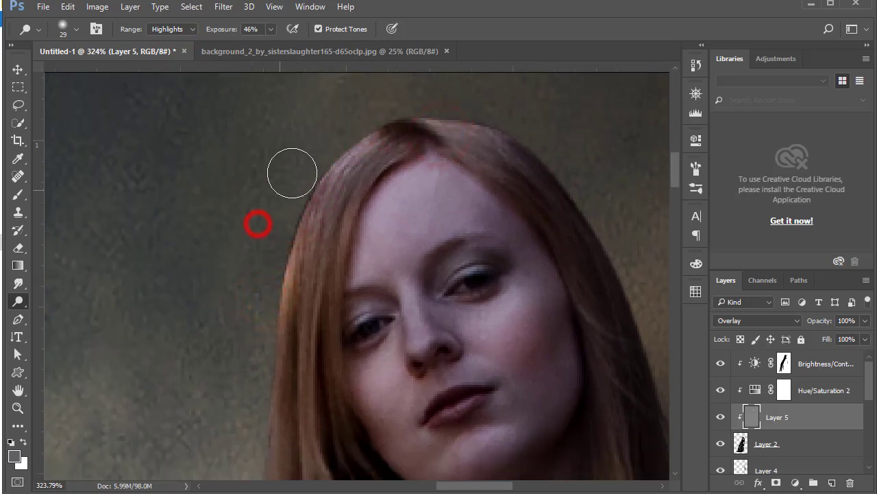
{"action": "left_click_drag", "start_coordinate": [280, 272], "coordinate": [213, 145]}
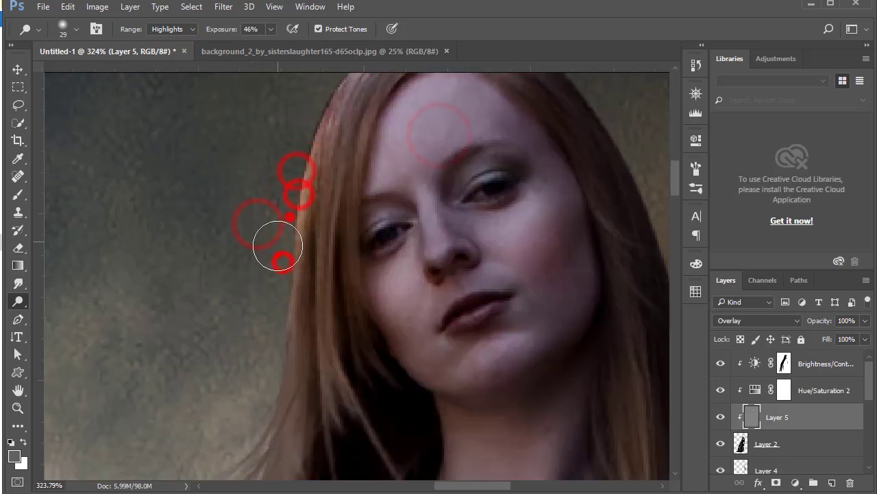
{"action": "left_click_drag", "start_coordinate": [287, 295], "coordinate": [297, 259]}
{"action": "left_click", "coordinate": [338, 230], "text": "alt"}
Enlarge the dodge brush to 70 px and brighten the top and left edge of the hair
{"action": "right_click", "coordinate": [333, 231]}
{"action": "left_click", "coordinate": [466, 223]}
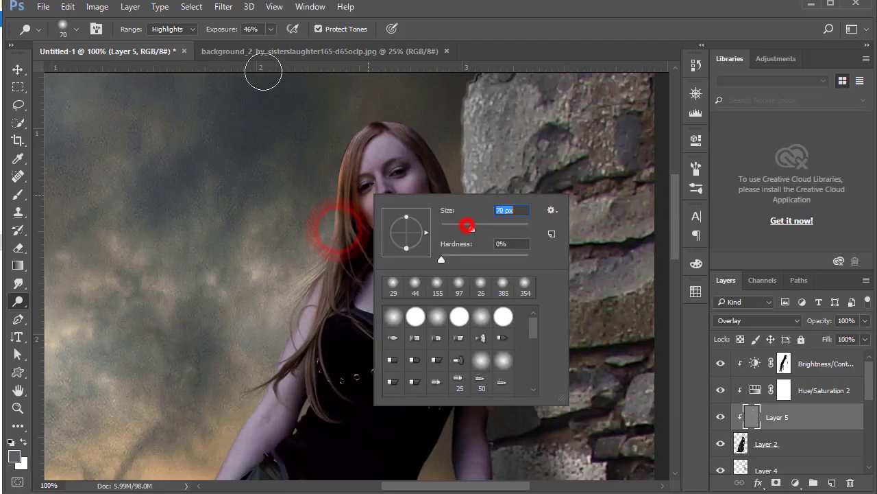
{"action": "left_click", "coordinate": [290, 112]}
{"action": "left_click", "coordinate": [349, 123]}
{"action": "left_click", "coordinate": [304, 243]}
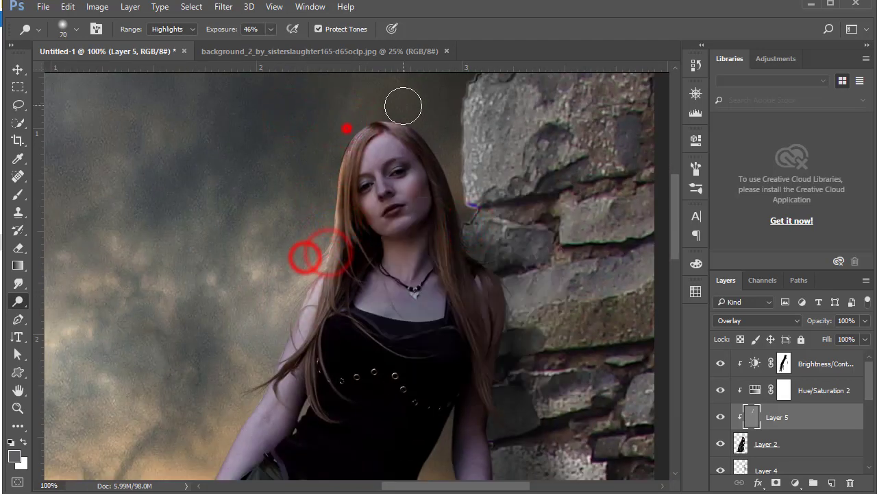
{"action": "left_click", "coordinate": [351, 115]}
{"action": "mouse_move", "coordinate": [354, 288]}
{"action": "left_mouse_down"}
{"action": "mouse_move", "coordinate": [370, 316]}
{"action": "mouse_move", "coordinate": [388, 237]}
{"action": "left_mouse_up"}
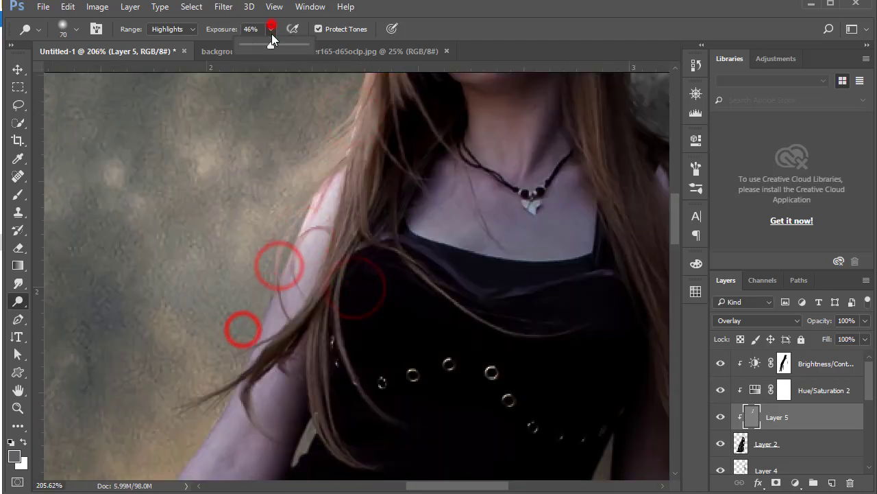
Lower dodge exposure to 22% and brighten the outer edges of the upper arm and forearm
{"action": "left_click_drag", "start_coordinate": [272, 29], "coordinate": [253, 42]}
{"action": "left_click_drag", "start_coordinate": [254, 284], "coordinate": [294, 219]}
{"action": "left_click_drag", "start_coordinate": [253, 301], "coordinate": [305, 216]}
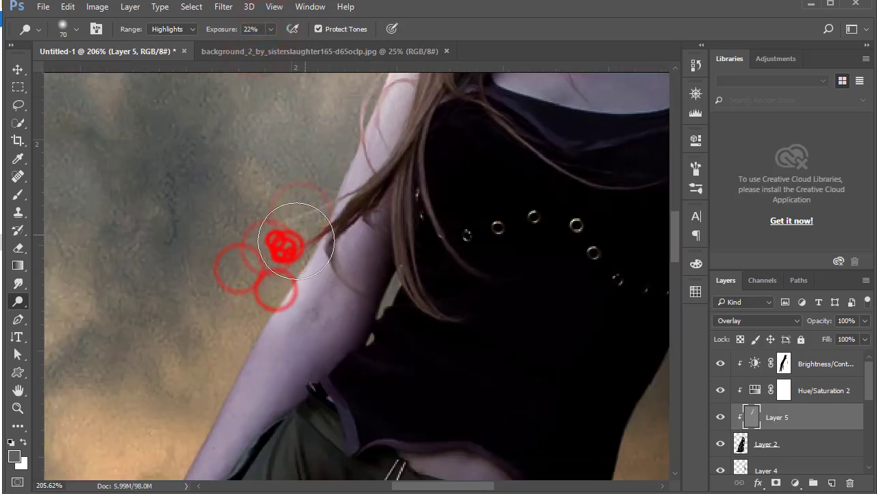
{"action": "left_click_drag", "start_coordinate": [257, 298], "coordinate": [281, 244]}
{"action": "mouse_move", "coordinate": [253, 315]}
{"action": "left_mouse_down"}
{"action": "mouse_move", "coordinate": [281, 246]}
{"action": "mouse_move", "coordinate": [271, 233]}
{"action": "left_mouse_up"}
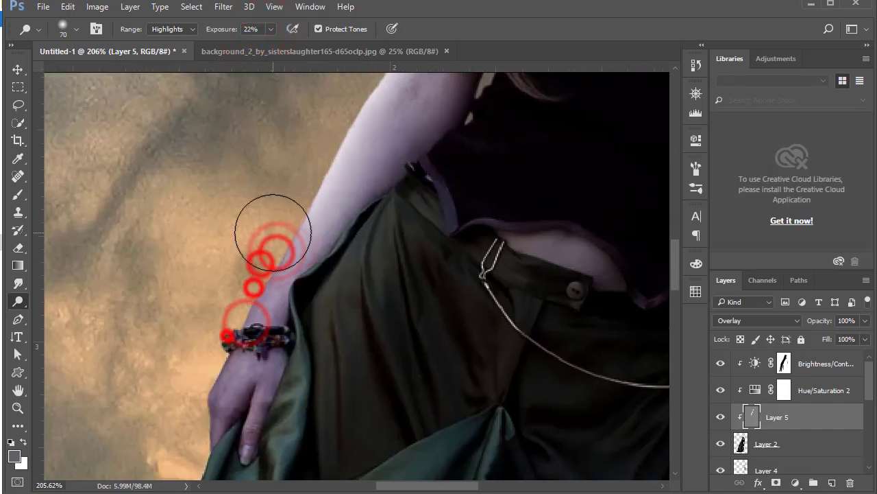
Brighten the skirt below the hand and the gown's left edge, then zoom out
{"action": "left_click_drag", "start_coordinate": [220, 344], "coordinate": [265, 255]}
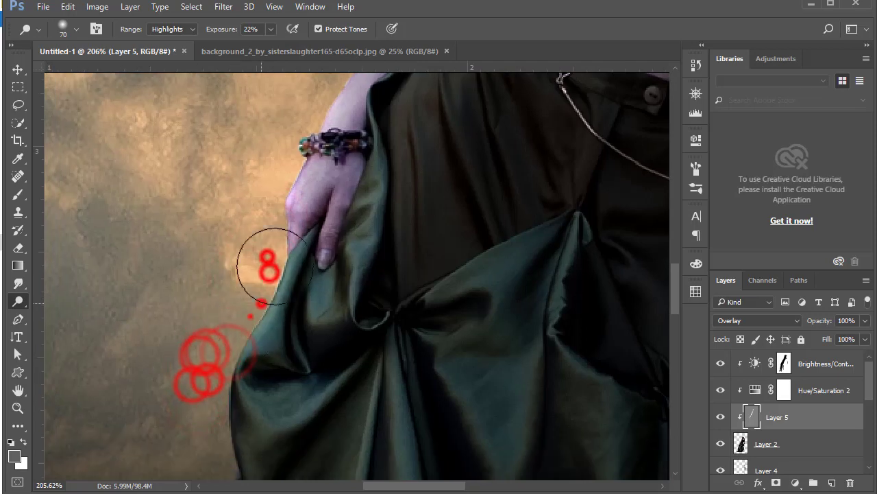
{"action": "left_click_drag", "start_coordinate": [254, 314], "coordinate": [255, 265]}
{"action": "mouse_move", "coordinate": [270, 343]}
{"action": "left_mouse_down"}
{"action": "mouse_move", "coordinate": [290, 251]}
{"action": "mouse_move", "coordinate": [326, 245]}
{"action": "left_mouse_up"}
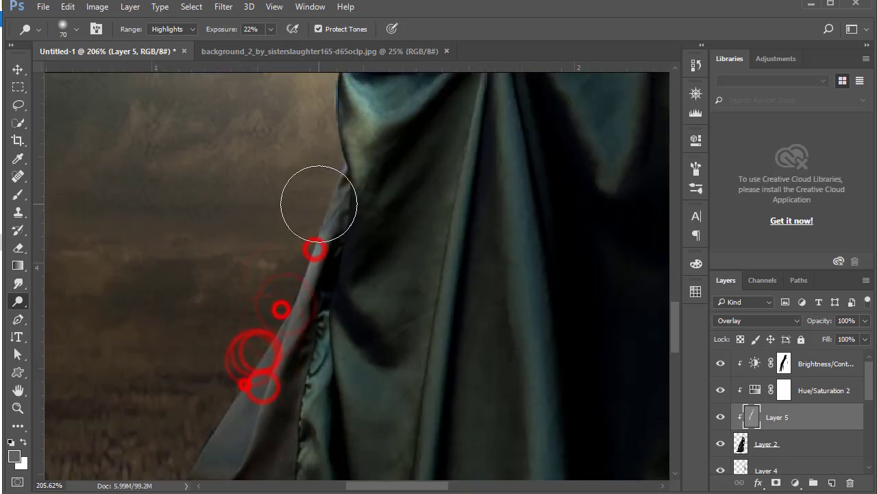
{"action": "left_click_drag", "start_coordinate": [245, 378], "coordinate": [303, 245]}
{"action": "left_click_drag", "start_coordinate": [229, 352], "coordinate": [298, 239]}
{"action": "left_click_drag", "start_coordinate": [295, 388], "coordinate": [356, 245]}
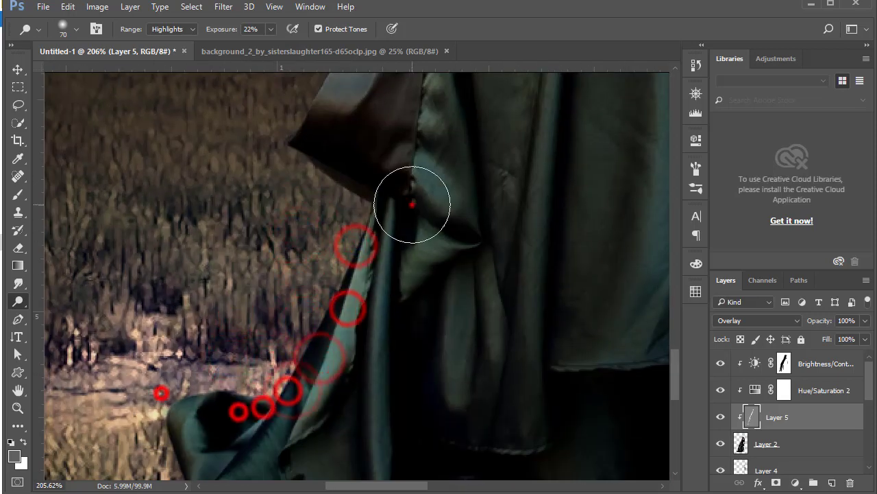
{"action": "left_click", "coordinate": [398, 202], "text": "alt"}
{"action": "left_click", "coordinate": [408, 219], "text": "alt"}
Brighten the outer edges of the woman's left and right arms
{"action": "left_click", "coordinate": [441, 205], "text": "alt"}
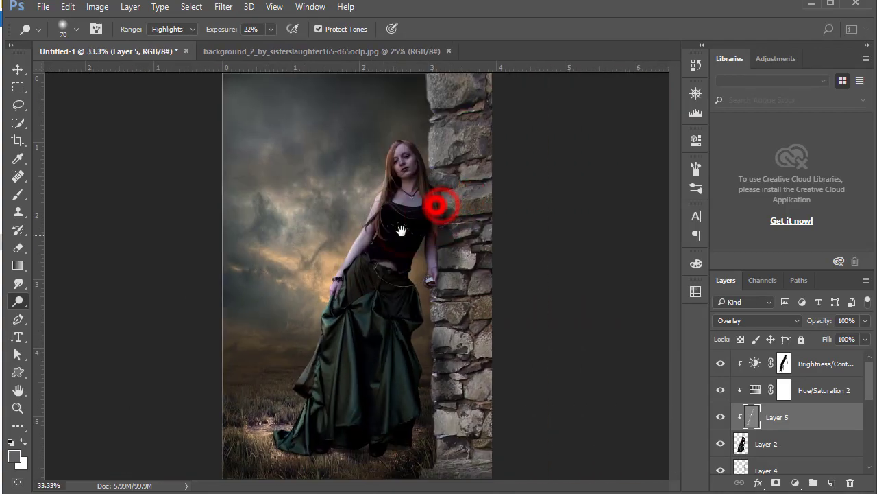
{"action": "left_click", "coordinate": [413, 147]}
{"action": "left_click", "coordinate": [370, 149]}
{"action": "left_click_drag", "start_coordinate": [290, 329], "coordinate": [329, 176]}
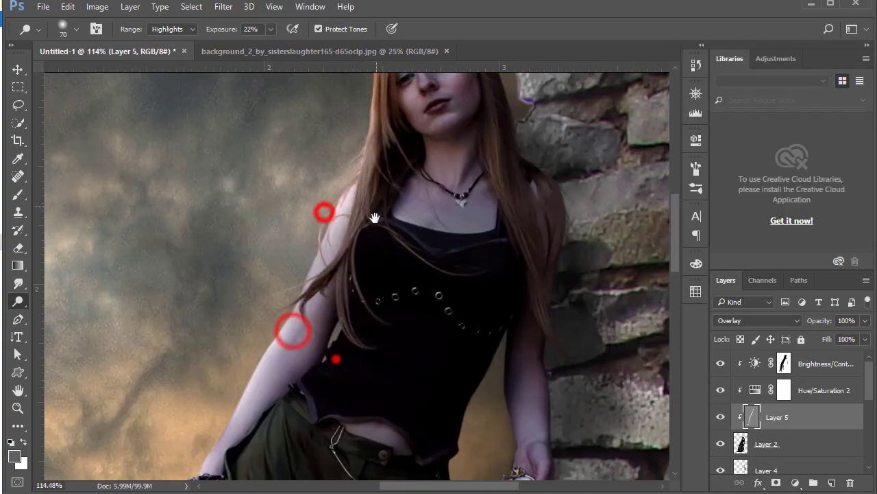
{"action": "left_click_drag", "start_coordinate": [335, 357], "coordinate": [375, 277]}
{"action": "left_click", "coordinate": [532, 304]}
{"action": "left_click", "coordinate": [549, 340]}
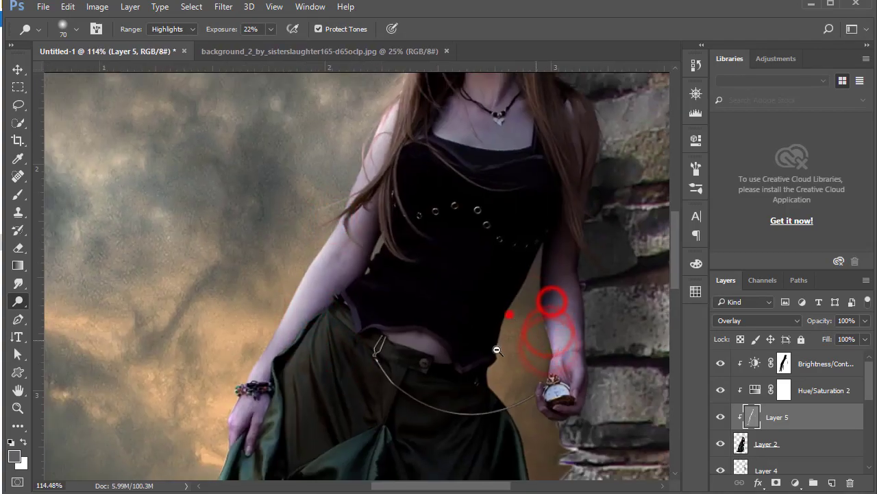
Shrink the dodge brush to 51 px and brighten the upper arm edge
{"action": "left_click", "coordinate": [510, 309], "text": "alt"}
{"action": "left_click", "coordinate": [464, 388], "text": "alt"}
{"action": "left_click", "coordinate": [464, 368]}
{"action": "right_click", "coordinate": [372, 251]}
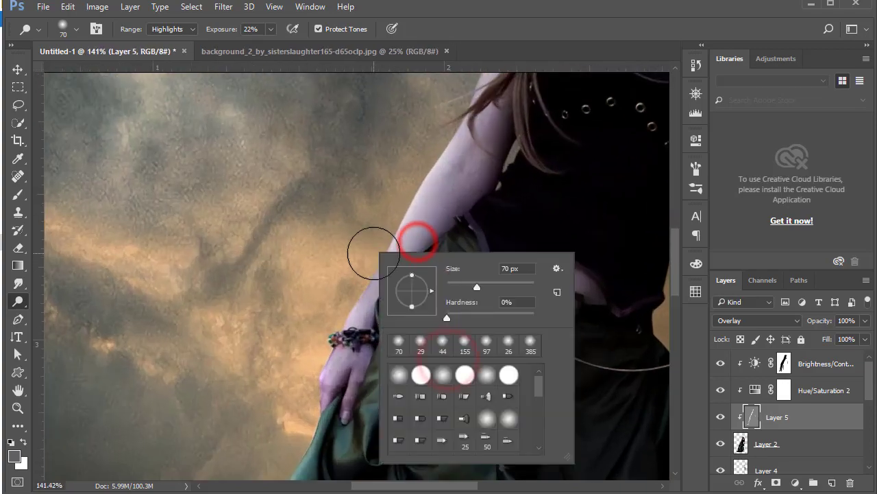
{"action": "left_click", "coordinate": [468, 284]}
{"action": "left_click", "coordinate": [366, 259]}
{"action": "left_click", "coordinate": [360, 278]}
Dodge the arm edge beside the bodice, plus the face, neck and hair highlights
{"action": "mouse_move", "coordinate": [310, 405]}
{"action": "left_mouse_down"}
{"action": "mouse_move", "coordinate": [321, 358]}
{"action": "mouse_move", "coordinate": [349, 308]}
{"action": "left_mouse_up"}
{"action": "left_click_drag", "start_coordinate": [462, 177], "coordinate": [377, 358]}
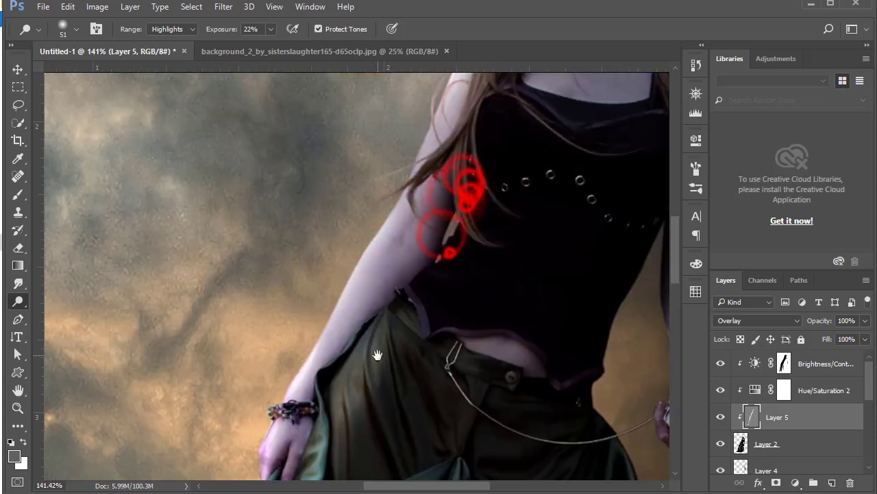
{"action": "left_click_drag", "start_coordinate": [455, 251], "coordinate": [460, 288]}
{"action": "mouse_move", "coordinate": [453, 158]}
{"action": "left_mouse_down"}
{"action": "mouse_move", "coordinate": [449, 257]}
{"action": "mouse_move", "coordinate": [486, 227]}
{"action": "left_mouse_up"}
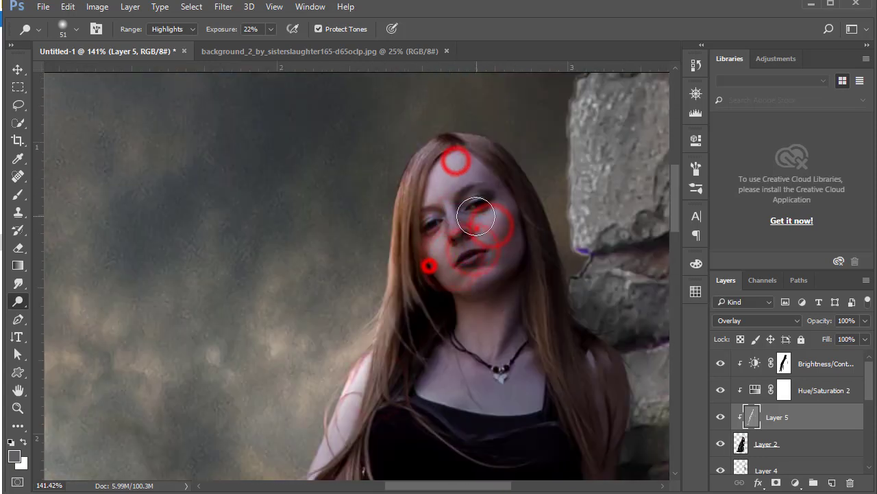
{"action": "left_click_drag", "start_coordinate": [451, 255], "coordinate": [471, 333]}
{"action": "left_click_drag", "start_coordinate": [545, 256], "coordinate": [551, 341]}
Brighten the waist and skirt folds, moving down to the lower skirt
{"action": "left_click_drag", "start_coordinate": [489, 128], "coordinate": [435, 94]}
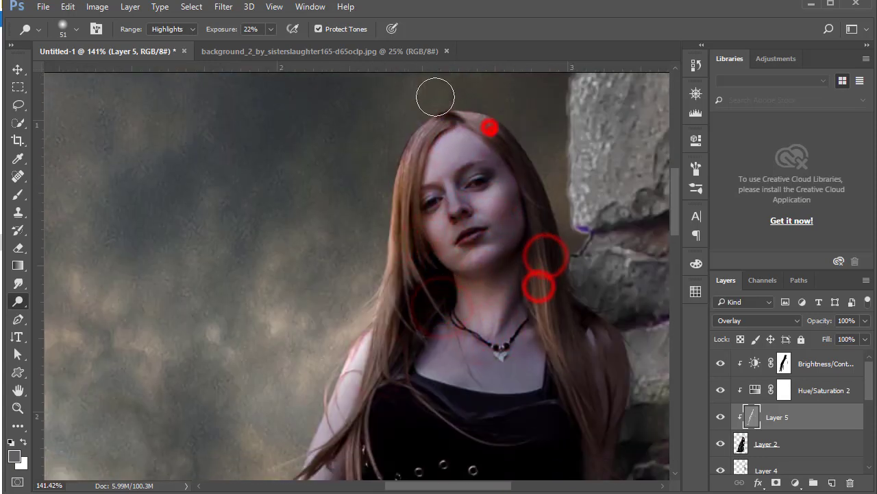
{"action": "left_click_drag", "start_coordinate": [413, 183], "coordinate": [405, 338]}
{"action": "mouse_move", "coordinate": [398, 279]}
{"action": "left_mouse_down"}
{"action": "mouse_move", "coordinate": [391, 264]}
{"action": "mouse_move", "coordinate": [327, 308]}
{"action": "left_mouse_up"}
{"action": "left_click_drag", "start_coordinate": [431, 160], "coordinate": [391, 222]}
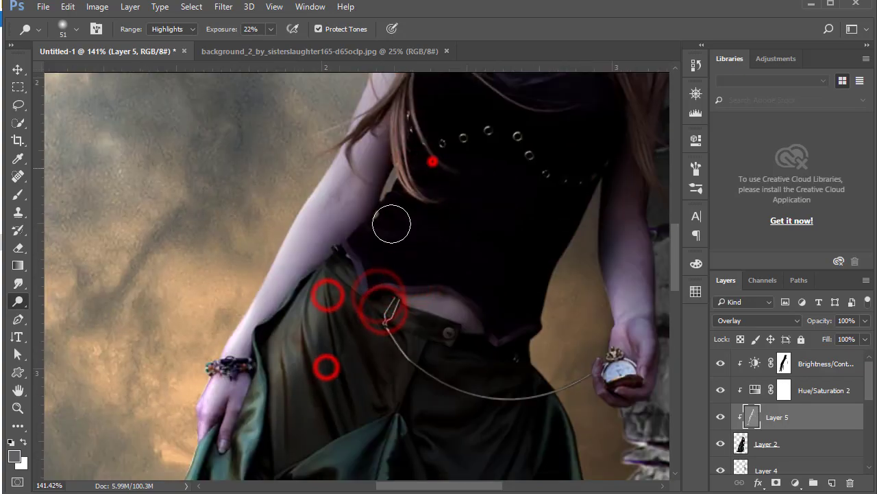
{"action": "left_click_drag", "start_coordinate": [362, 258], "coordinate": [304, 210]}
{"action": "left_click_drag", "start_coordinate": [299, 322], "coordinate": [335, 322]}
{"action": "left_click_drag", "start_coordinate": [434, 300], "coordinate": [436, 215]}
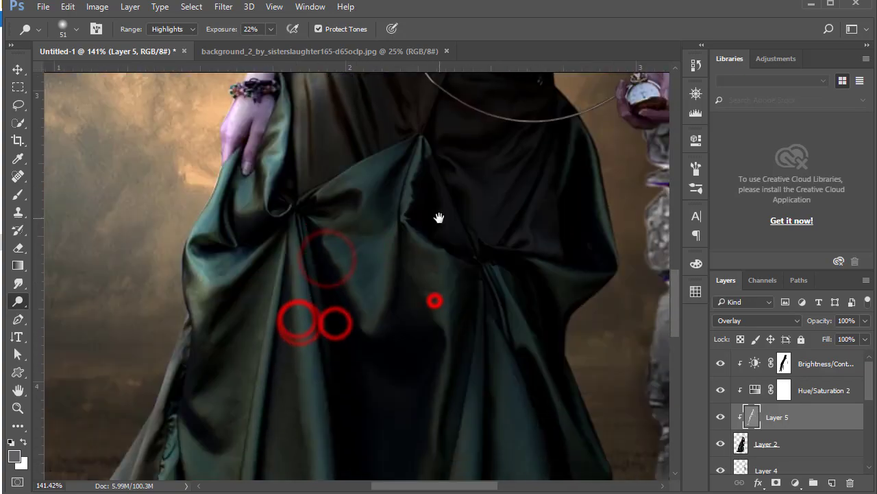
Brighten the skirt's left edge, fit the image, and compare with Layer 5 toggled
{"action": "left_click_drag", "start_coordinate": [280, 344], "coordinate": [280, 362]}
{"action": "left_click_drag", "start_coordinate": [219, 231], "coordinate": [202, 260]}
{"action": "left_click_drag", "start_coordinate": [251, 290], "coordinate": [233, 273]}
{"action": "key", "text": "ctrl+0"}
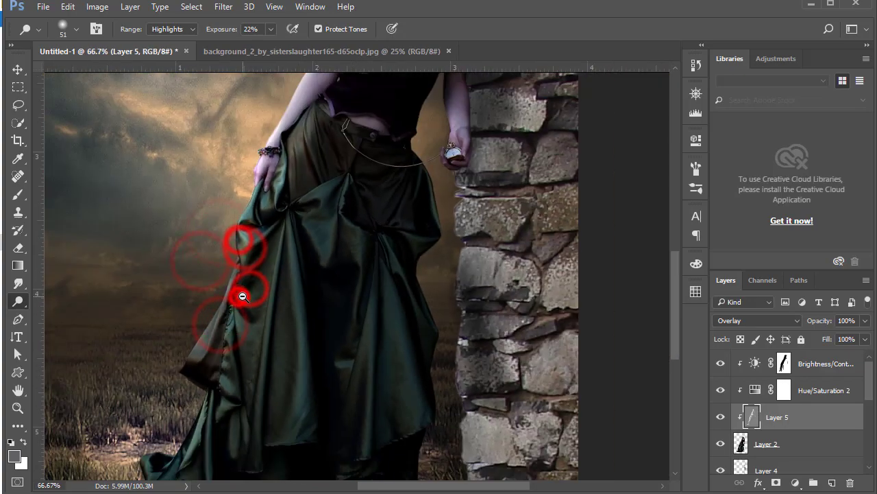
{"action": "double_click", "coordinate": [721, 421]}
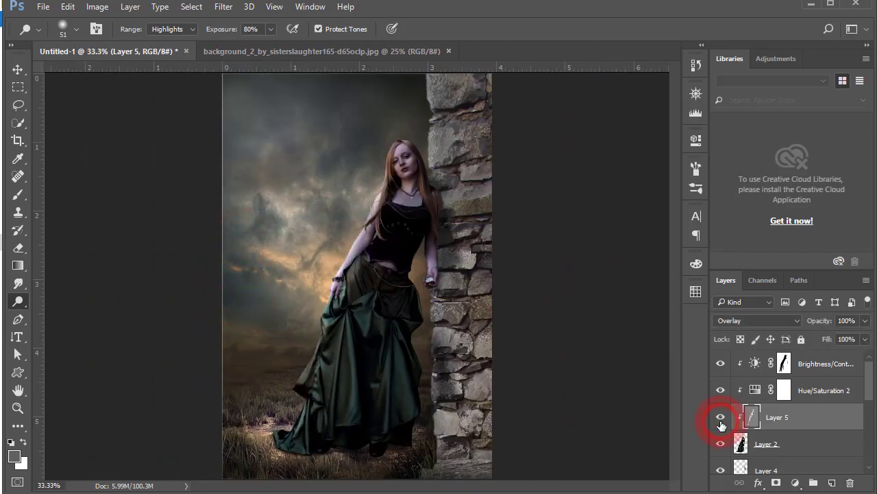
Add a Brightness/Contrast adjustment clipped to Layer 1 with brightness lowered to -43
{"action": "scroll", "coordinate": [789, 411], "scroll_direction": "down", "scroll_amount": 4}
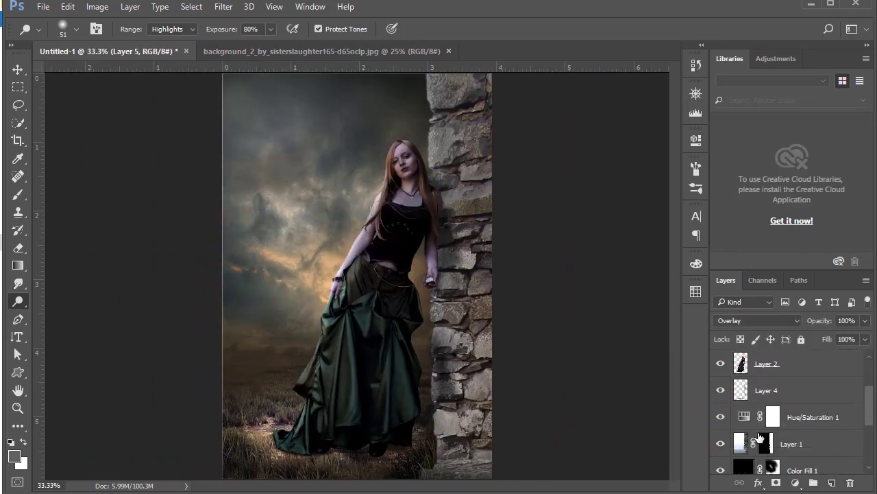
{"action": "left_click", "coordinate": [794, 420]}
{"action": "left_click", "coordinate": [796, 482]}
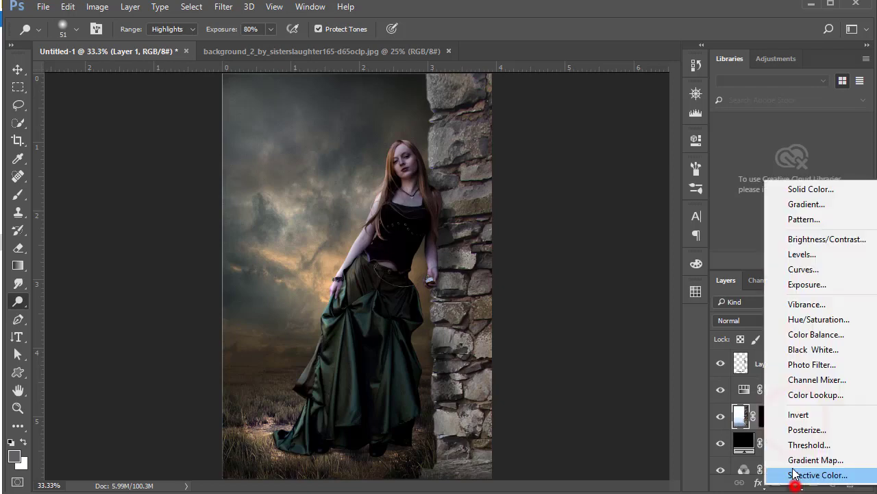
{"action": "left_click", "coordinate": [821, 240]}
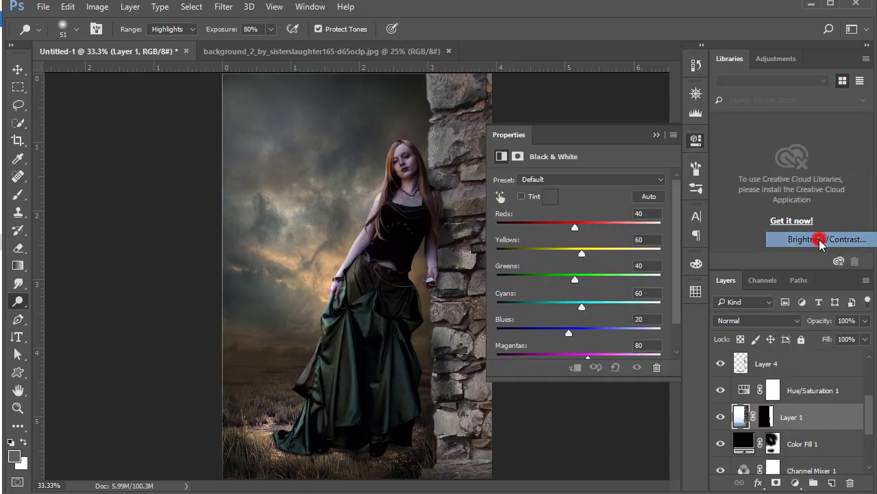
{"action": "right_click", "coordinate": [795, 419]}
{"action": "left_click", "coordinate": [590, 312]}
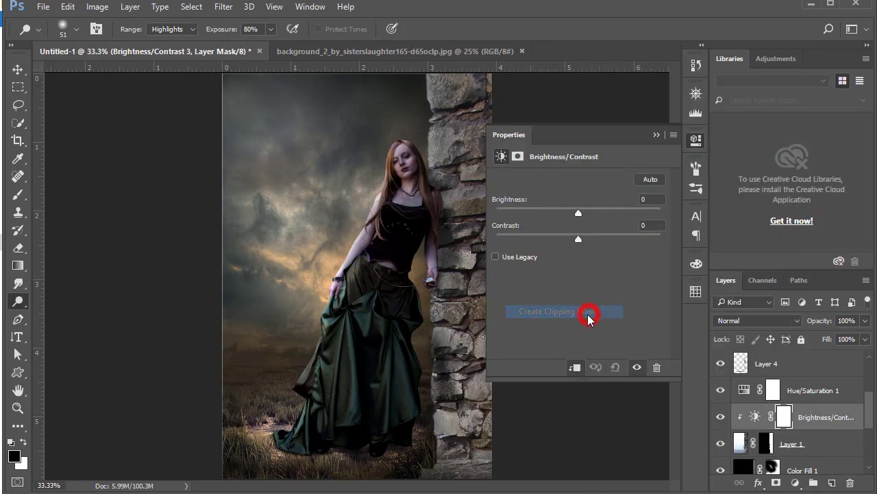
{"action": "left_click_drag", "start_coordinate": [577, 212], "coordinate": [559, 215]}
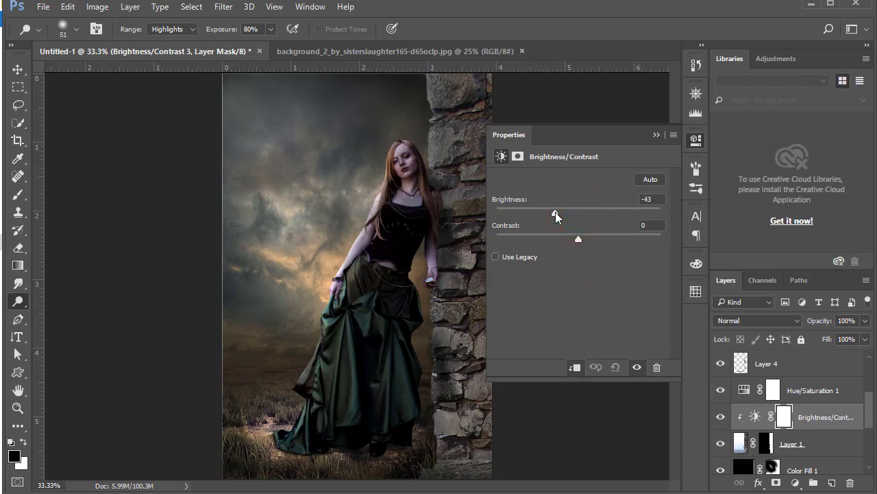
{"action": "left_click", "coordinate": [653, 136]}
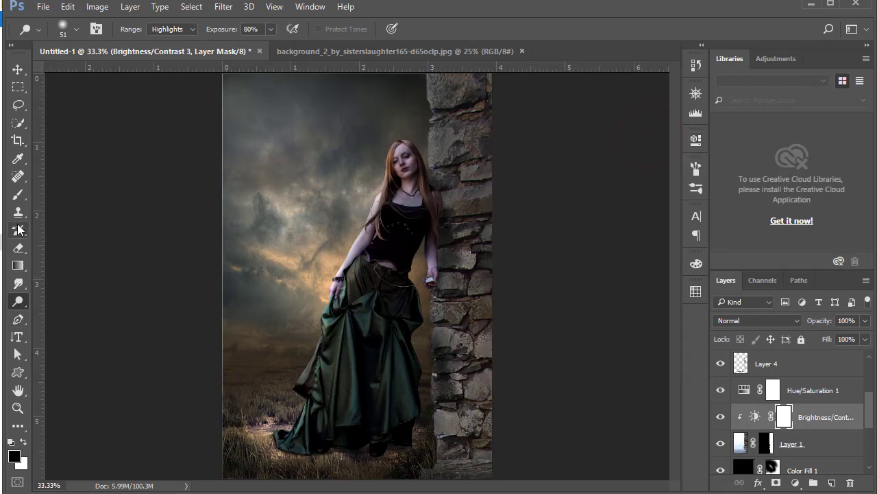
With a soft brush, paint out the darkening along the wall's left edge
{"action": "left_click", "coordinate": [17, 195]}
{"action": "right_click", "coordinate": [496, 234]}
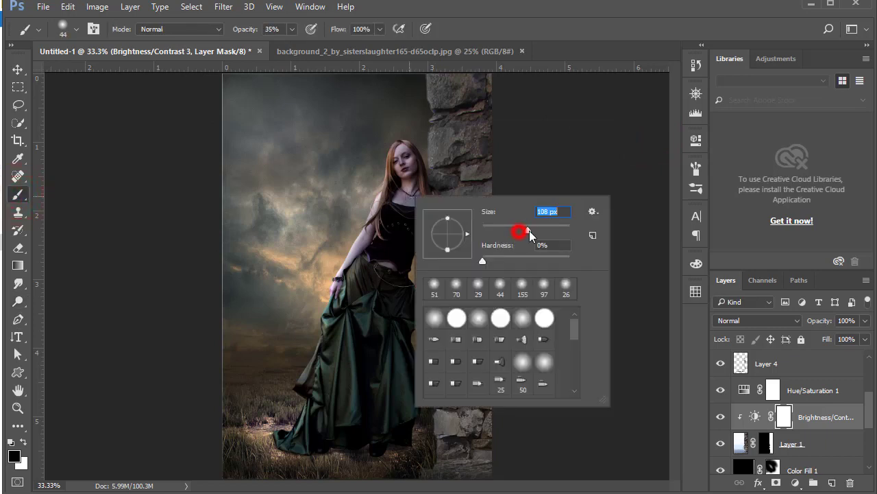
{"action": "left_click", "coordinate": [427, 81]}
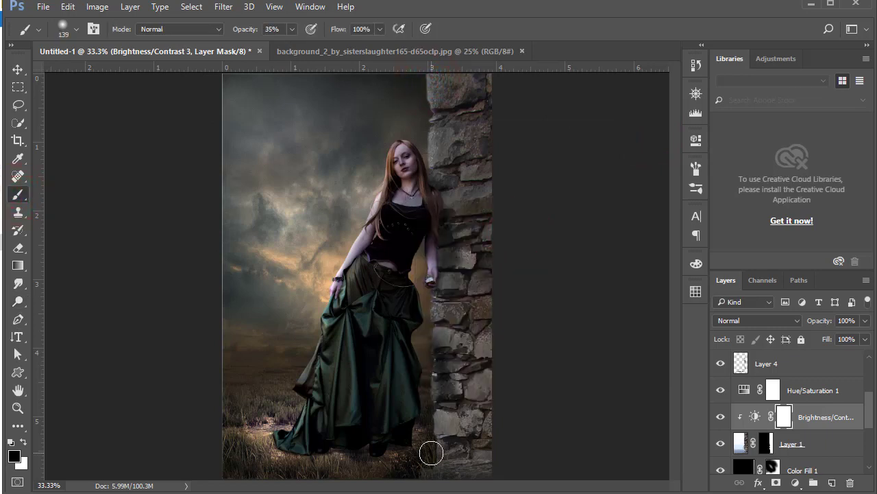
{"action": "left_click_drag", "start_coordinate": [431, 454], "coordinate": [411, 69]}
Paint out the darkening on the wall edge, its top, the dress, corset and waist
{"action": "right_click", "coordinate": [440, 107]}
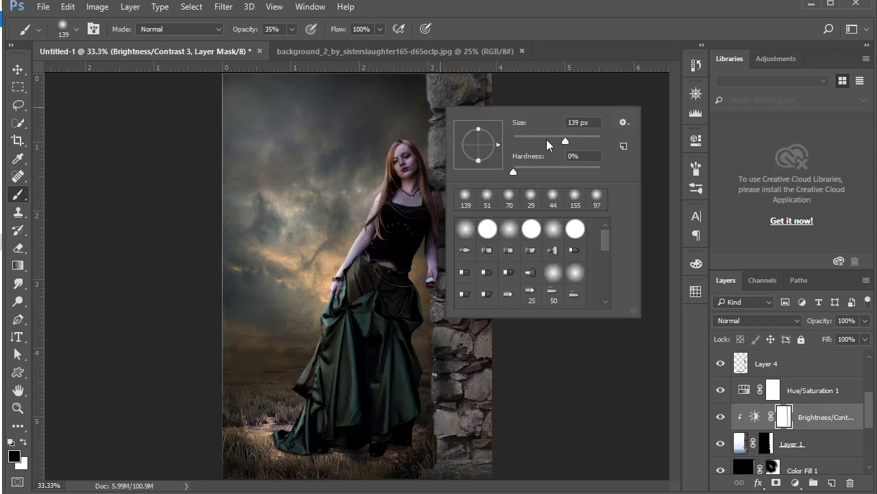
{"action": "left_click", "coordinate": [432, 86]}
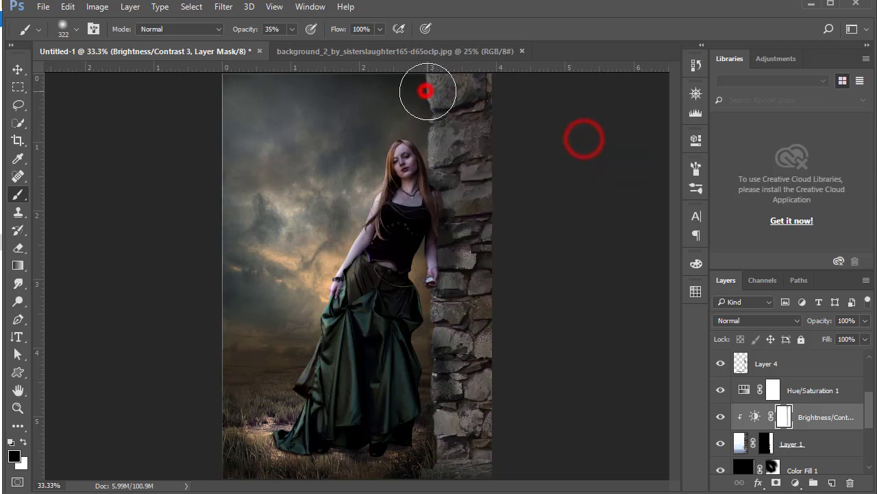
{"action": "left_click_drag", "start_coordinate": [434, 171], "coordinate": [404, 376]}
{"action": "left_click", "coordinate": [402, 383]}
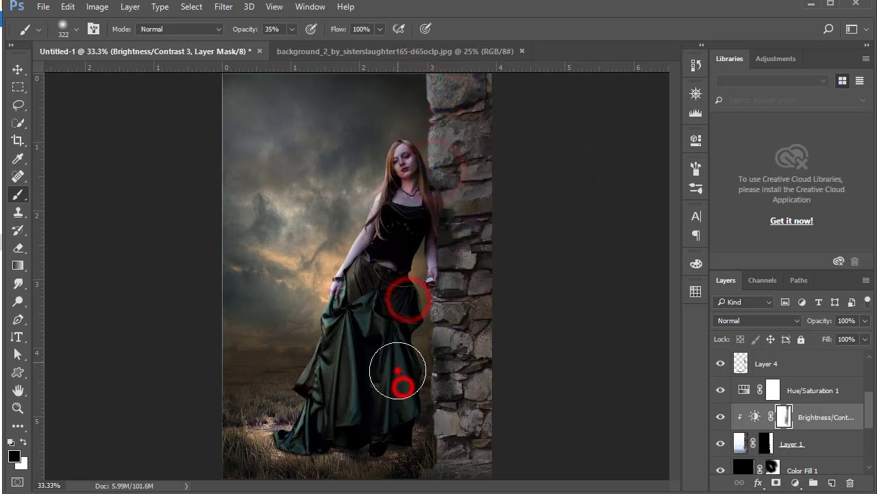
{"action": "left_click", "coordinate": [414, 102]}
{"action": "left_click", "coordinate": [404, 235]}
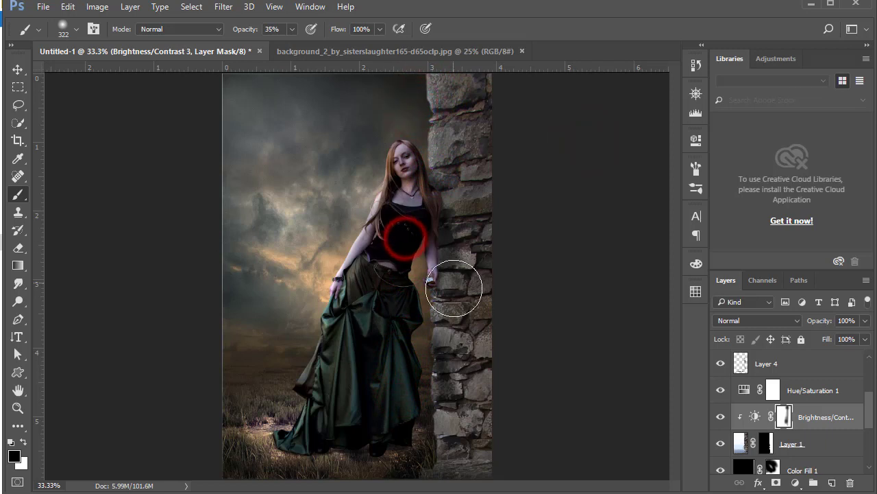
{"action": "left_click", "coordinate": [424, 323]}
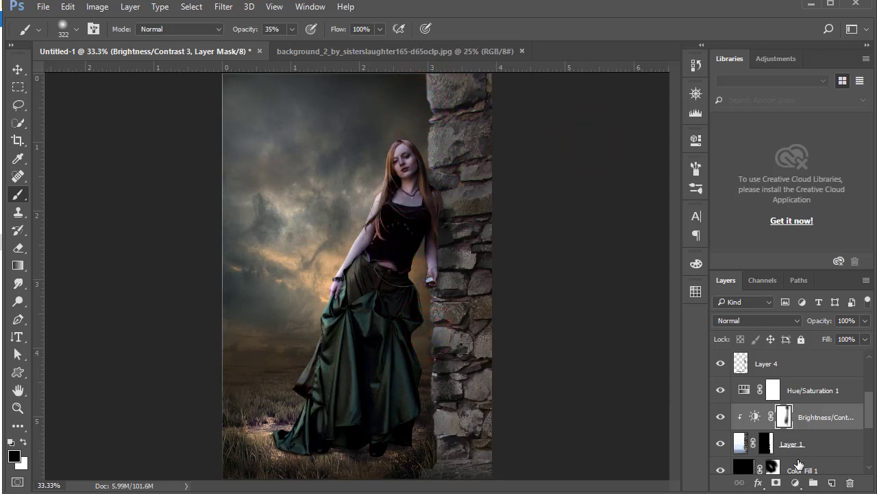
{"action": "scroll", "coordinate": [792, 446], "scroll_direction": "up", "scroll_amount": 1}
{"action": "scroll", "coordinate": [791, 442], "scroll_direction": "up", "scroll_amount": 1}
{"action": "scroll", "coordinate": [790, 440], "scroll_direction": "up", "scroll_amount": 1}
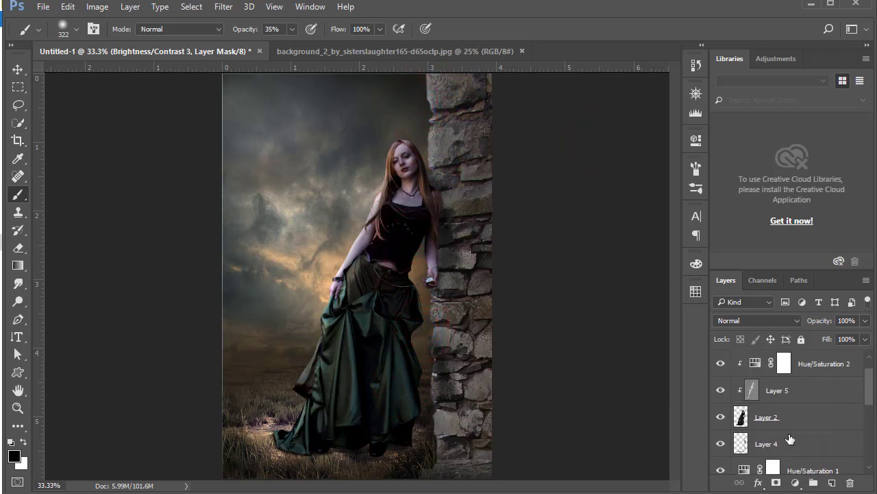
{"action": "scroll", "coordinate": [788, 437], "scroll_direction": "up", "scroll_amount": 1}
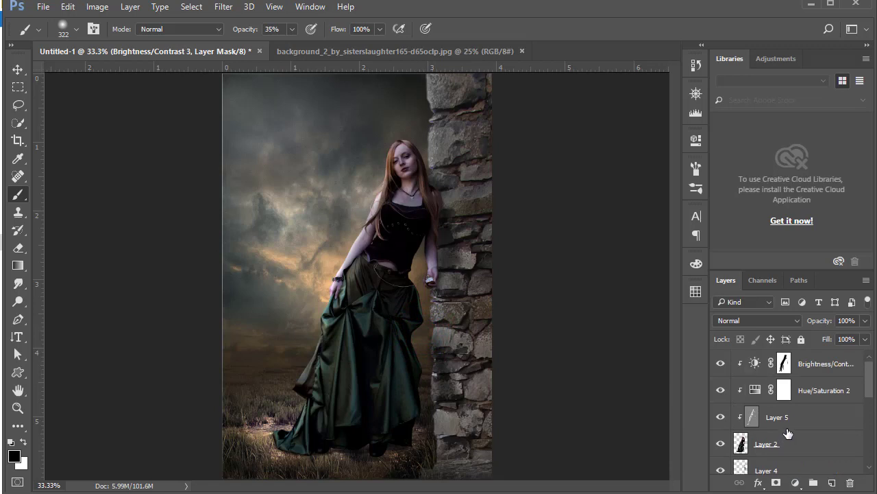
{"action": "left_click", "coordinate": [790, 446]}
{"action": "left_click", "coordinate": [381, 131]}
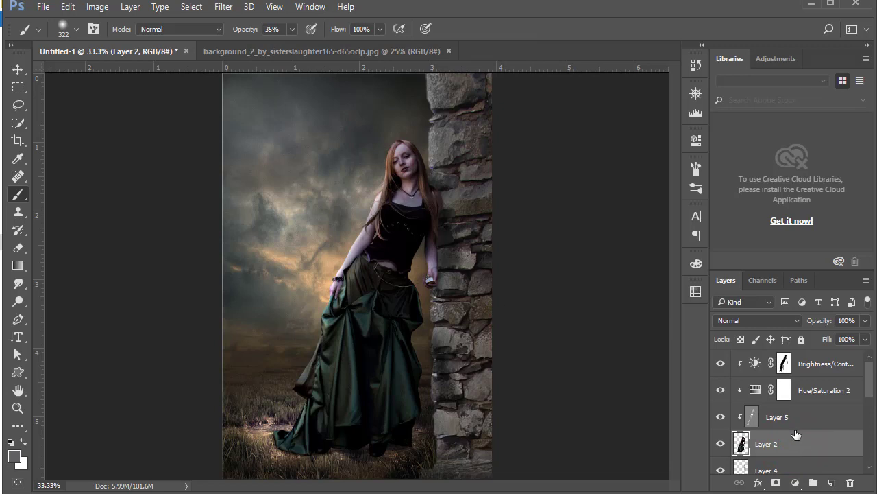
{"action": "left_click", "coordinate": [783, 364]}
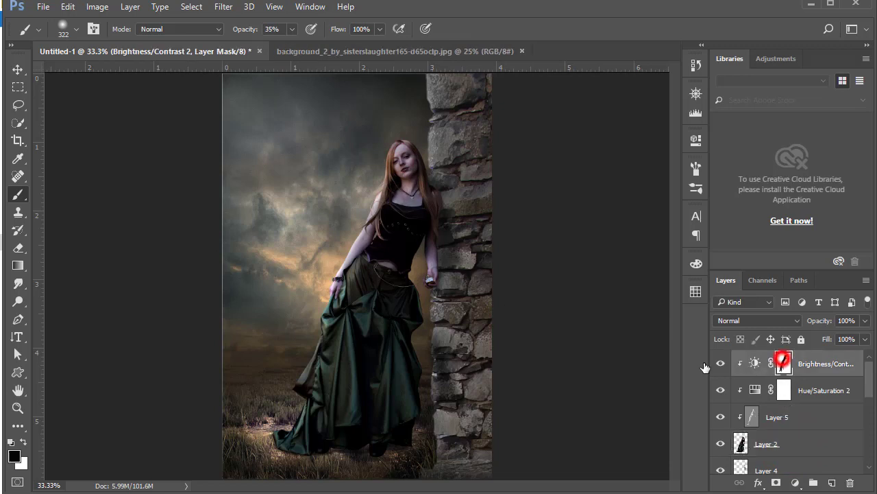
{"action": "left_click", "coordinate": [377, 141]}
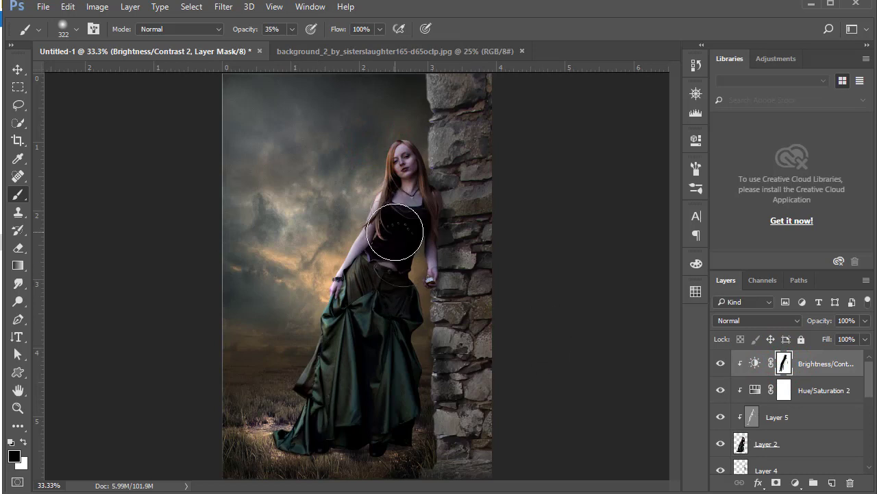
{"action": "left_click_drag", "start_coordinate": [409, 208], "coordinate": [413, 199]}
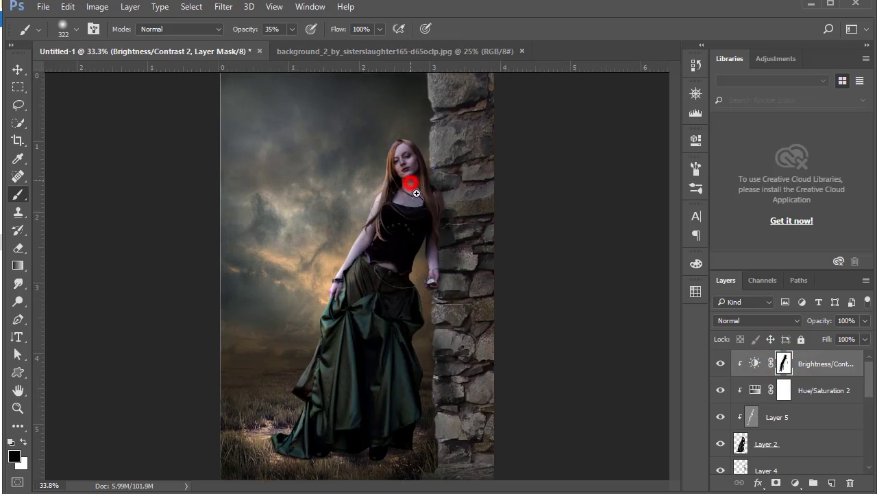
{"action": "scroll", "coordinate": [796, 422], "scroll_direction": "down", "scroll_amount": 3}
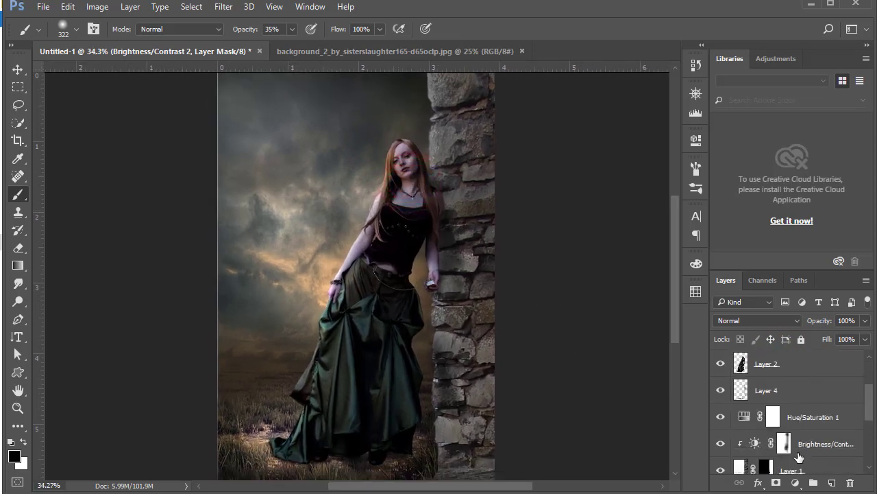
{"action": "scroll", "coordinate": [797, 449], "scroll_direction": "down", "scroll_amount": 2}
Add a new Multiply-blended layer above Layer 1
{"action": "left_click", "coordinate": [814, 414]}
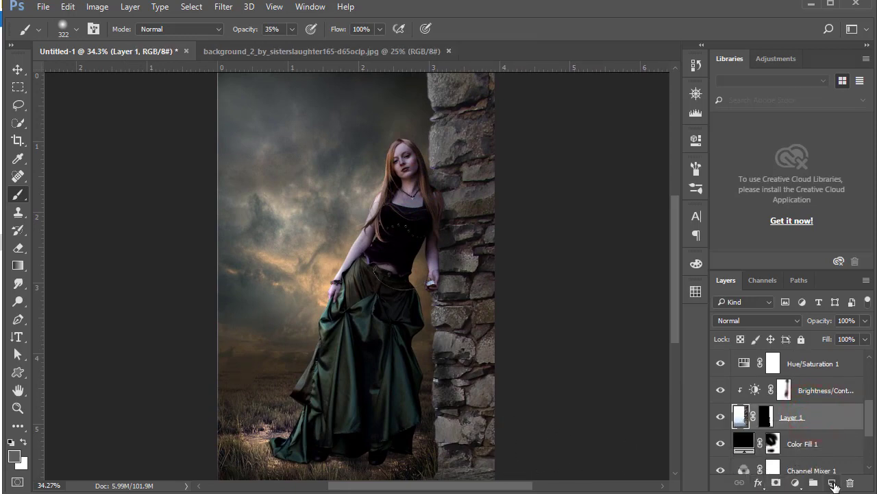
{"action": "left_click", "coordinate": [831, 483]}
{"action": "left_click", "coordinate": [731, 321]}
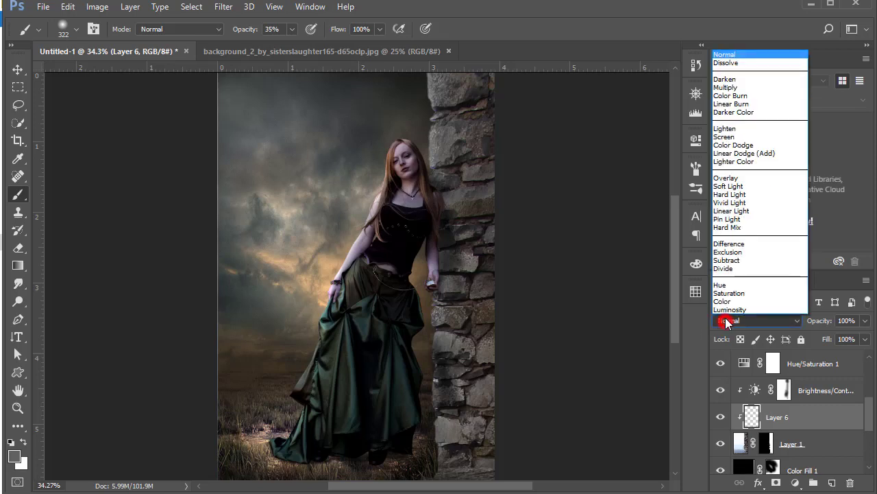
{"action": "left_click", "coordinate": [736, 88]}
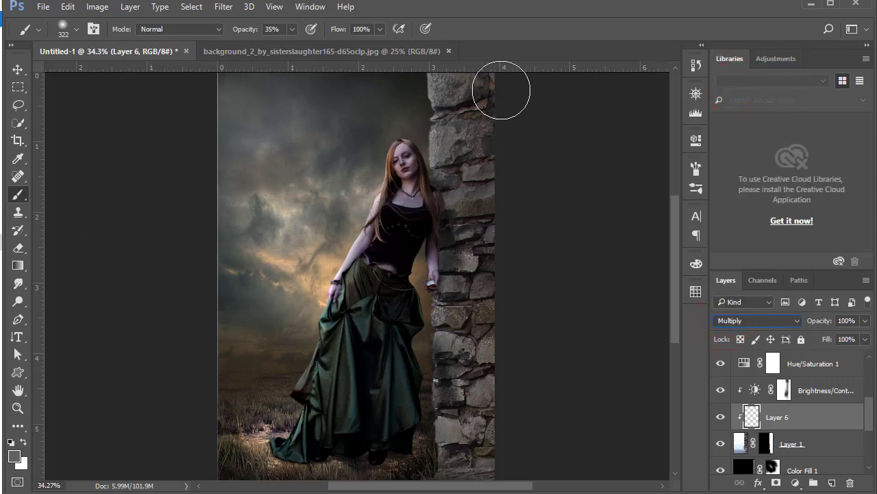
Paint shadow down the wall's right edge and across the wall bottom and ground
{"action": "left_click_drag", "start_coordinate": [501, 87], "coordinate": [500, 456]}
{"action": "left_click_drag", "start_coordinate": [505, 345], "coordinate": [501, 246]}
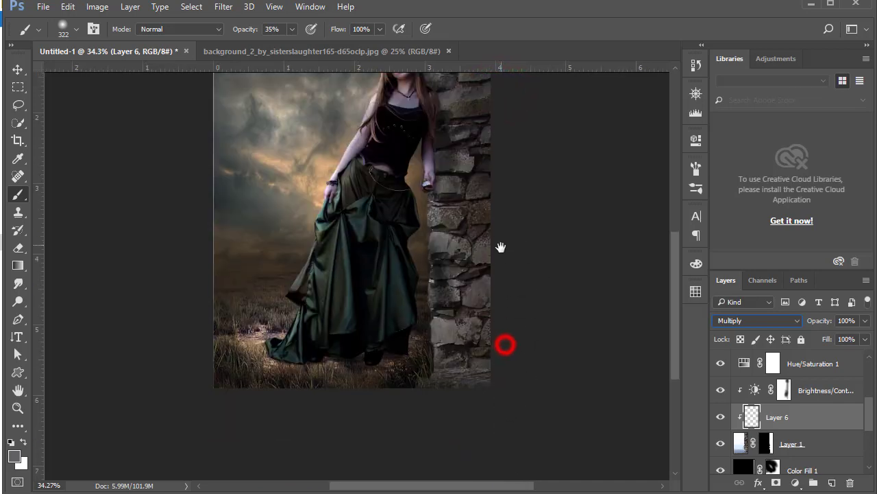
{"action": "left_click_drag", "start_coordinate": [494, 303], "coordinate": [395, 406]}
{"action": "left_click", "coordinate": [460, 372]}
{"action": "left_click", "coordinate": [364, 389]}
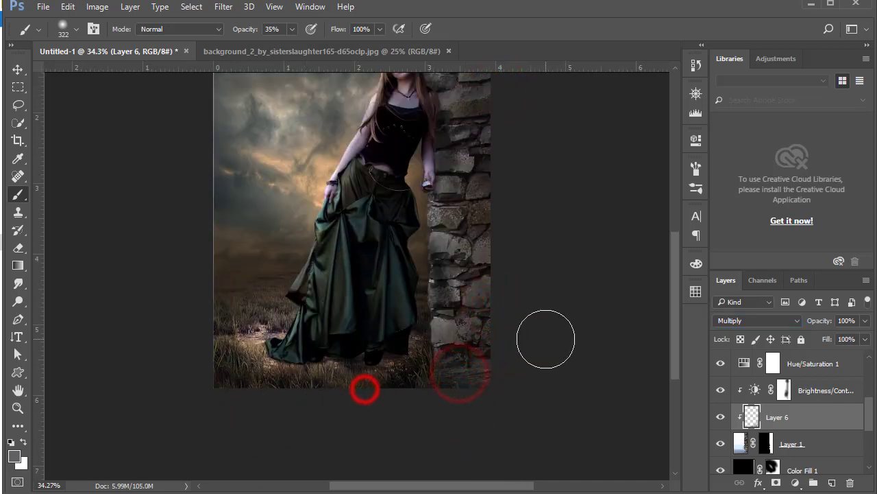
Darken the base of the stone wall with repeated brush dabs
{"action": "left_click", "coordinate": [435, 390]}
{"action": "left_click", "coordinate": [508, 347]}
{"action": "left_click", "coordinate": [427, 339]}
{"action": "left_click", "coordinate": [467, 305]}
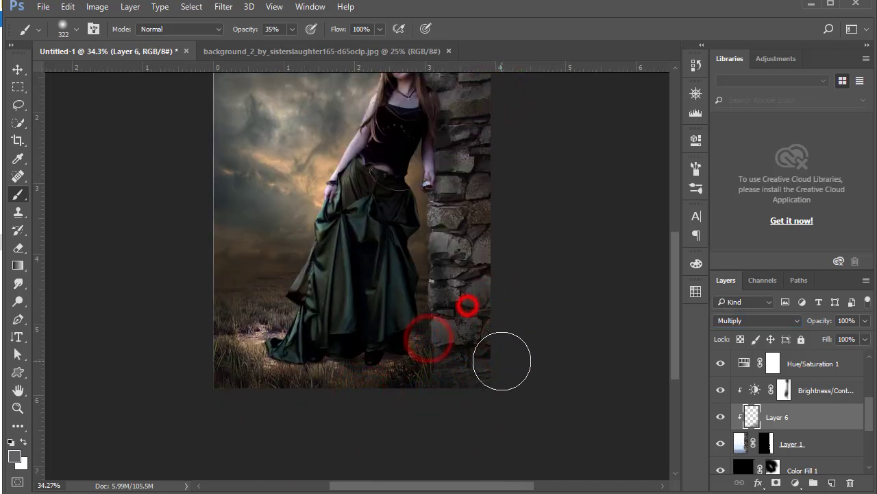
{"action": "left_click", "coordinate": [429, 404]}
{"action": "left_click", "coordinate": [378, 405]}
Shade the top and right edge of the stone wall
{"action": "left_click_drag", "start_coordinate": [460, 278], "coordinate": [445, 317]}
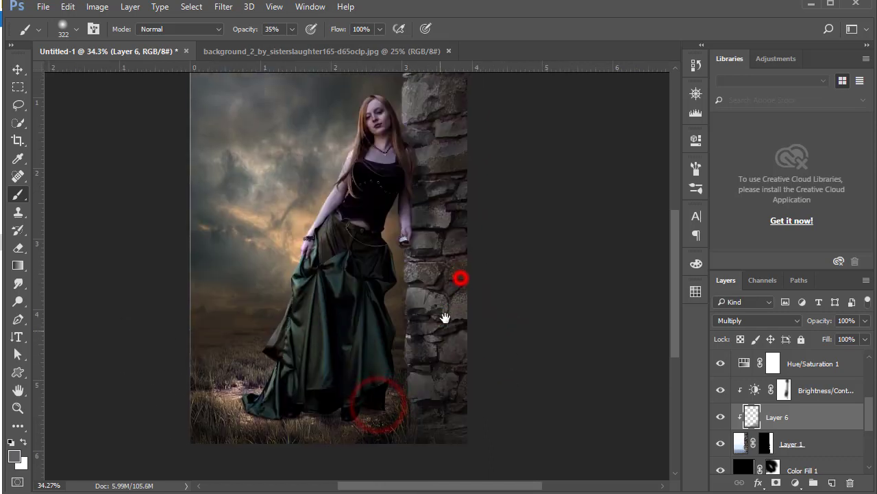
{"action": "left_click_drag", "start_coordinate": [476, 240], "coordinate": [464, 377]}
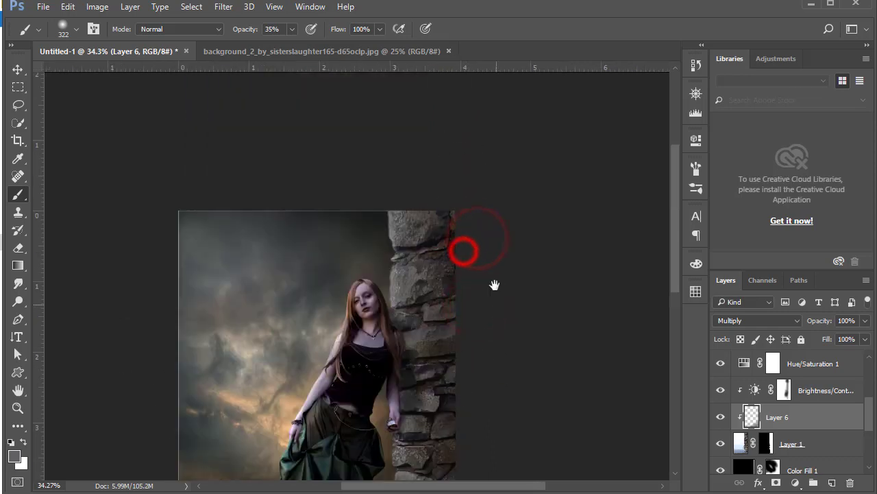
{"action": "left_click_drag", "start_coordinate": [494, 284], "coordinate": [471, 223]}
{"action": "left_click_drag", "start_coordinate": [500, 304], "coordinate": [500, 236]}
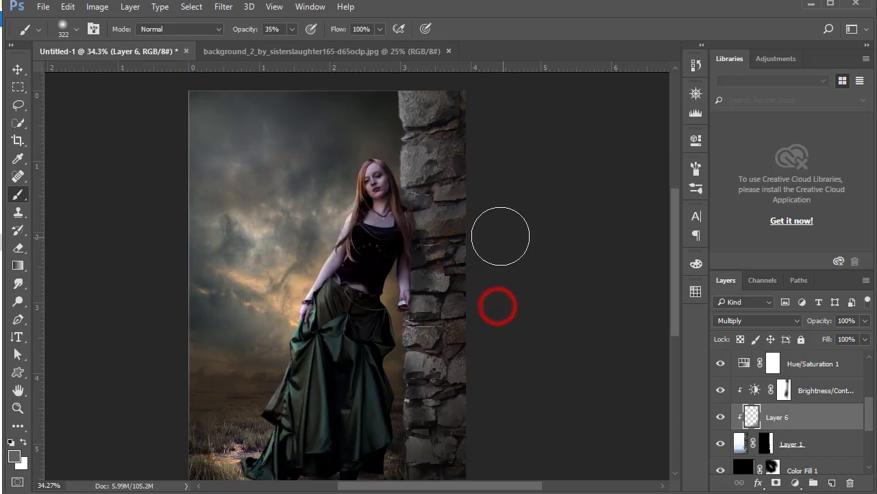
{"action": "left_click_drag", "start_coordinate": [411, 119], "coordinate": [427, 154]}
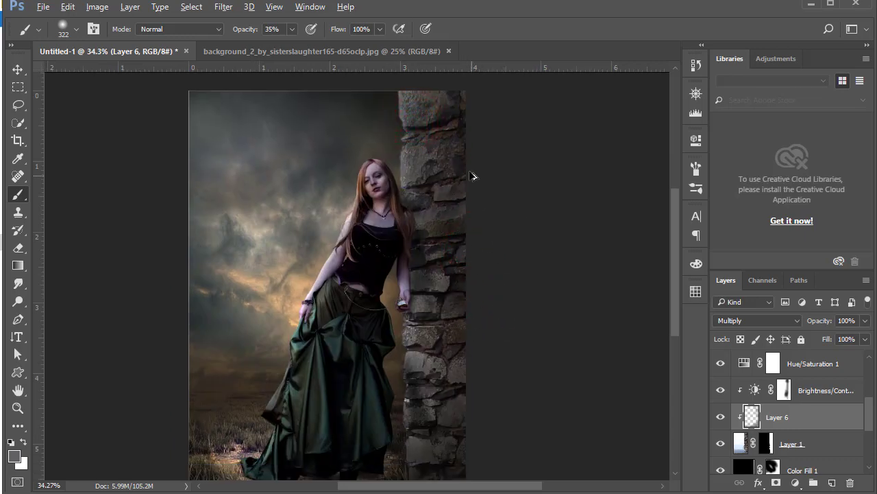
{"action": "left_click_drag", "start_coordinate": [427, 114], "coordinate": [450, 172]}
{"action": "left_click", "coordinate": [478, 307]}
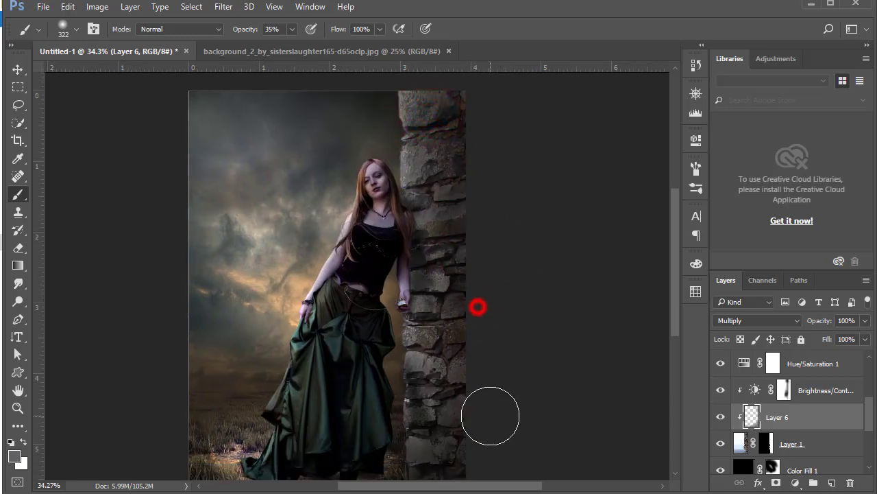
{"action": "left_click_drag", "start_coordinate": [515, 315], "coordinate": [488, 294]}
{"action": "left_click_drag", "start_coordinate": [486, 261], "coordinate": [494, 300]}
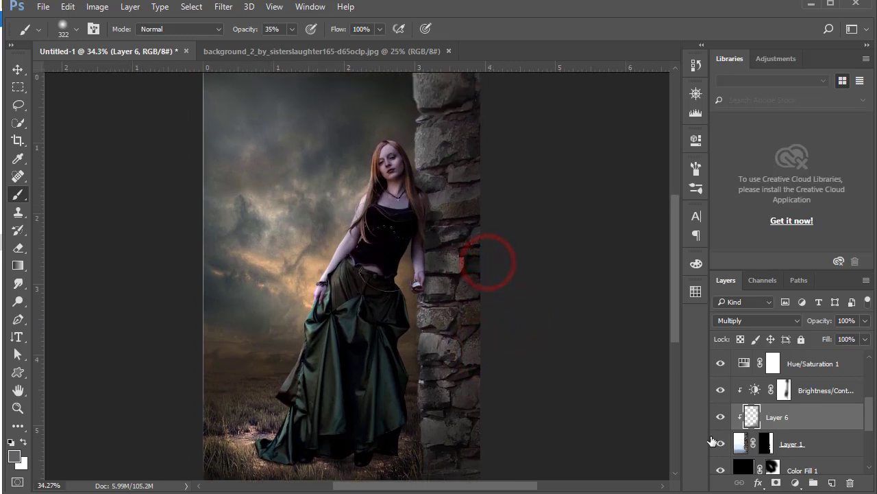
{"action": "scroll", "coordinate": [789, 425], "scroll_direction": "down", "scroll_amount": 3}
On Layer 3, revert a trial 75% opacity to 100% and add a layer mask
{"action": "left_click", "coordinate": [781, 434]}
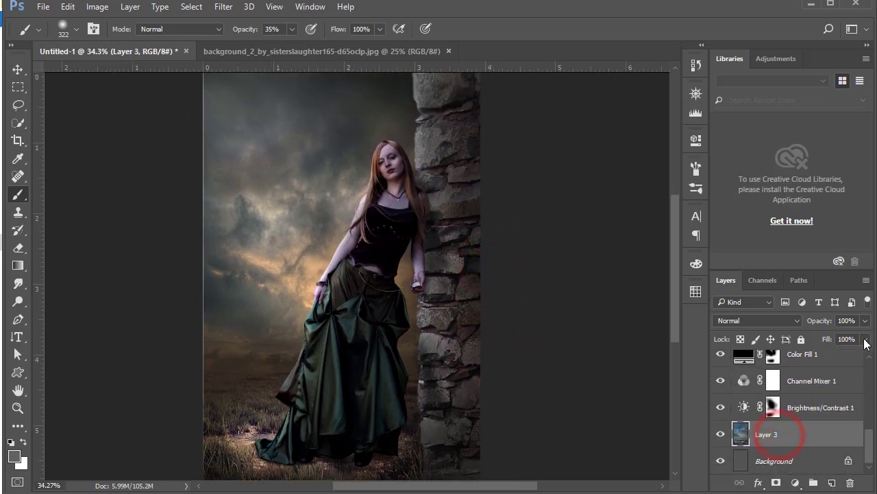
{"action": "left_click", "coordinate": [865, 320]}
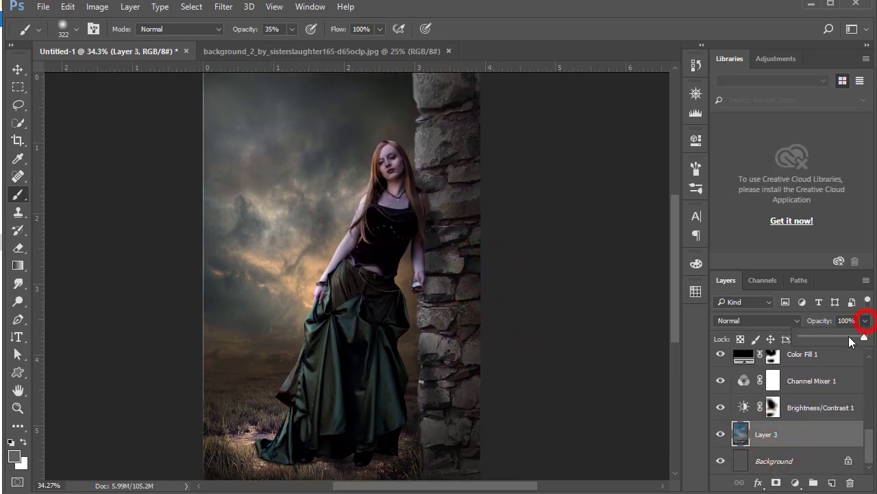
{"action": "left_click_drag", "start_coordinate": [865, 336], "coordinate": [850, 339]}
{"action": "key", "text": "Escape"}
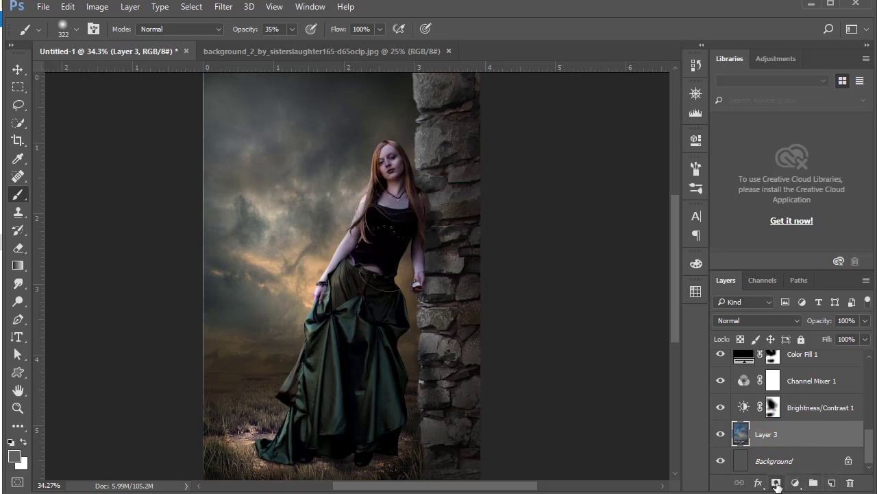
{"action": "left_click", "coordinate": [776, 484]}
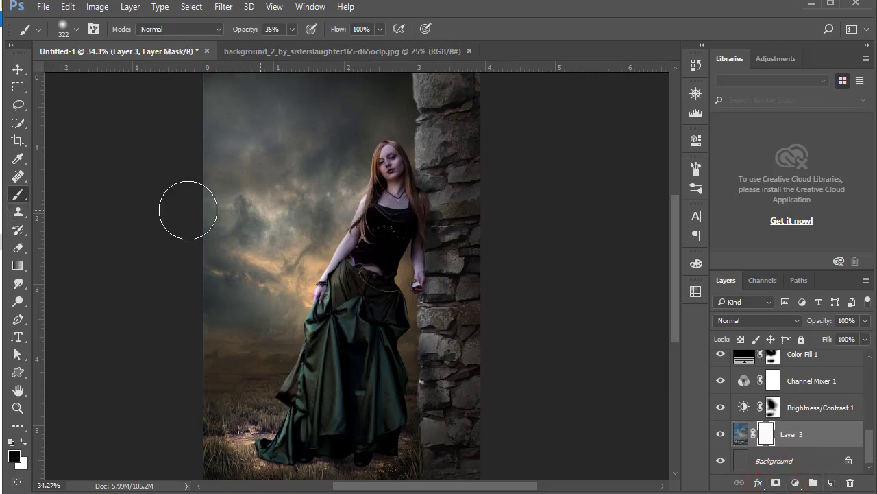
Paint Layer 3's mask with a 401 px soft brush over the left sky, ground and dress
{"action": "right_click", "coordinate": [343, 196]}
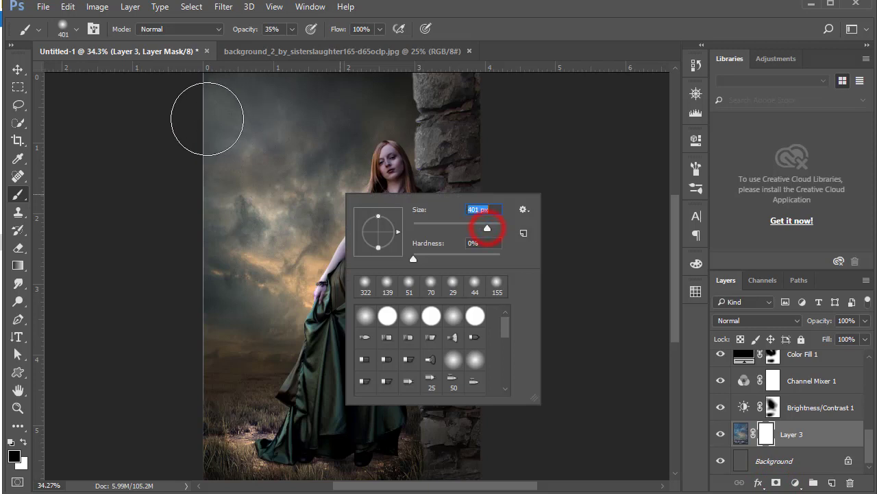
{"action": "left_click", "coordinate": [209, 117]}
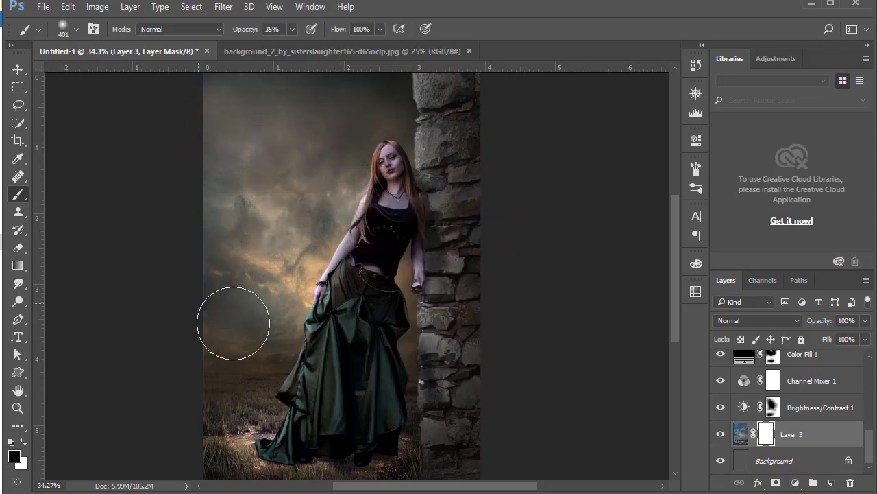
{"action": "left_click_drag", "start_coordinate": [394, 353], "coordinate": [203, 357]}
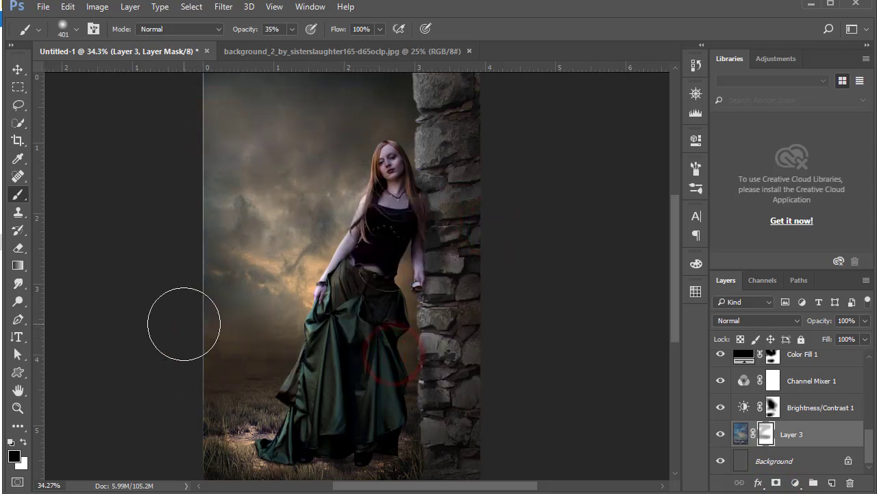
{"action": "left_click_drag", "start_coordinate": [459, 274], "coordinate": [433, 375]}
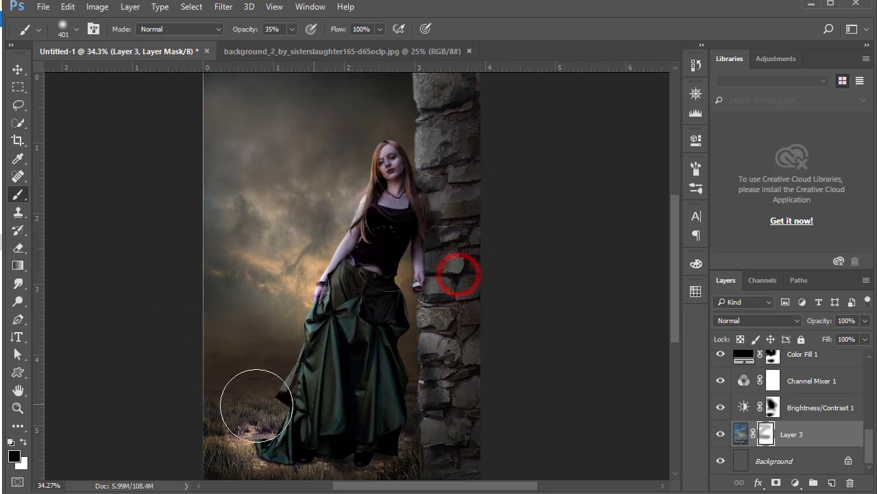
{"action": "left_click_drag", "start_coordinate": [382, 333], "coordinate": [396, 333]}
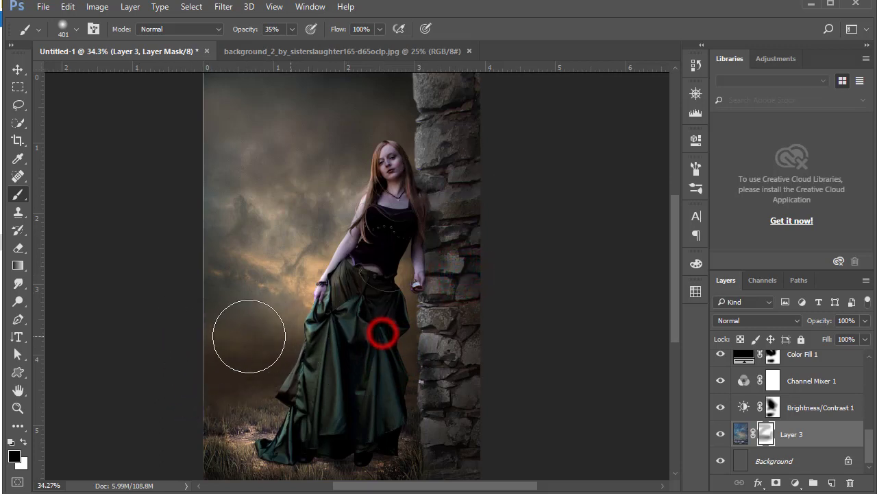
{"action": "left_click", "coordinate": [216, 261]}
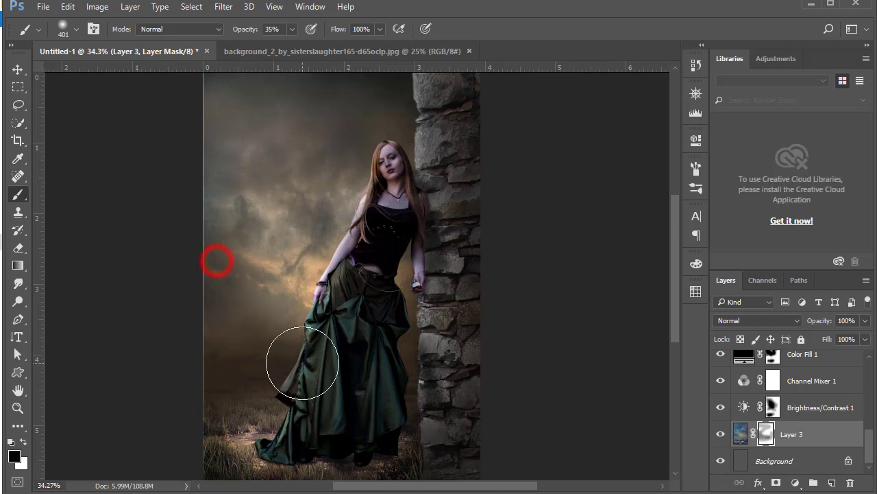
{"action": "left_click", "coordinate": [391, 252], "text": "alt"}
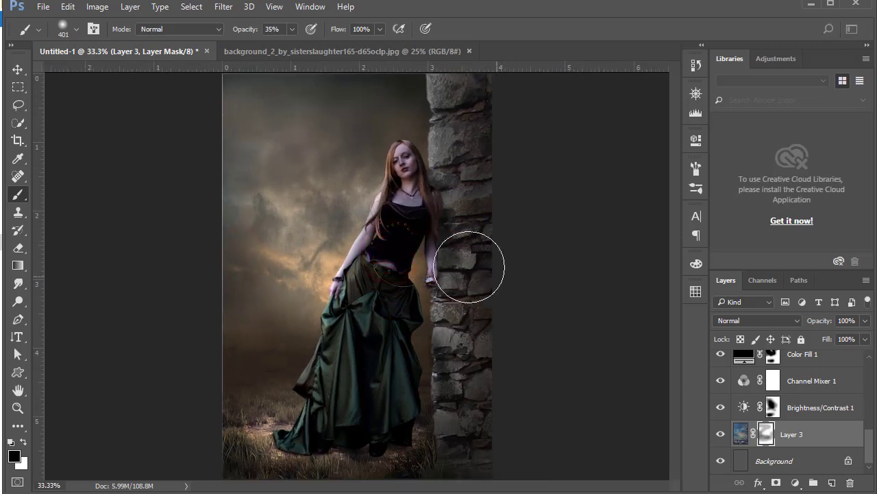
{"action": "left_click_drag", "start_coordinate": [445, 194], "coordinate": [445, 182]}
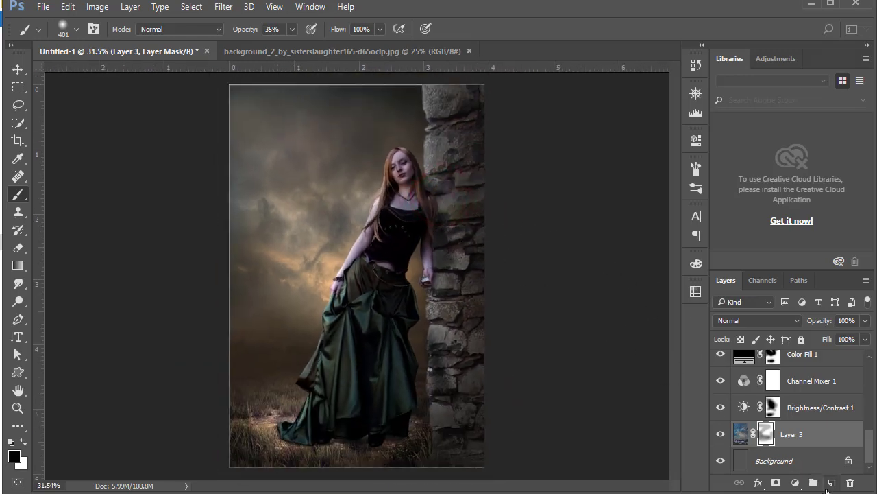
Add a new layer above Layer 3 and sample a warm peach foreground colour from the sky
{"action": "left_click", "coordinate": [831, 483]}
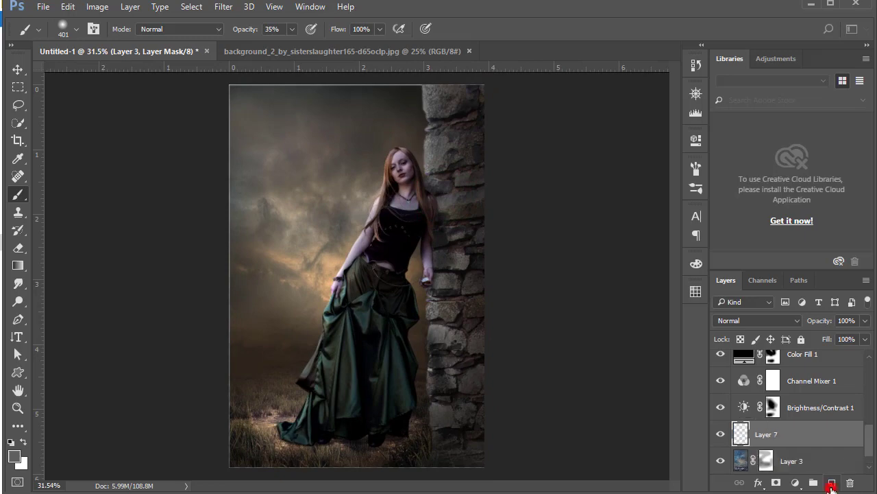
{"action": "left_click", "coordinate": [14, 457]}
{"action": "left_click_drag", "start_coordinate": [299, 305], "coordinate": [334, 281]}
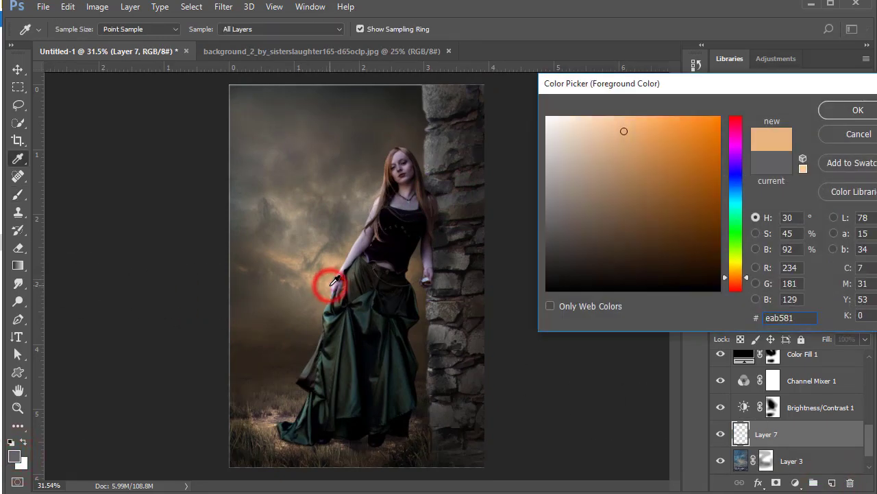
{"action": "left_click", "coordinate": [840, 112]}
{"action": "key", "text": "b"}
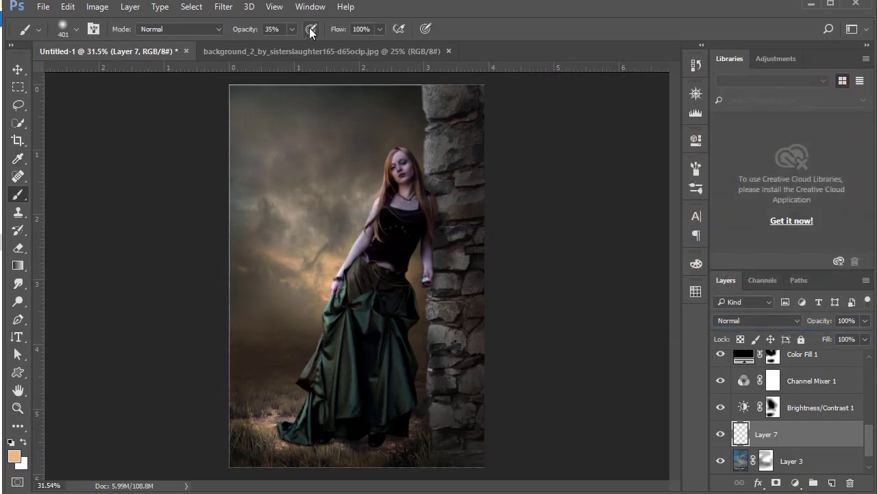
Paint a small peach dab in the sky and scale it up into a large glow
{"action": "right_click", "coordinate": [333, 189]}
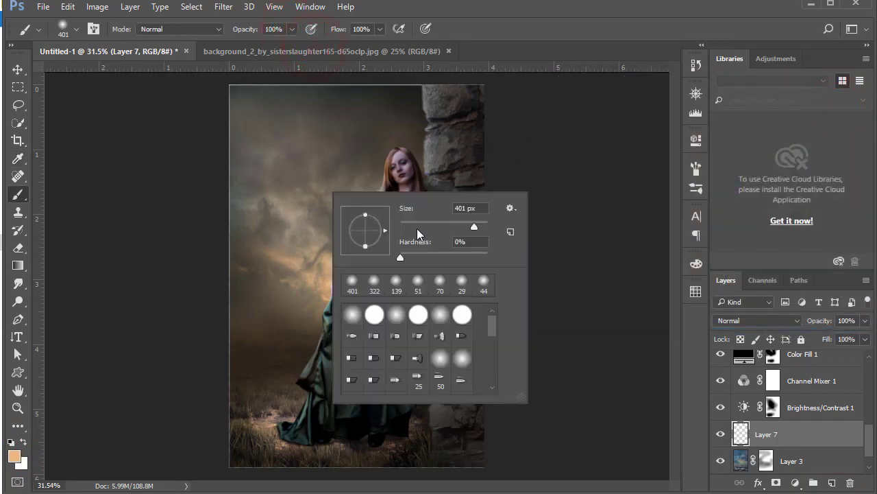
{"action": "left_click_drag", "start_coordinate": [416, 225], "coordinate": [339, 223]}
{"action": "left_click", "coordinate": [297, 224]}
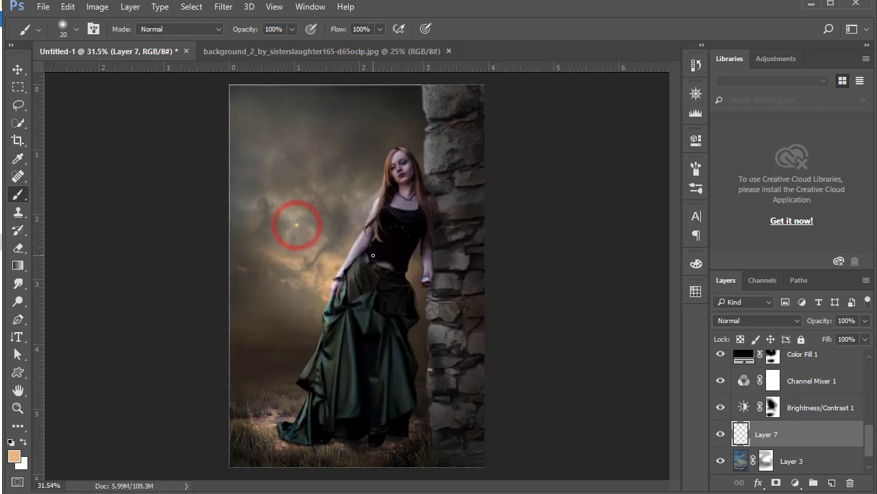
{"action": "key", "text": "ctrl+t"}
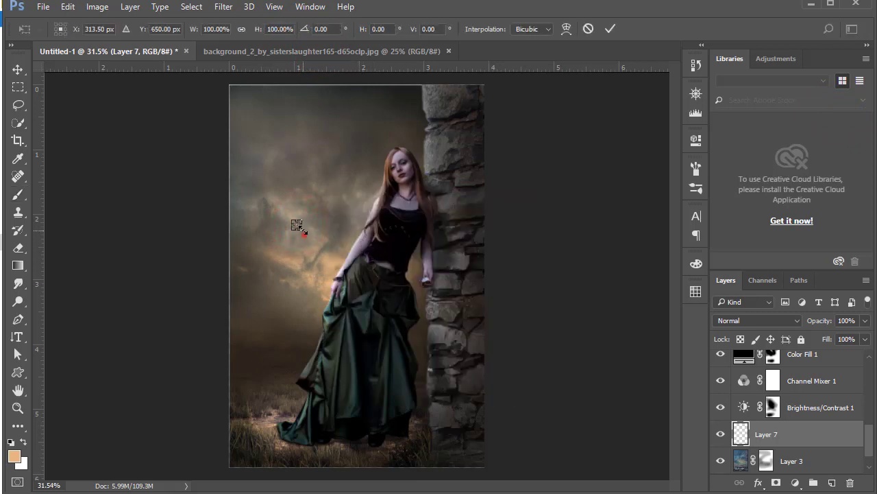
{"action": "left_click_drag", "start_coordinate": [302, 232], "coordinate": [486, 379]}
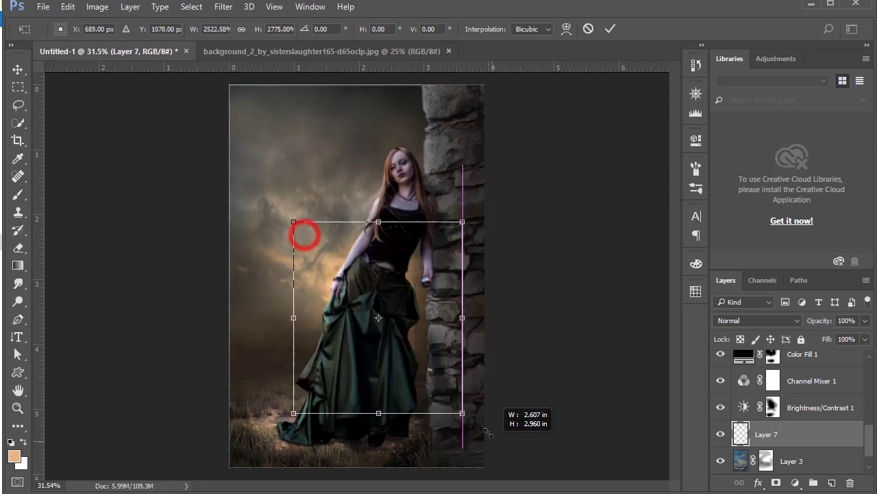
{"action": "double_click", "coordinate": [443, 302]}
{"action": "key", "text": "ctrl+t"}
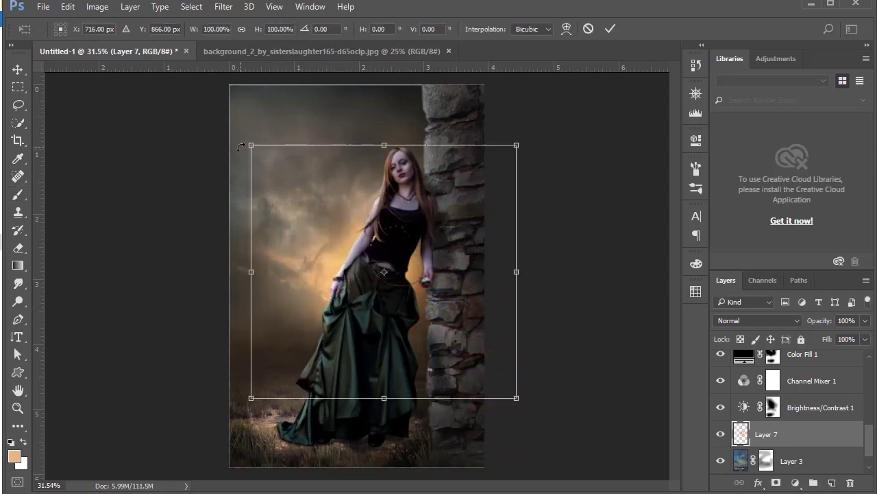
{"action": "left_click_drag", "start_coordinate": [248, 142], "coordinate": [181, 89]}
{"action": "double_click", "coordinate": [308, 183]}
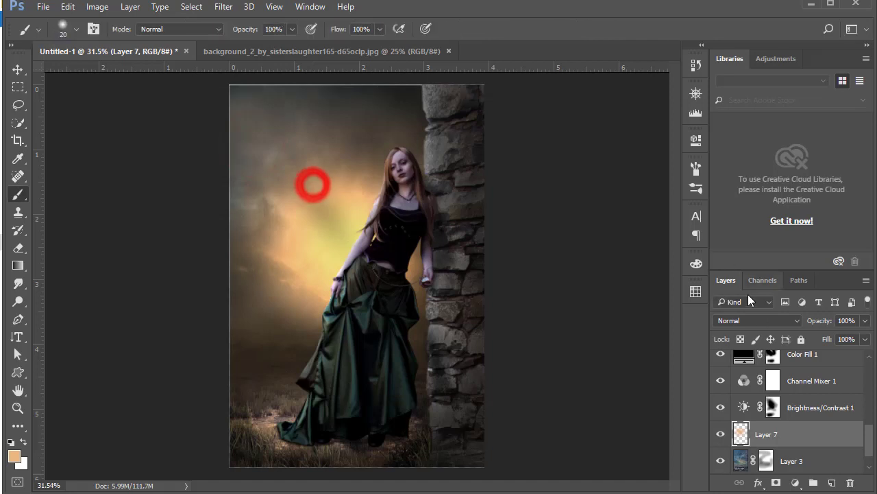
Set Layer 7 to Linear Dodge (Add) with 70% opacity and 43% fill
{"action": "left_click", "coordinate": [753, 320]}
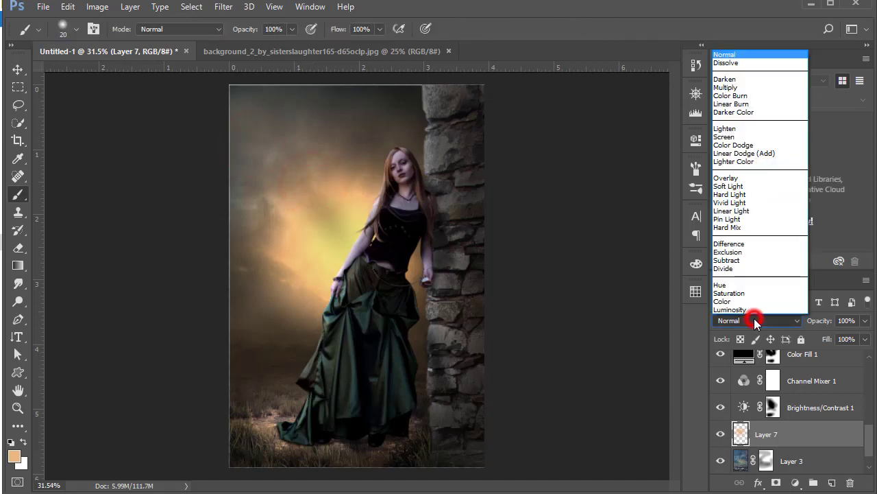
{"action": "left_click", "coordinate": [741, 153]}
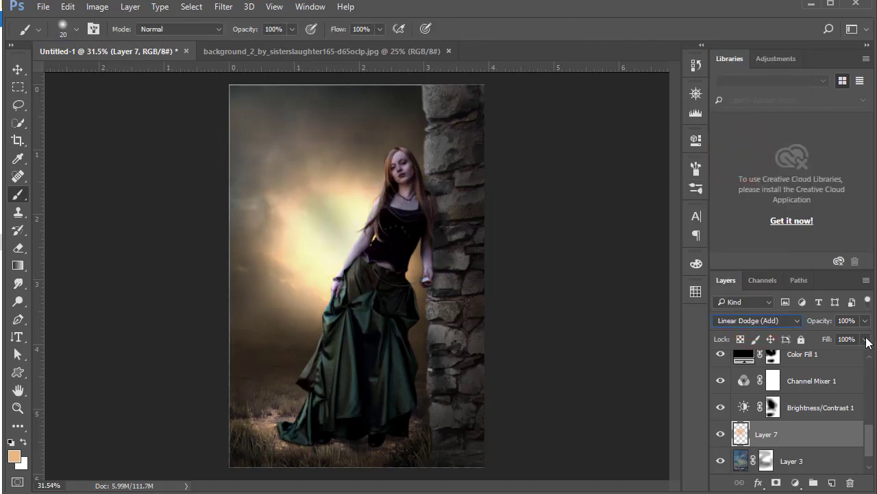
{"action": "left_click_drag", "start_coordinate": [844, 355], "coordinate": [838, 353]}
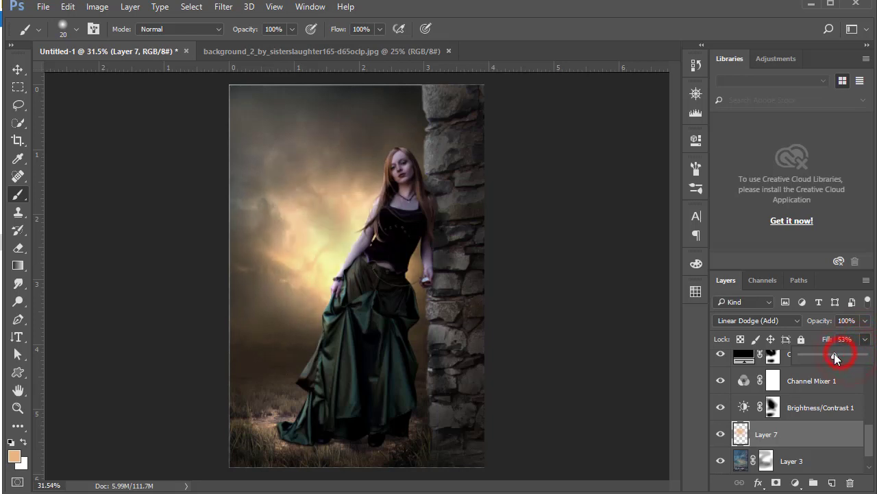
{"action": "left_click", "coordinate": [866, 320]}
{"action": "left_click", "coordinate": [841, 336]}
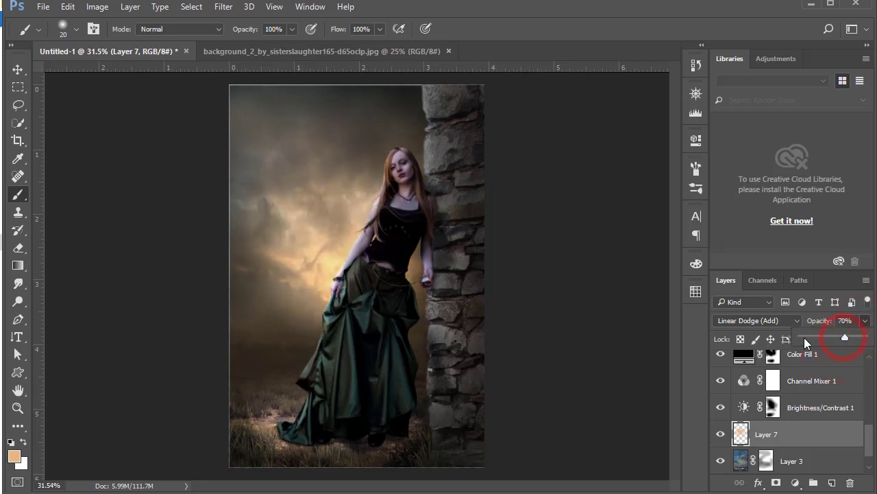
Move Layer 7's glow slightly upward on the canvas and commit the transform
{"action": "key", "text": "ctrl+t"}
{"action": "left_click_drag", "start_coordinate": [377, 309], "coordinate": [379, 272]}
{"action": "key", "text": "Return"}
{"action": "key", "text": "b"}
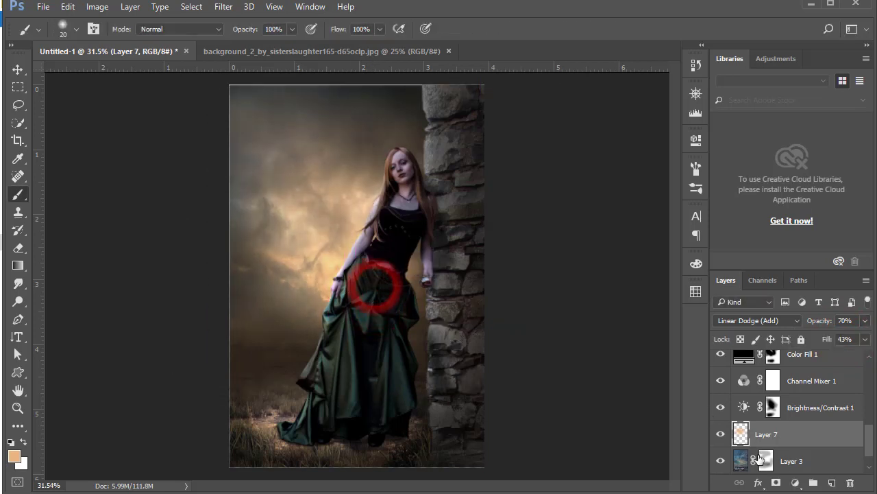
{"action": "key", "text": "Delete"}
Add a Sepia Photo Filter adjustment layer above Layer 2, the woman
{"action": "scroll", "coordinate": [799, 410], "scroll_direction": "down", "scroll_amount": 3}
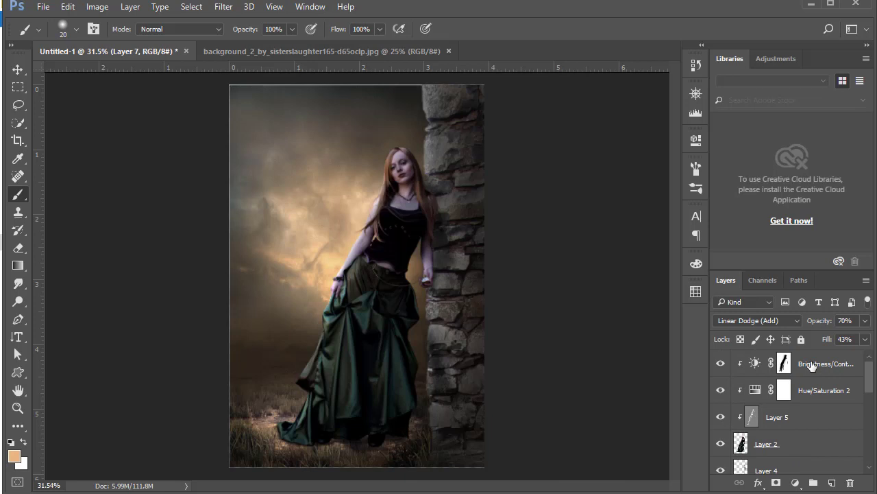
{"action": "left_click", "coordinate": [784, 444]}
{"action": "left_click", "coordinate": [795, 482]}
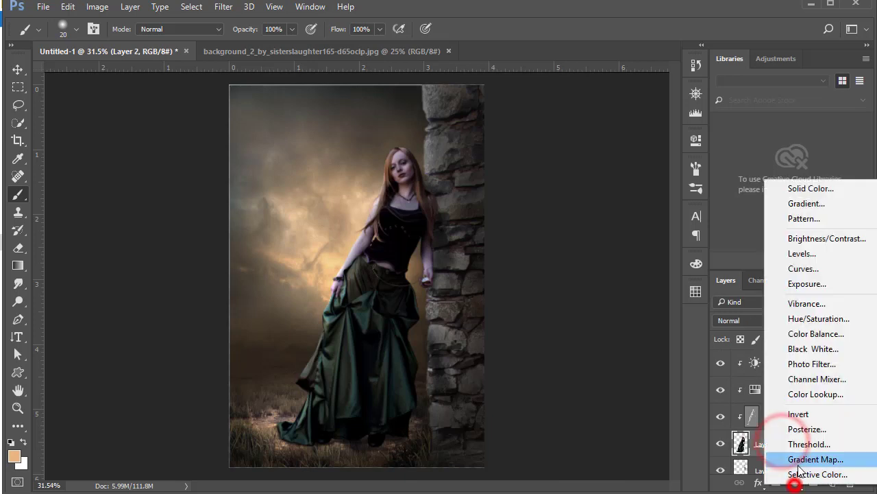
{"action": "left_click", "coordinate": [829, 371]}
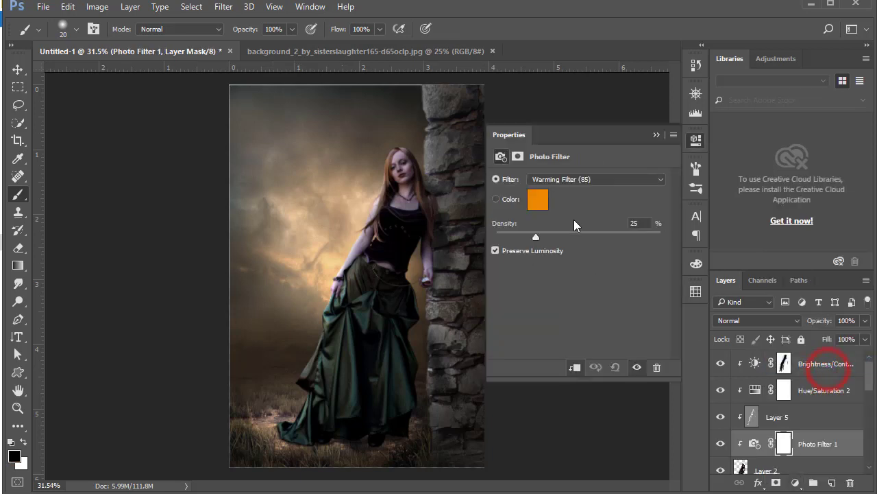
{"action": "left_click", "coordinate": [559, 179]}
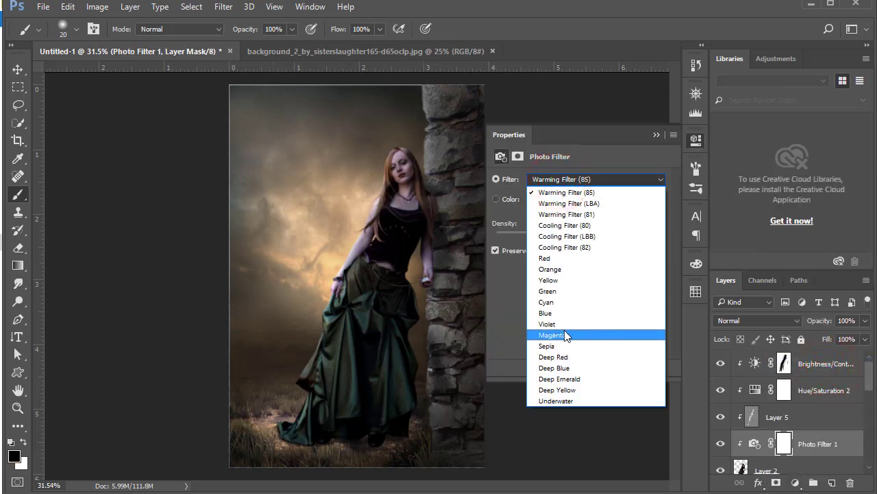
{"action": "left_click", "coordinate": [560, 348]}
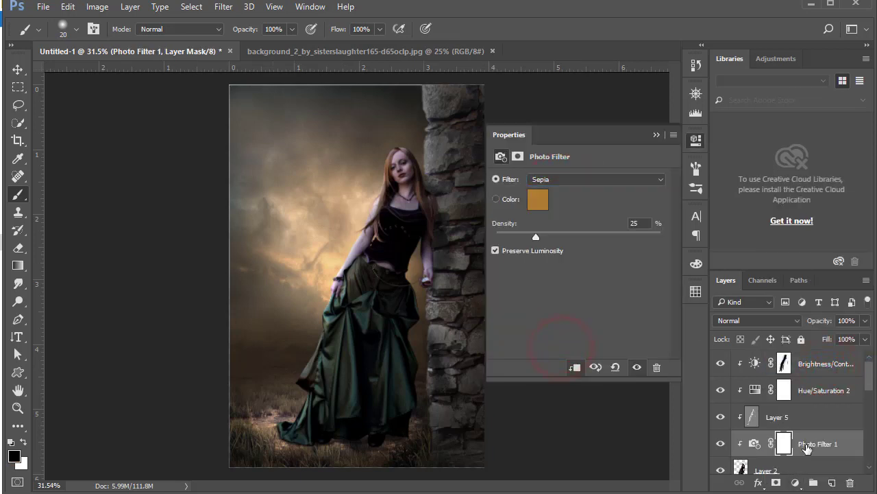
Clip Photo Filter 1 to Layer 2 and adjust its density
{"action": "right_click", "coordinate": [807, 447]}
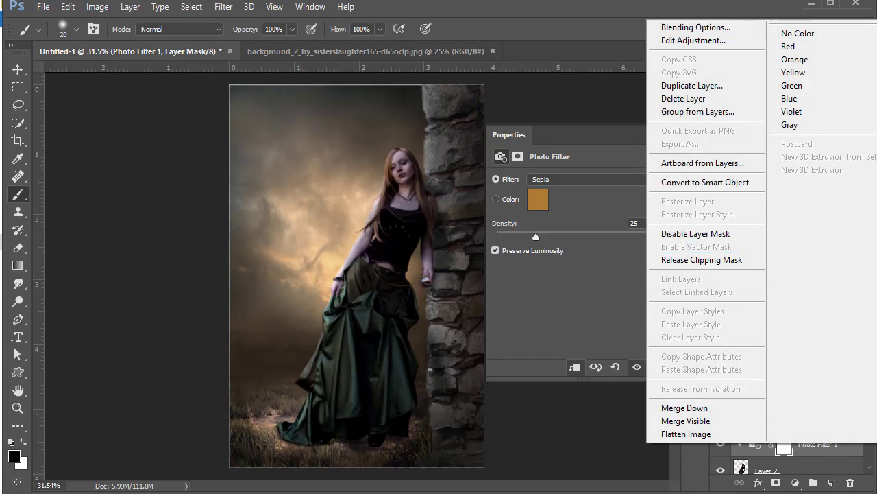
{"action": "left_click", "coordinate": [833, 453]}
{"action": "right_click", "coordinate": [815, 447]}
{"action": "left_click", "coordinate": [811, 452]}
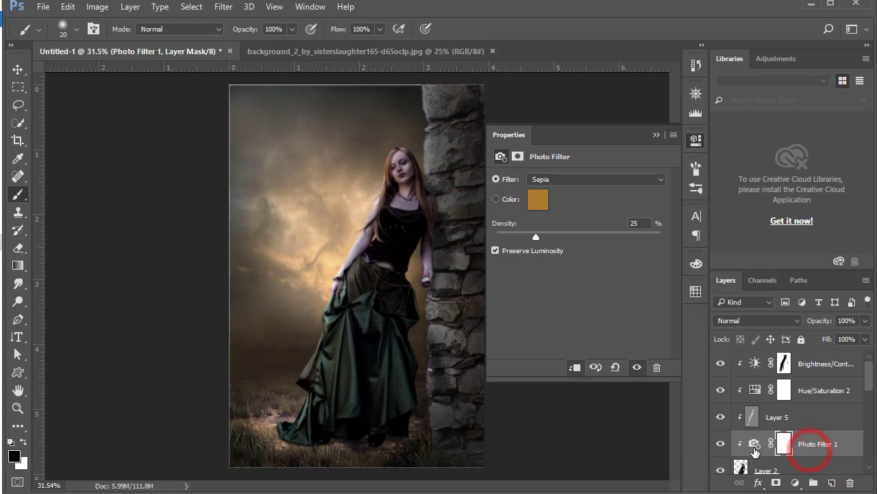
{"action": "left_click_drag", "start_coordinate": [594, 237], "coordinate": [551, 239]}
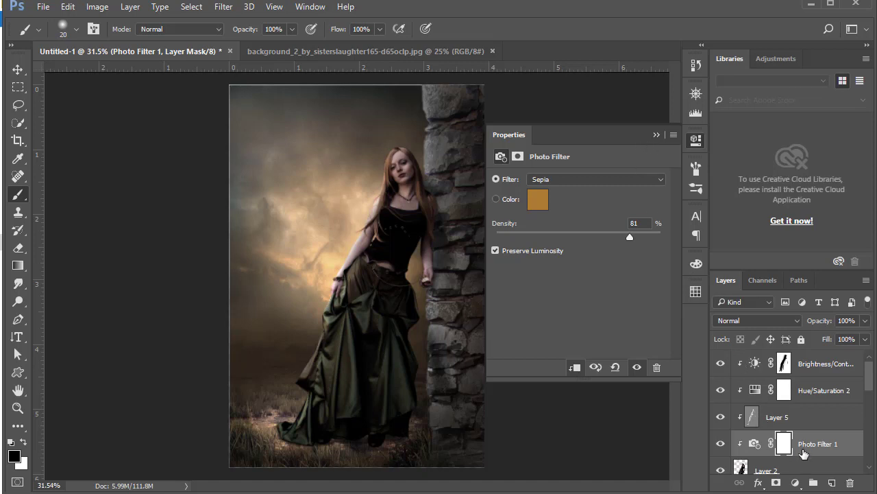
{"action": "left_click", "coordinate": [657, 135]}
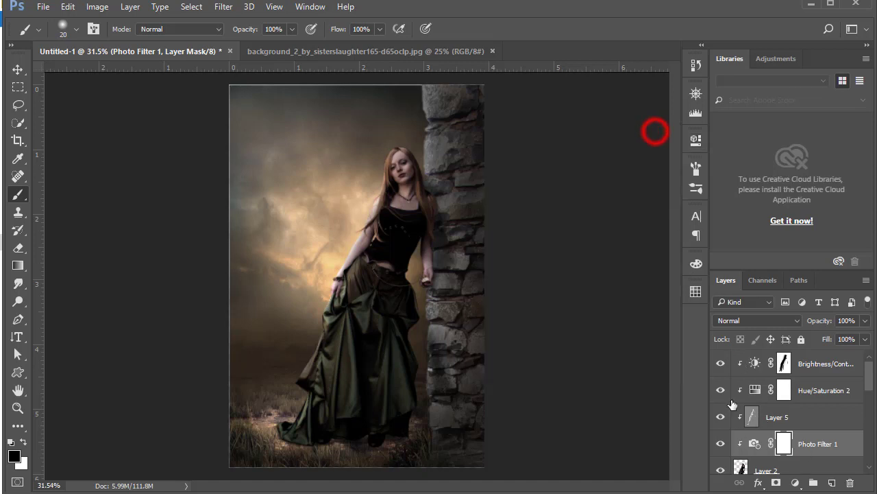
Toggle the photo filter to compare, then lower its density to 58%
{"action": "right_click", "coordinate": [753, 447]}
{"action": "right_click", "coordinate": [842, 450]}
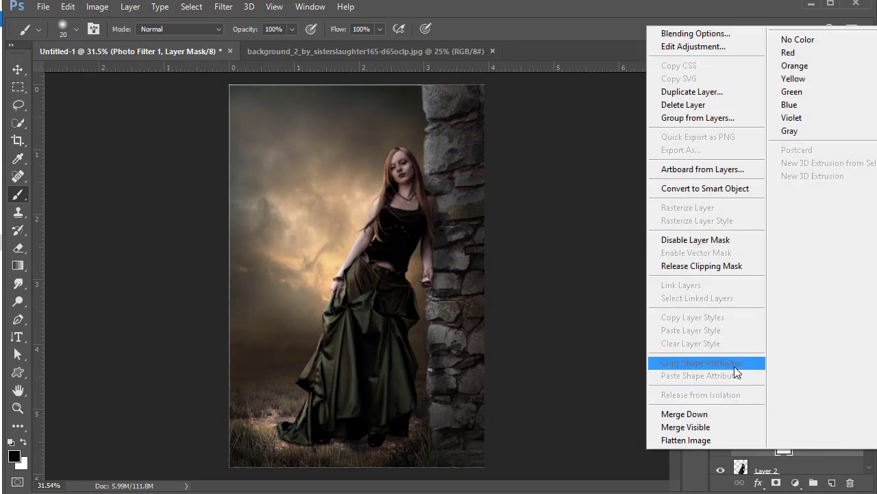
{"action": "left_click", "coordinate": [804, 455]}
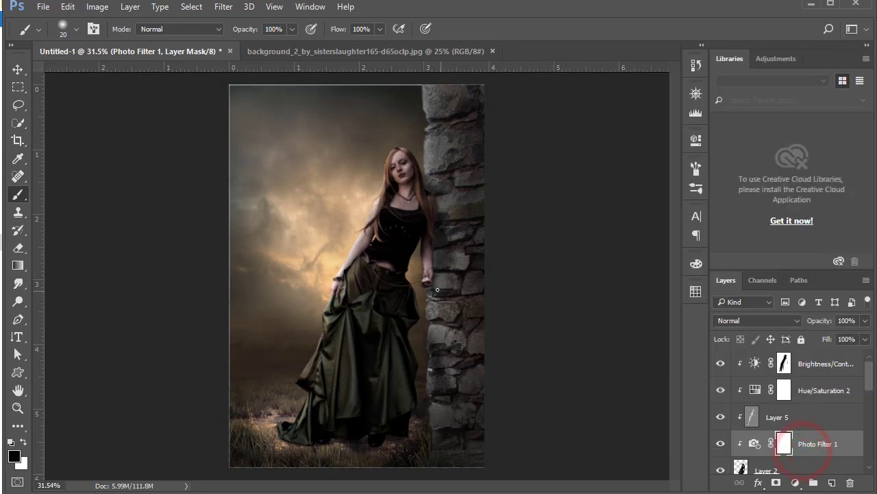
{"action": "left_click", "coordinate": [720, 446]}
{"action": "scroll", "coordinate": [721, 445], "scroll_direction": "down", "scroll_amount": 1}
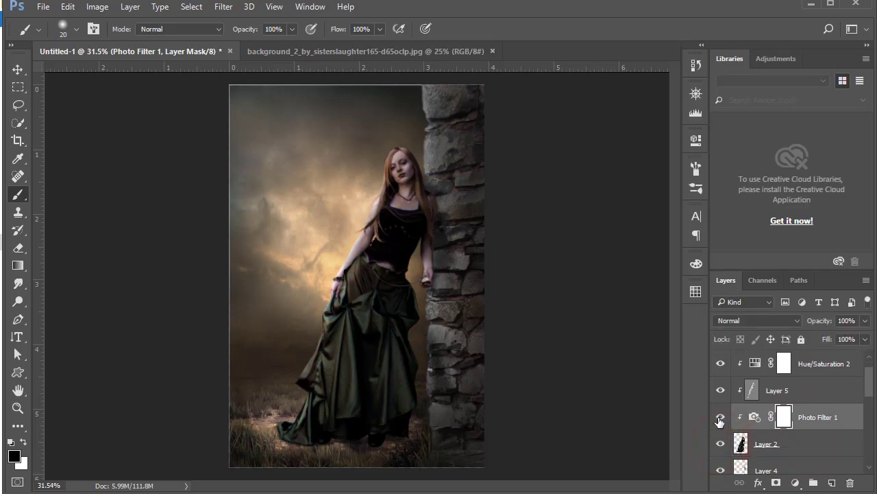
{"action": "left_click", "coordinate": [719, 417]}
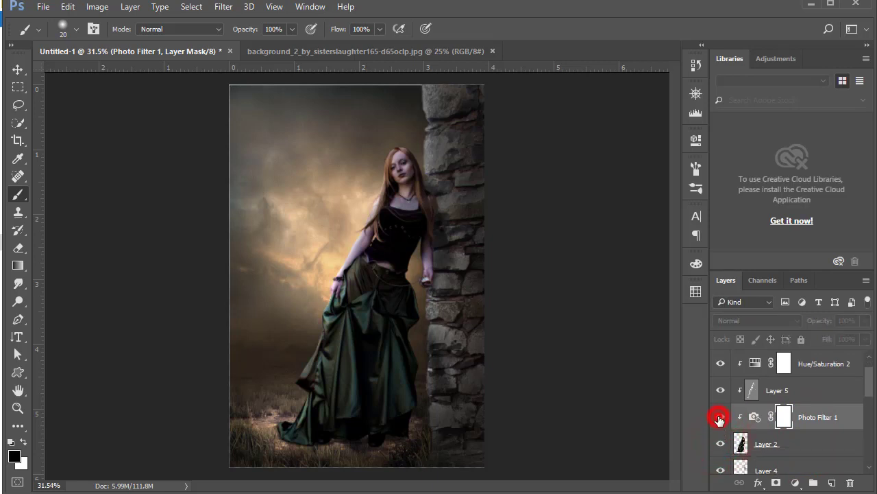
{"action": "double_click", "coordinate": [754, 417]}
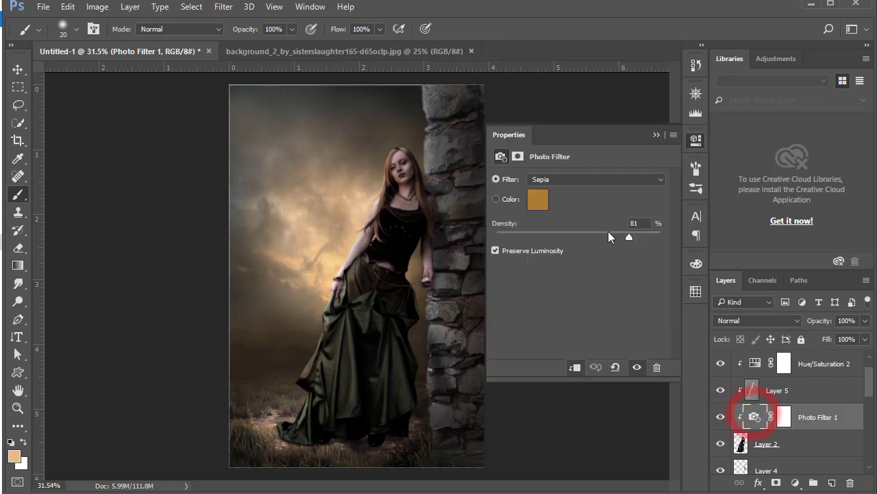
{"action": "left_click_drag", "start_coordinate": [608, 231], "coordinate": [589, 234]}
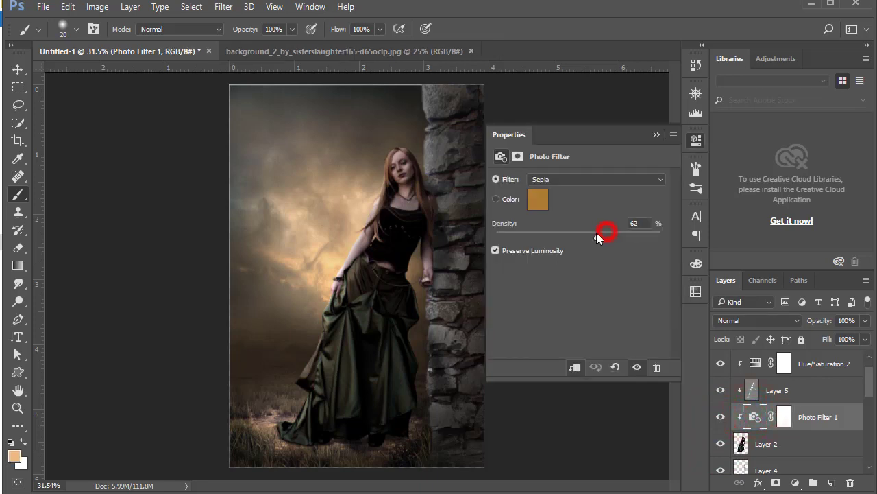
{"action": "left_click", "coordinate": [656, 134]}
On Layer 5, lighten the woman's hair and face with a 94 px Dodge brush
{"action": "left_click", "coordinate": [788, 444]}
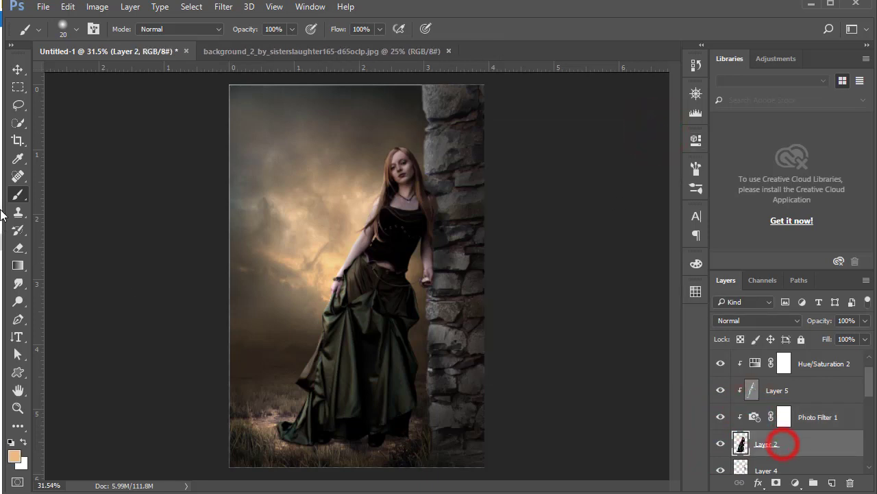
{"action": "left_click", "coordinate": [18, 301]}
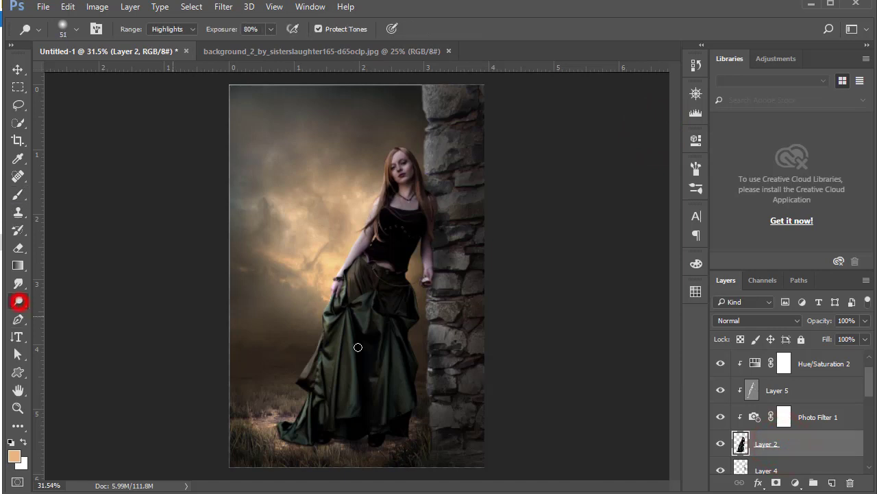
{"action": "left_click", "coordinate": [752, 391]}
{"action": "right_click", "coordinate": [368, 229]}
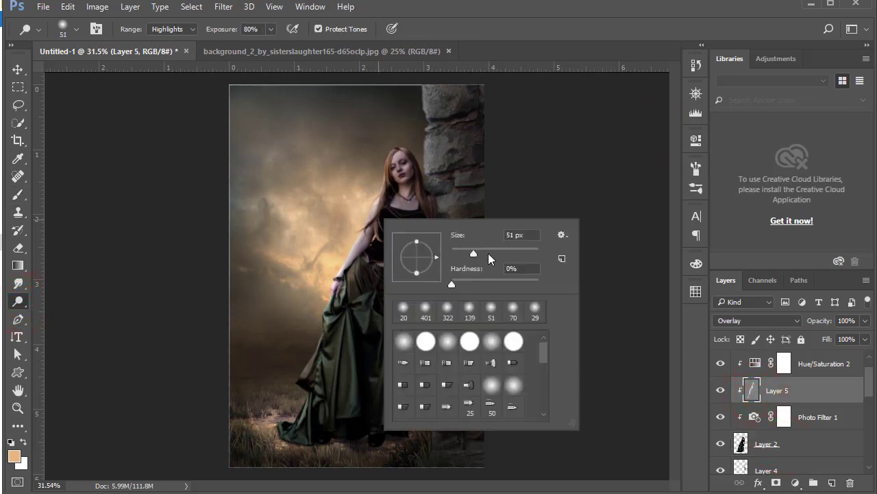
{"action": "left_click", "coordinate": [489, 252]}
{"action": "left_click", "coordinate": [398, 151]}
{"action": "left_click_drag", "start_coordinate": [401, 154], "coordinate": [408, 192]}
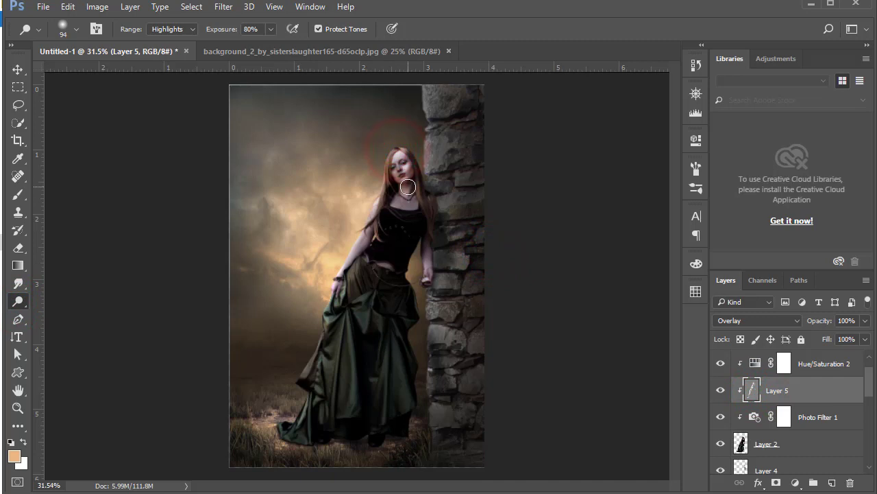
Set dodging to Midtones with a 146 px brush and brighten her face and hair
{"action": "left_click", "coordinate": [188, 29]}
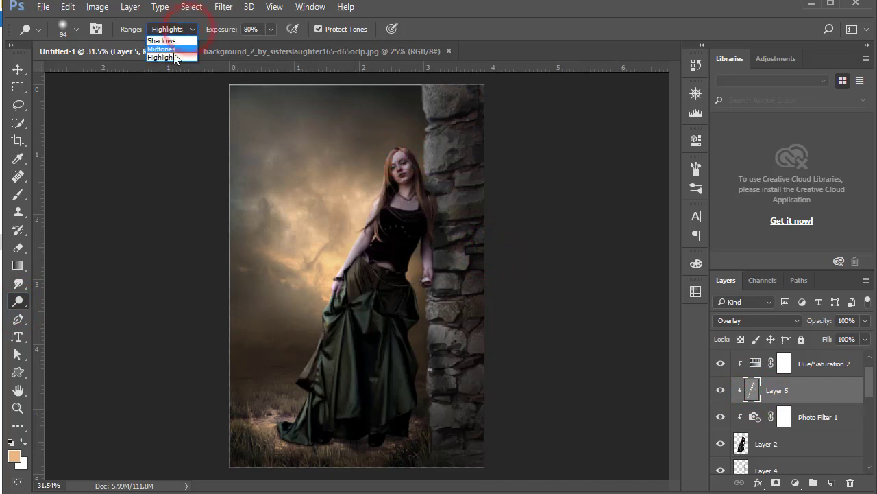
{"action": "left_click", "coordinate": [174, 48]}
{"action": "right_click", "coordinate": [396, 152]}
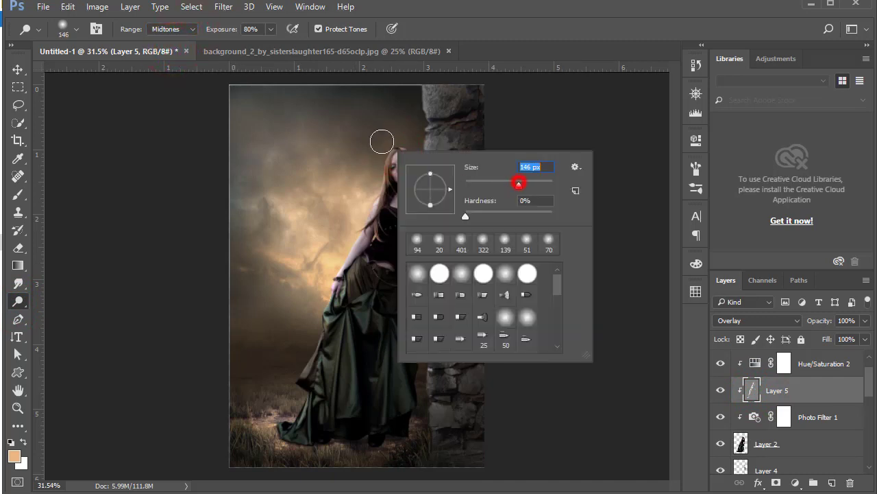
{"action": "left_click", "coordinate": [376, 133]}
{"action": "left_click_drag", "start_coordinate": [398, 160], "coordinate": [405, 178]}
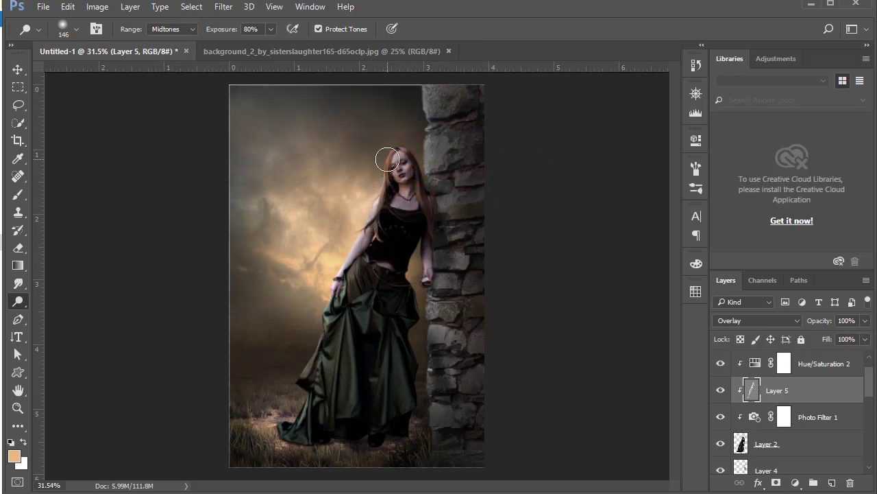
{"action": "left_click_drag", "start_coordinate": [387, 159], "coordinate": [363, 202]}
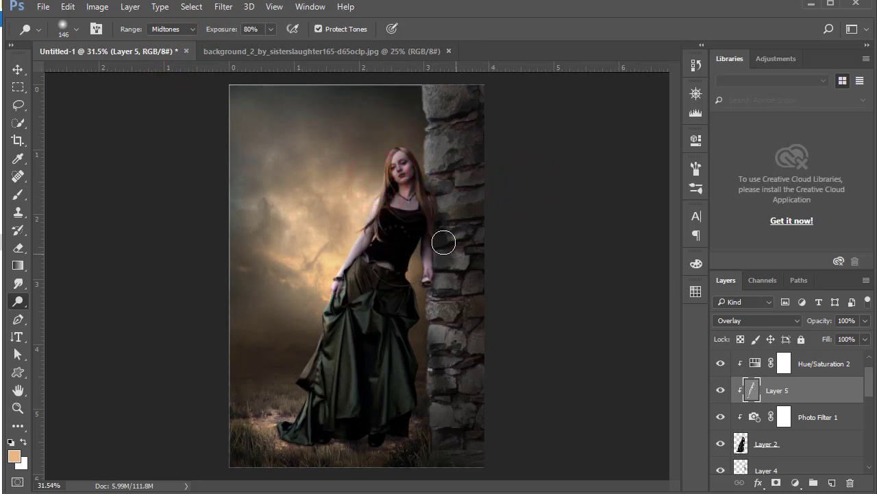
Burn at 26% exposure over the hair edge and the green dress down to the hem
{"action": "right_click", "coordinate": [18, 302]}
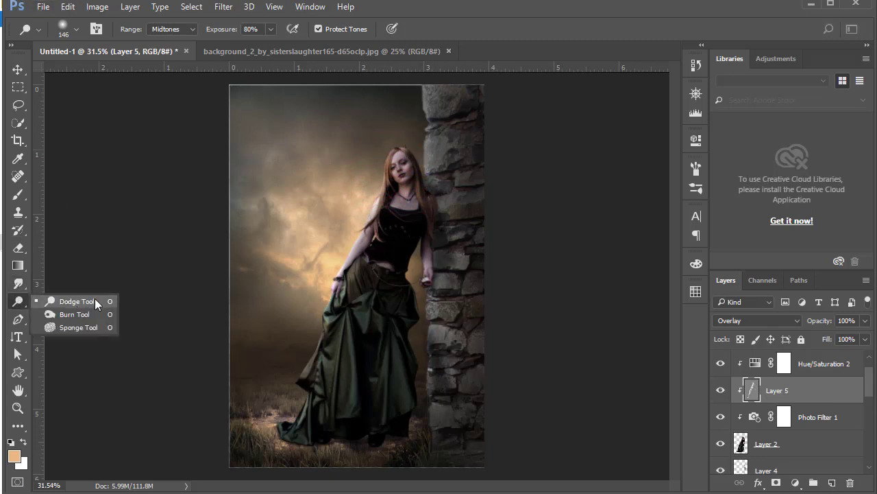
{"action": "left_click", "coordinate": [74, 314]}
{"action": "left_click_drag", "start_coordinate": [425, 157], "coordinate": [424, 263]}
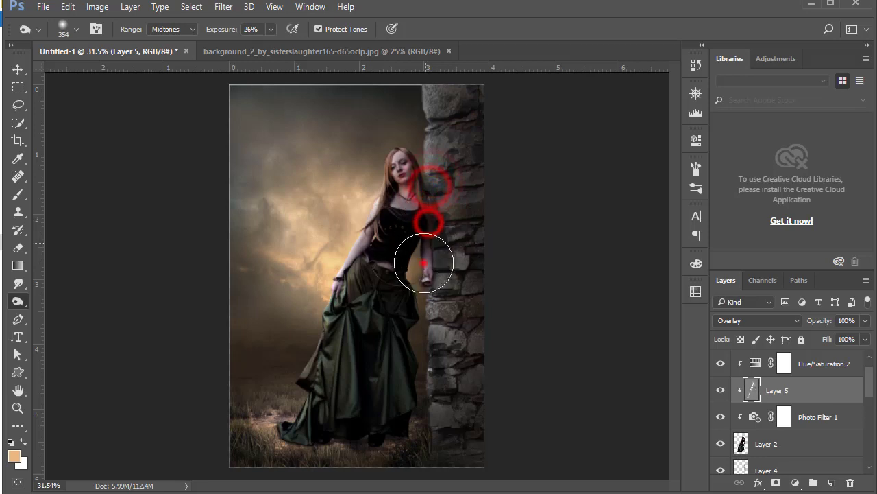
{"action": "mouse_move", "coordinate": [391, 309]}
{"action": "left_mouse_down"}
{"action": "mouse_move", "coordinate": [384, 377]}
{"action": "mouse_move", "coordinate": [353, 417]}
{"action": "left_mouse_up"}
{"action": "mouse_move", "coordinate": [392, 394]}
{"action": "left_mouse_down"}
{"action": "mouse_move", "coordinate": [409, 386]}
{"action": "mouse_move", "coordinate": [286, 434]}
{"action": "left_mouse_up"}
{"action": "left_click_drag", "start_coordinate": [336, 416], "coordinate": [386, 356]}
{"action": "left_click_drag", "start_coordinate": [391, 286], "coordinate": [399, 320]}
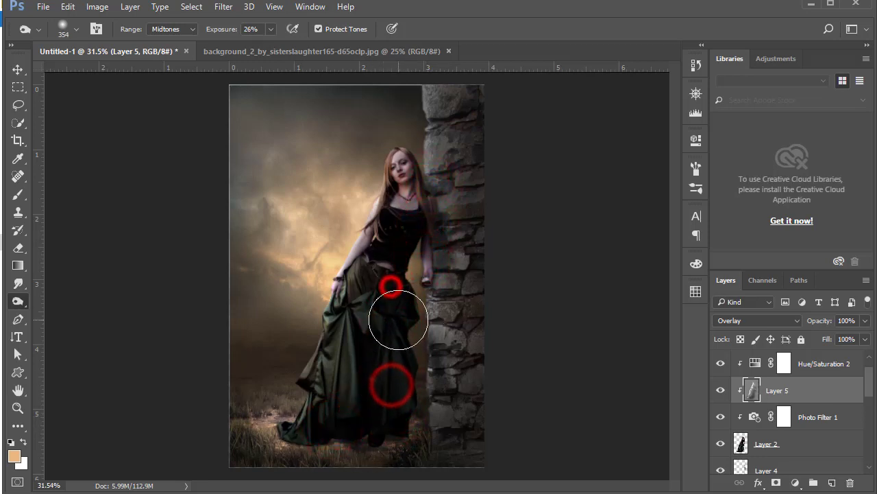
{"action": "left_click_drag", "start_coordinate": [404, 417], "coordinate": [394, 434]}
{"action": "scroll", "coordinate": [797, 454], "scroll_direction": "down", "scroll_amount": 3}
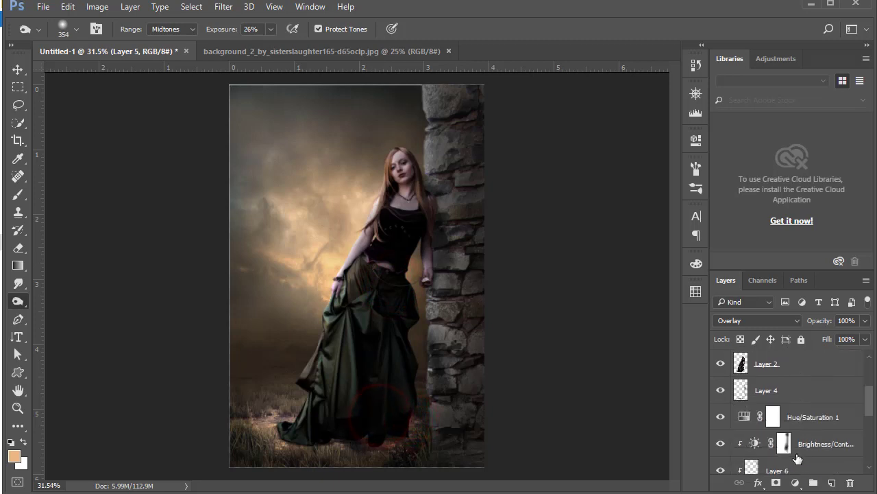
Duplicate the Multiply shadow Layer 4 and lower the copy's opacity to 49%
{"action": "left_click", "coordinate": [775, 389]}
{"action": "key", "text": "ctrl+j"}
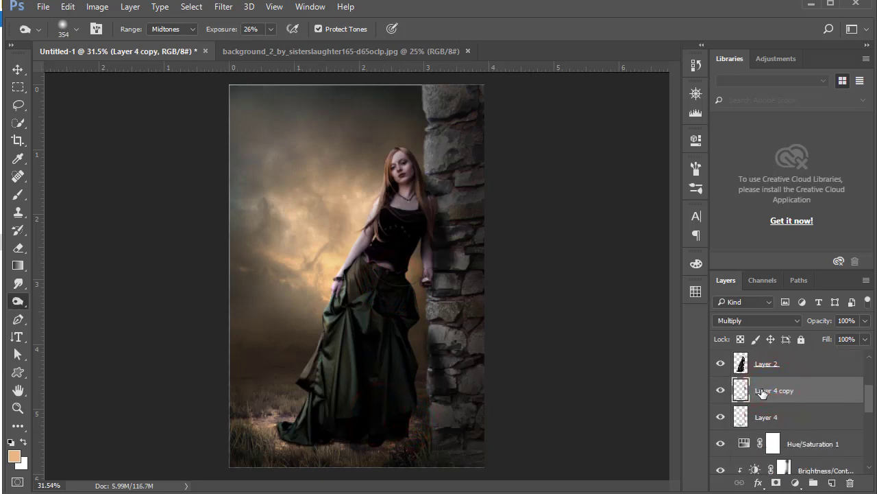
{"action": "left_click_drag", "start_coordinate": [865, 320], "coordinate": [850, 343]}
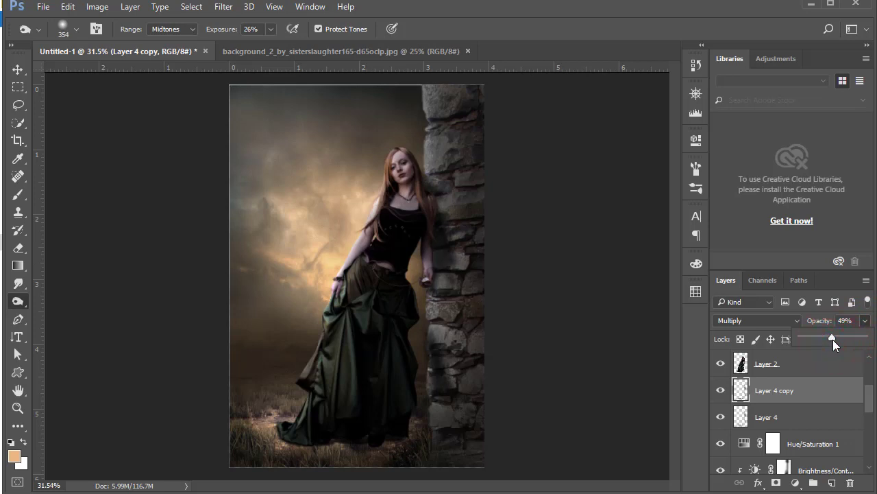
{"action": "left_click", "coordinate": [773, 397]}
Soften Layer 4 copy with a 39-pixel Box Blur so the lower wall stones darken
{"action": "left_click", "coordinate": [224, 6]}
{"action": "mouse_move", "coordinate": [230, 157]}
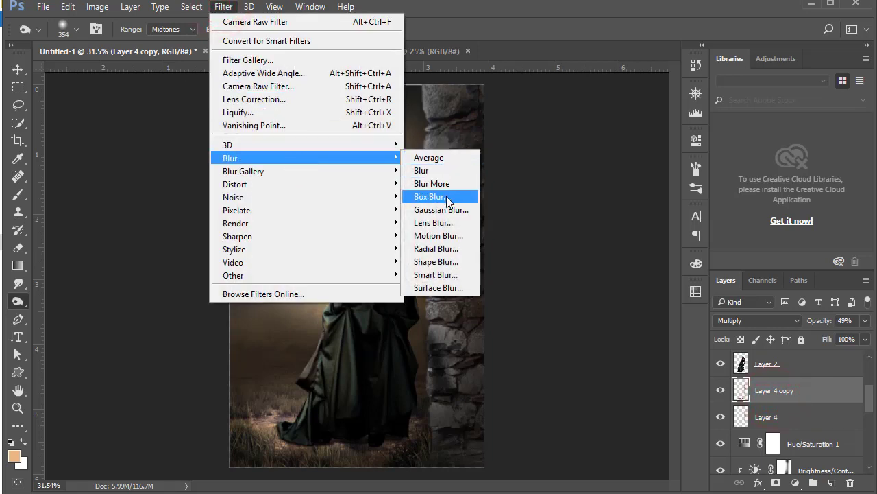
{"action": "left_click", "coordinate": [447, 196]}
{"action": "left_click_drag", "start_coordinate": [563, 360], "coordinate": [580, 364]}
{"action": "left_click", "coordinate": [719, 176]}
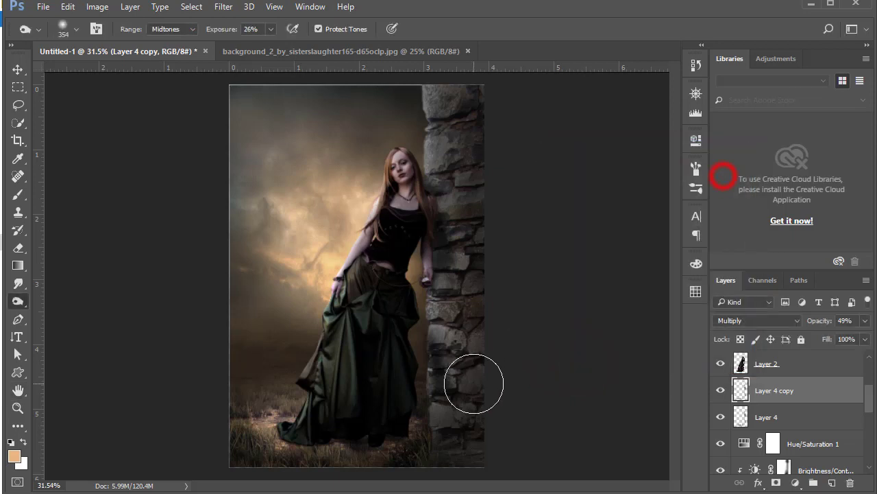
{"action": "left_click_drag", "start_coordinate": [472, 384], "coordinate": [453, 360]}
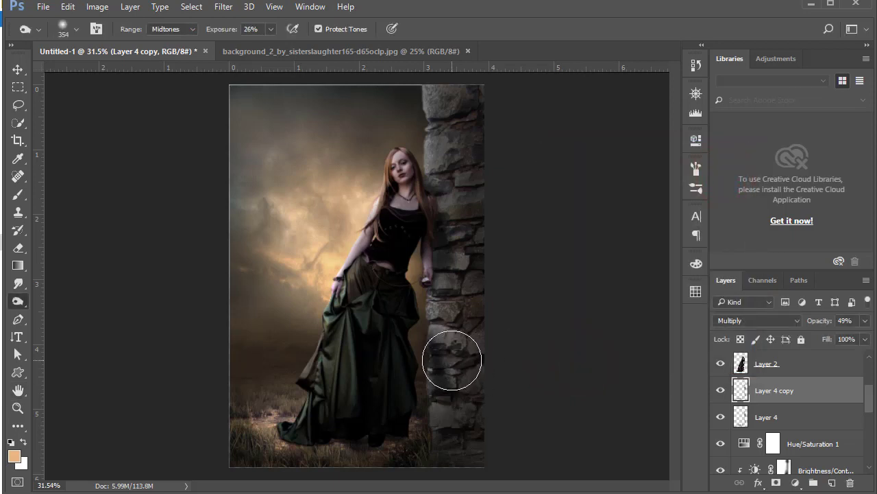
{"action": "scroll", "coordinate": [787, 469], "scroll_direction": "up", "scroll_amount": 2}
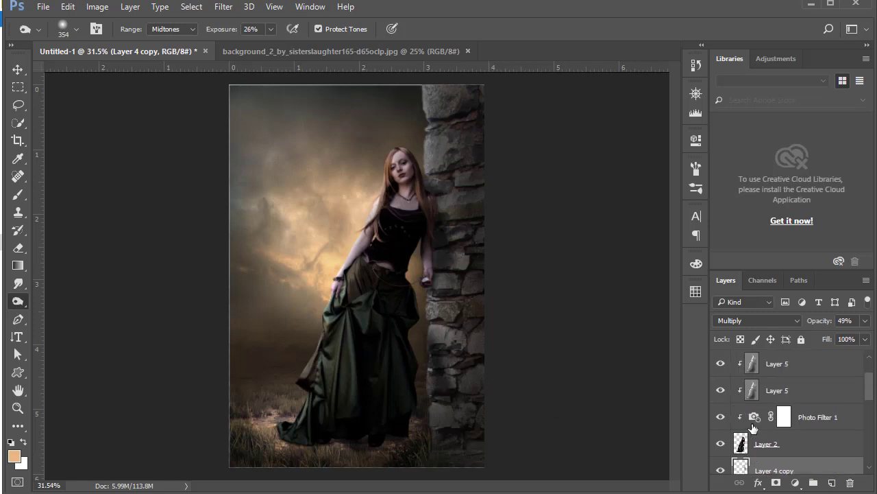
{"action": "scroll", "coordinate": [787, 469], "scroll_direction": "up", "scroll_amount": 2}
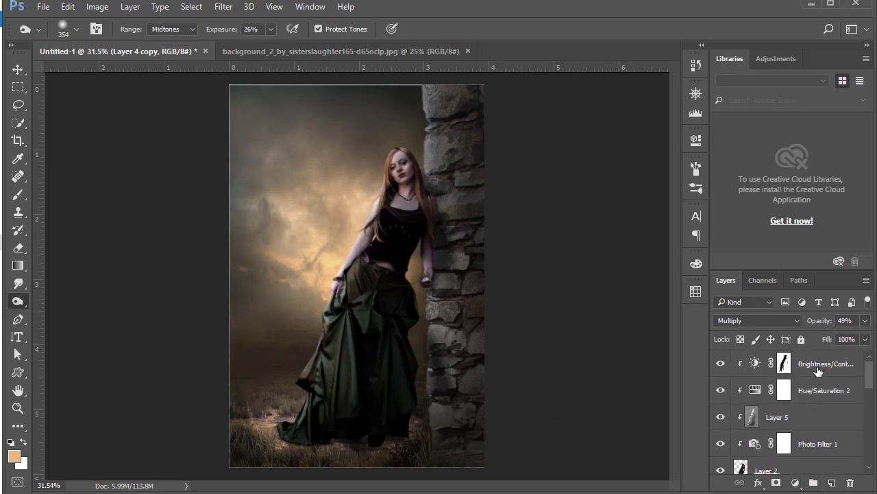
{"action": "left_click", "coordinate": [818, 370]}
Add an orange-to-transparent Gradient Fill layer angled at 5.71 degrees
{"action": "left_click", "coordinate": [795, 483]}
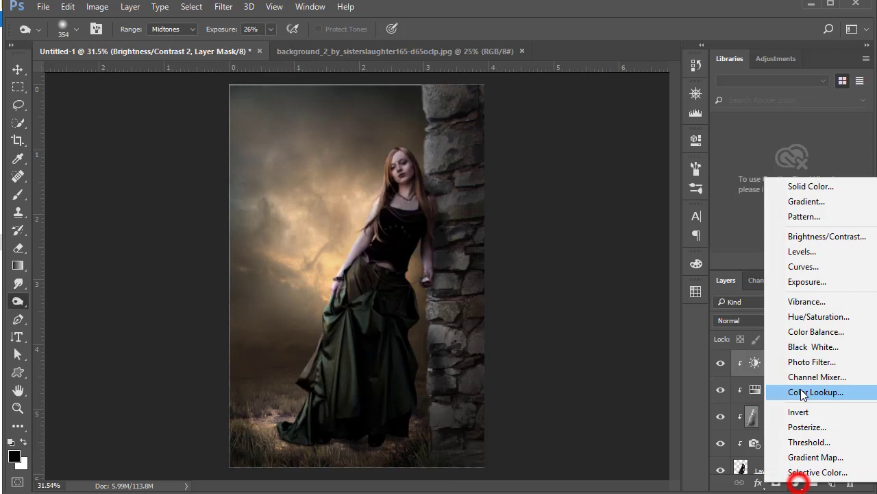
{"action": "left_click", "coordinate": [819, 205]}
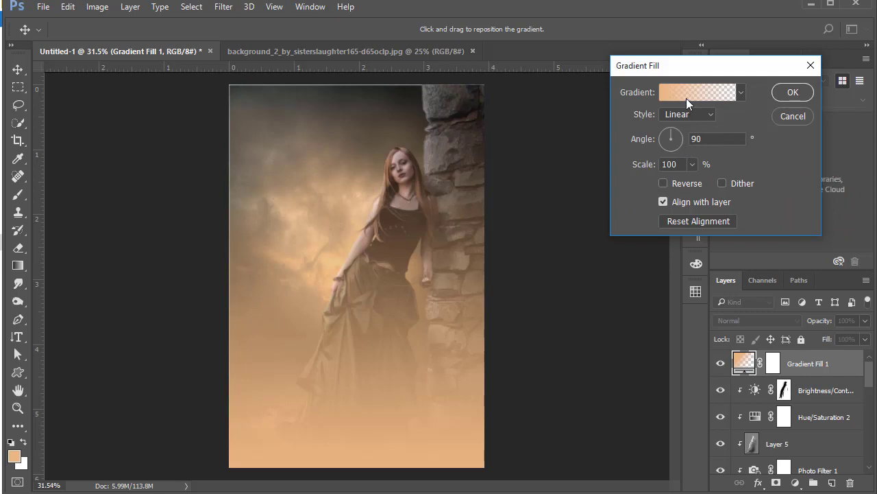
{"action": "left_click", "coordinate": [674, 140]}
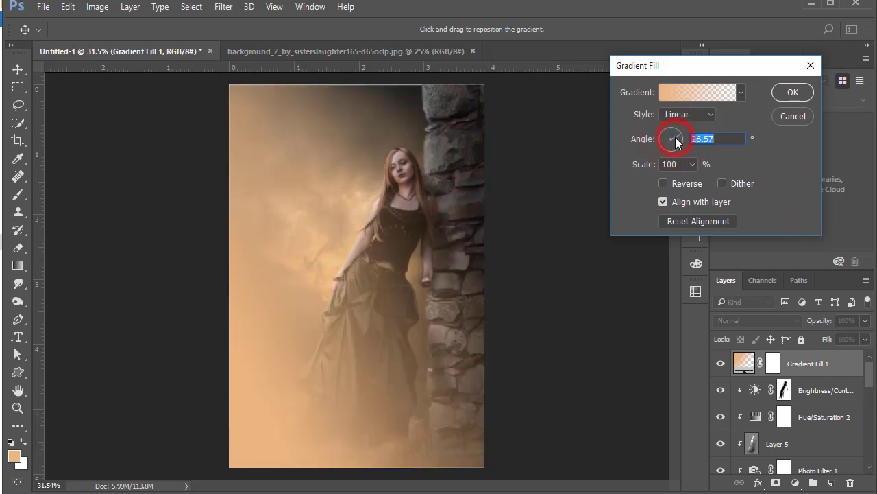
{"action": "left_click", "coordinate": [677, 145]}
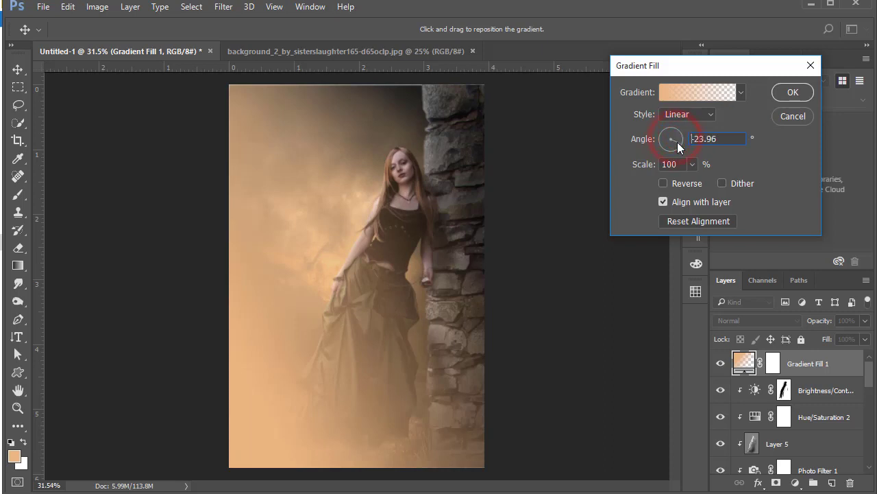
{"action": "left_click", "coordinate": [678, 139]}
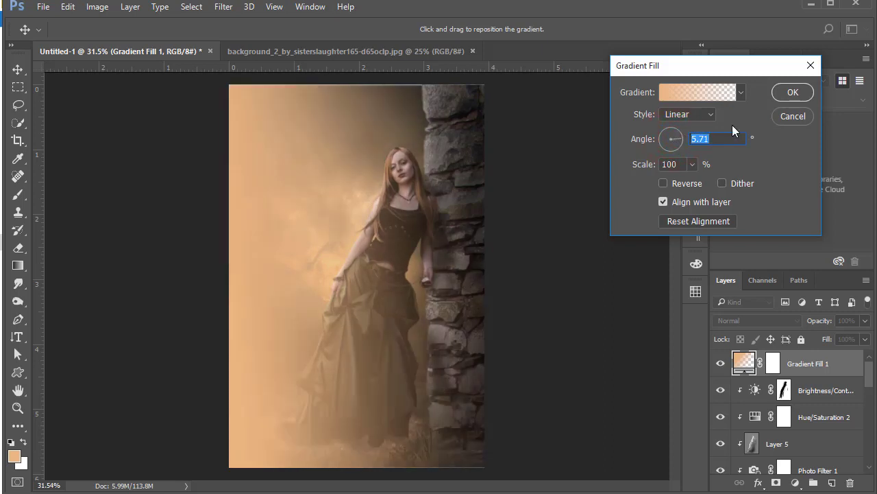
{"action": "left_click", "coordinate": [783, 96]}
Blend the gradient layer with Linear Dodge (Add) and lower its fill to 24%
{"action": "left_click", "coordinate": [791, 321]}
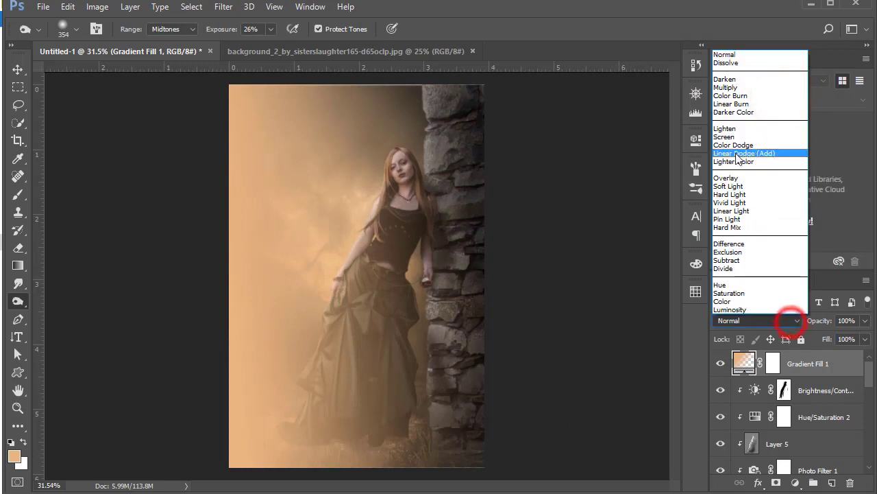
{"action": "left_click", "coordinate": [738, 152]}
{"action": "left_click", "coordinate": [865, 339]}
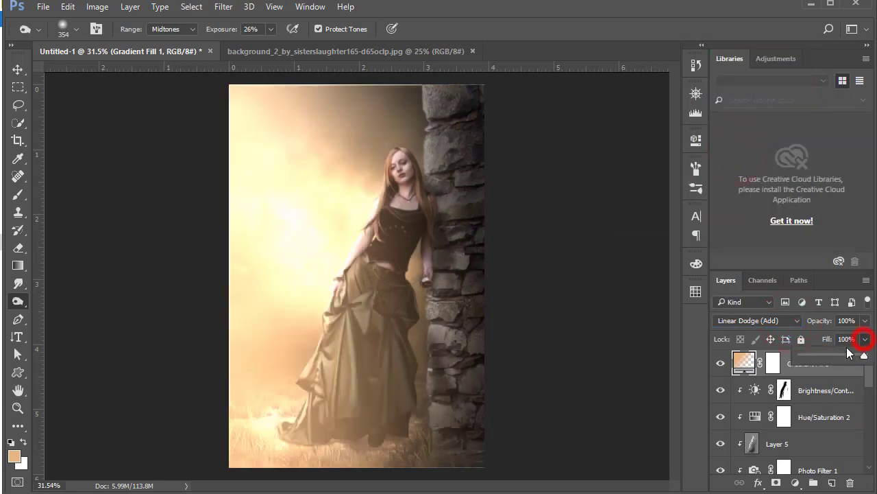
{"action": "left_click_drag", "start_coordinate": [832, 354], "coordinate": [818, 358]}
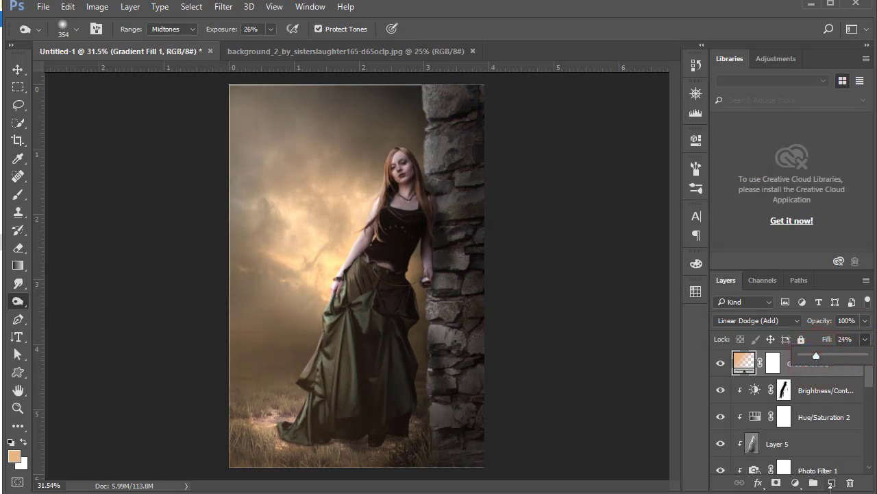
Add a second Gradient Fill layer and edit it to a black-to-transparent gradient
{"action": "left_click", "coordinate": [795, 483]}
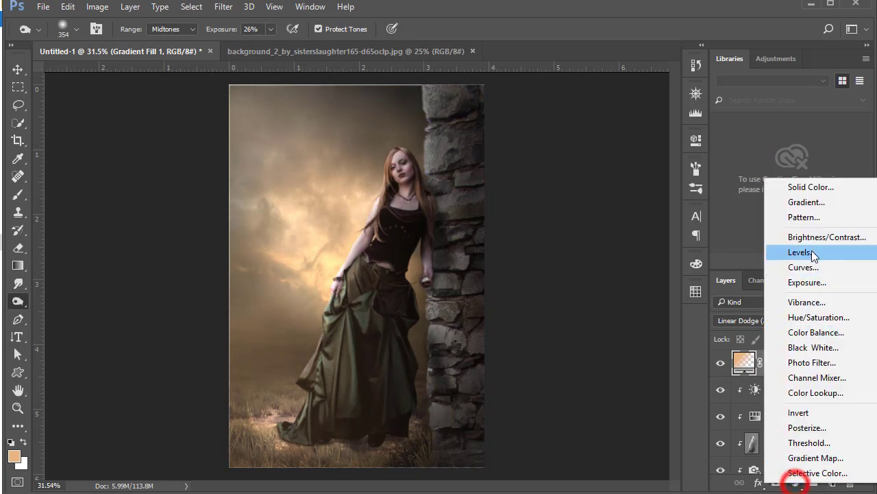
{"action": "left_click", "coordinate": [819, 202]}
{"action": "left_click", "coordinate": [699, 96]}
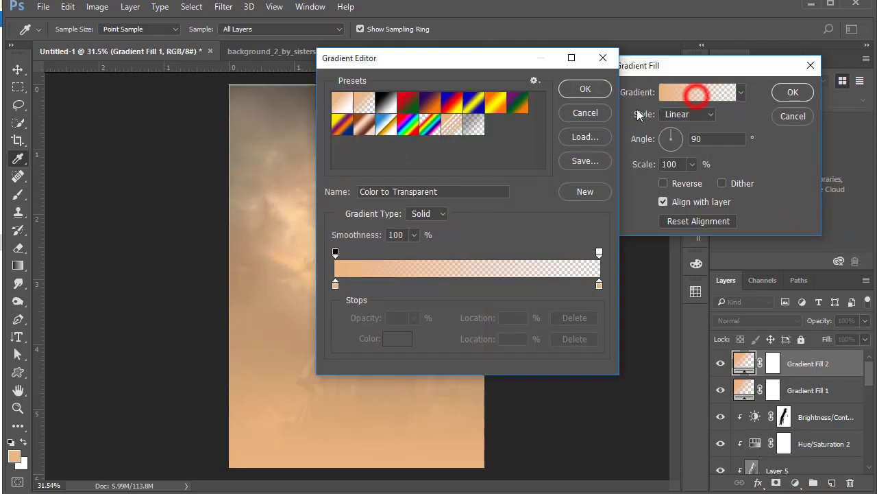
{"action": "left_click", "coordinate": [342, 103]}
{"action": "left_click", "coordinate": [336, 285]}
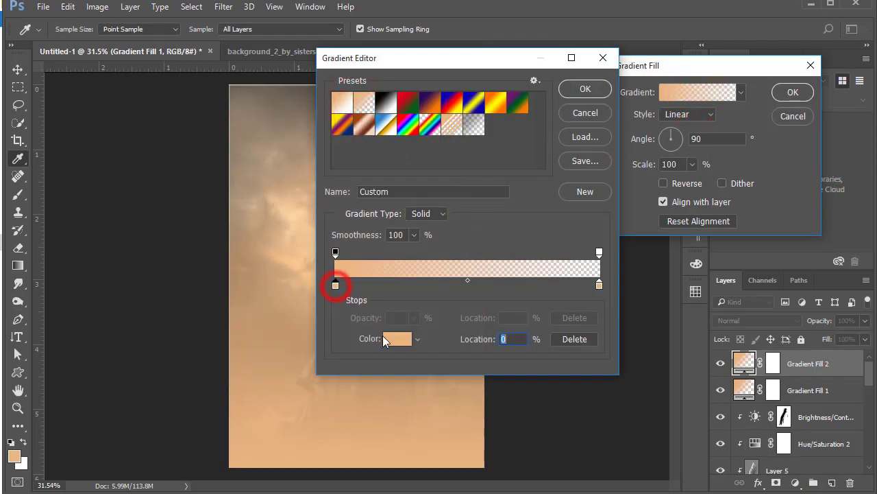
{"action": "left_click", "coordinate": [397, 338]}
{"action": "left_click", "coordinate": [691, 283]}
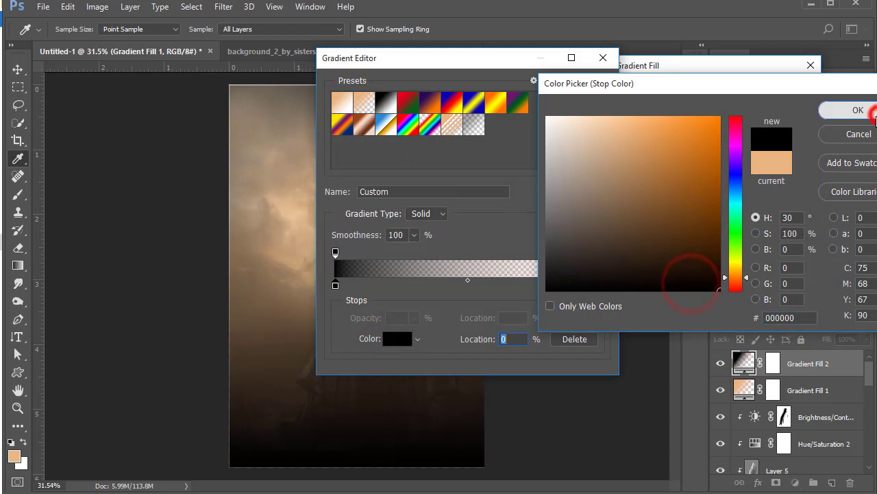
{"action": "left_click", "coordinate": [859, 110]}
{"action": "left_click", "coordinate": [599, 284]}
{"action": "left_click", "coordinate": [577, 340]}
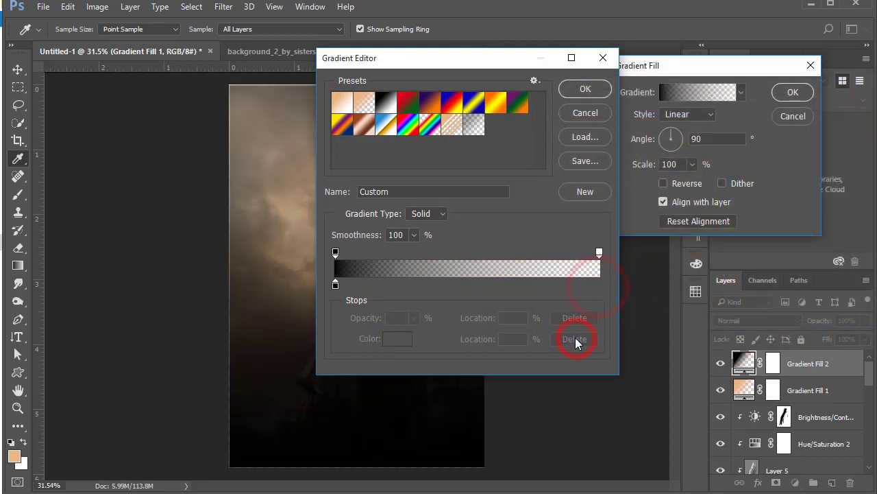
{"action": "left_click", "coordinate": [584, 90]}
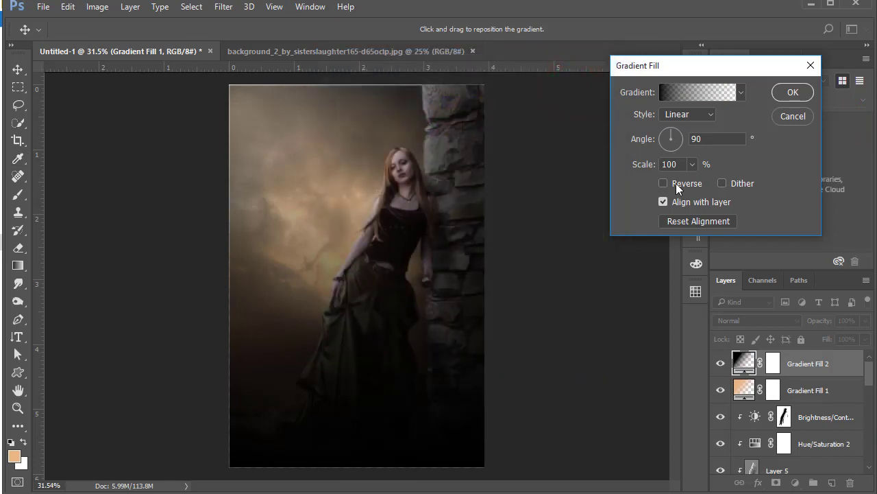
Make the gradient Radial and Reversed at 243% scale to darken the edges
{"action": "left_click", "coordinate": [700, 118]}
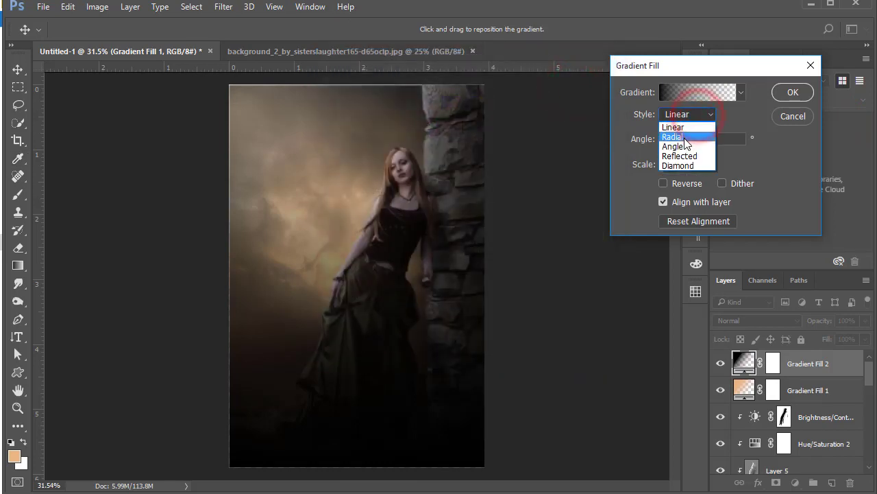
{"action": "left_click", "coordinate": [685, 135]}
{"action": "left_click", "coordinate": [688, 184]}
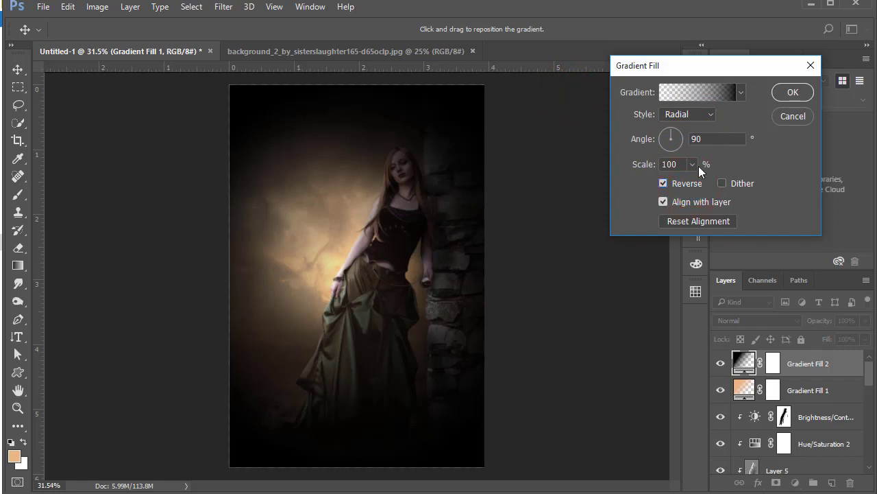
{"action": "left_click_drag", "start_coordinate": [702, 179], "coordinate": [701, 185]}
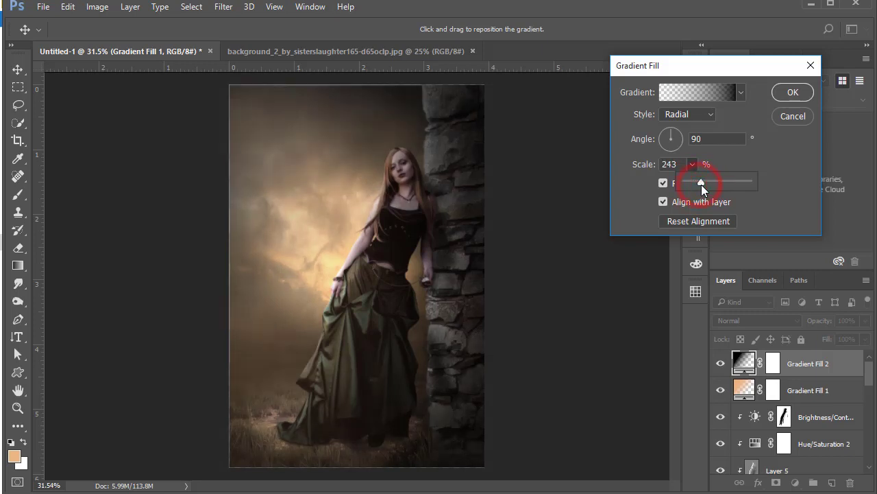
{"action": "left_click", "coordinate": [790, 93]}
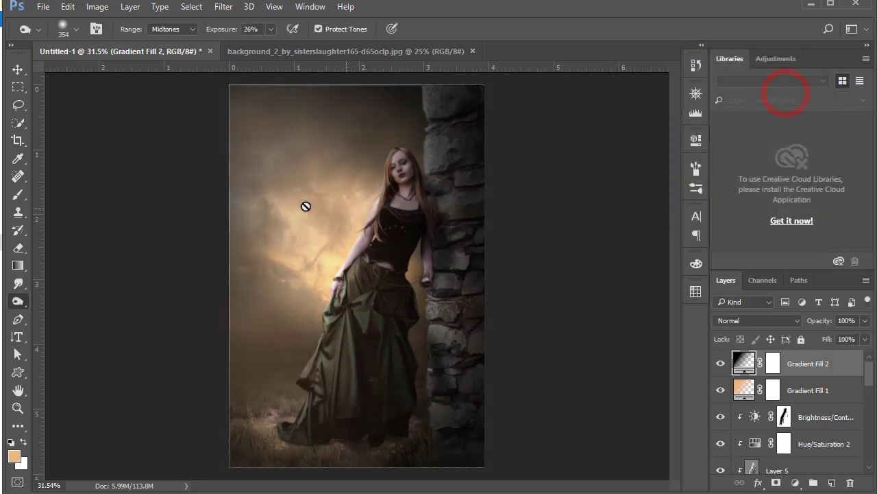
{"action": "left_click", "coordinate": [19, 196]}
Target Gradient Fill 2's mask with a black 322 px brush at 38% opacity
{"action": "key", "text": "d"}
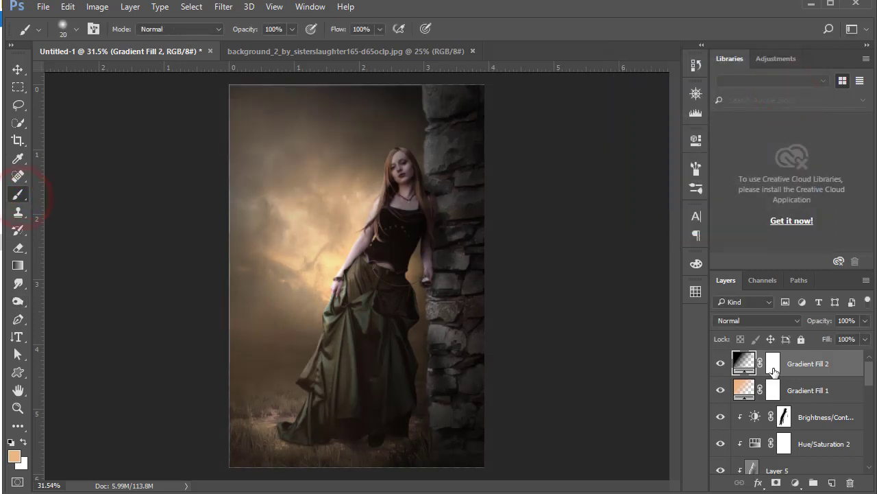
{"action": "left_click", "coordinate": [772, 365]}
{"action": "right_click", "coordinate": [370, 243]}
{"action": "left_click", "coordinate": [492, 253]}
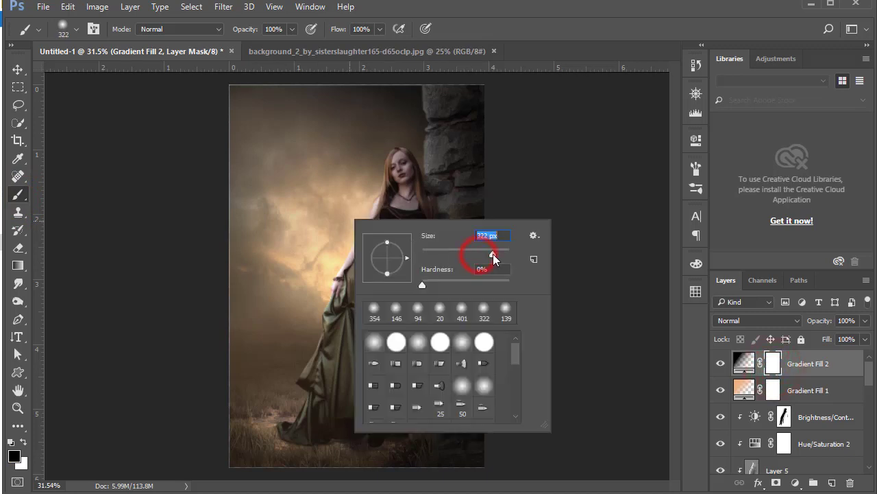
{"action": "left_click", "coordinate": [225, 93]}
{"action": "left_click", "coordinate": [291, 29]}
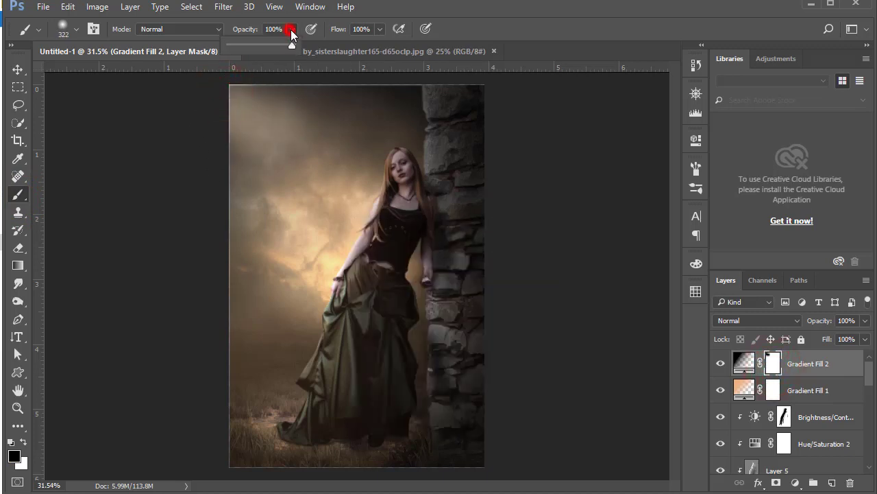
{"action": "left_click_drag", "start_coordinate": [271, 47], "coordinate": [253, 46]}
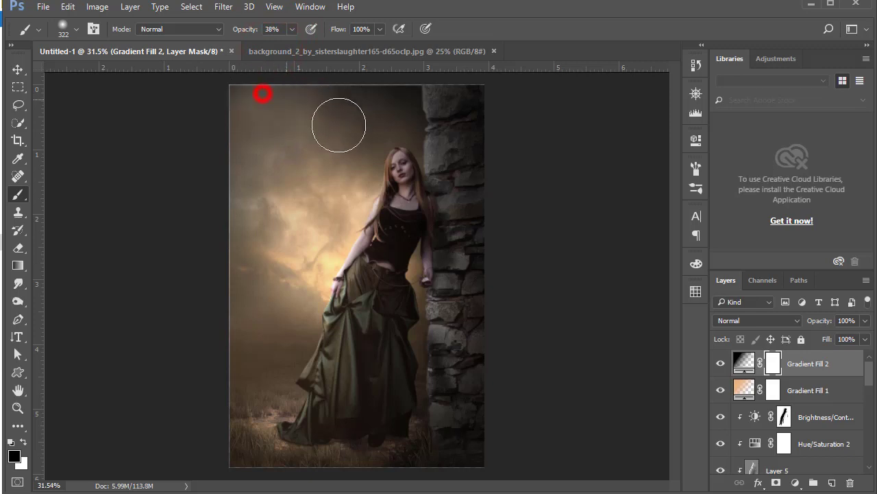
Paint the mask over the upper sky, the woman's head, torso and arm
{"action": "mouse_move", "coordinate": [259, 92]}
{"action": "left_mouse_down"}
{"action": "mouse_move", "coordinate": [224, 93]}
{"action": "mouse_move", "coordinate": [343, 323]}
{"action": "mouse_move", "coordinate": [231, 222]}
{"action": "mouse_move", "coordinate": [348, 144]}
{"action": "mouse_move", "coordinate": [401, 147]}
{"action": "mouse_move", "coordinate": [423, 241]}
{"action": "mouse_move", "coordinate": [407, 248]}
{"action": "left_mouse_up"}
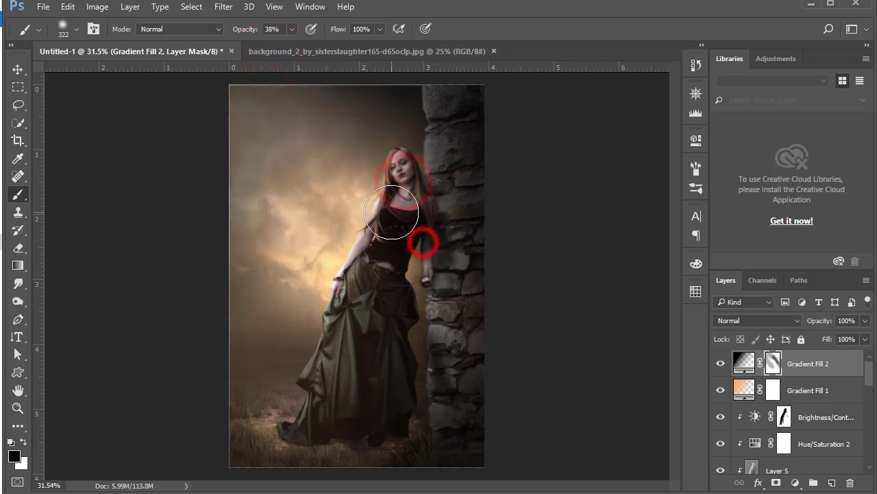
{"action": "left_click", "coordinate": [408, 247]}
{"action": "mouse_move", "coordinate": [308, 173]}
{"action": "left_mouse_down"}
{"action": "mouse_move", "coordinate": [303, 257]}
{"action": "mouse_move", "coordinate": [421, 280]}
{"action": "mouse_move", "coordinate": [427, 323]}
{"action": "mouse_move", "coordinate": [459, 293]}
{"action": "left_mouse_up"}
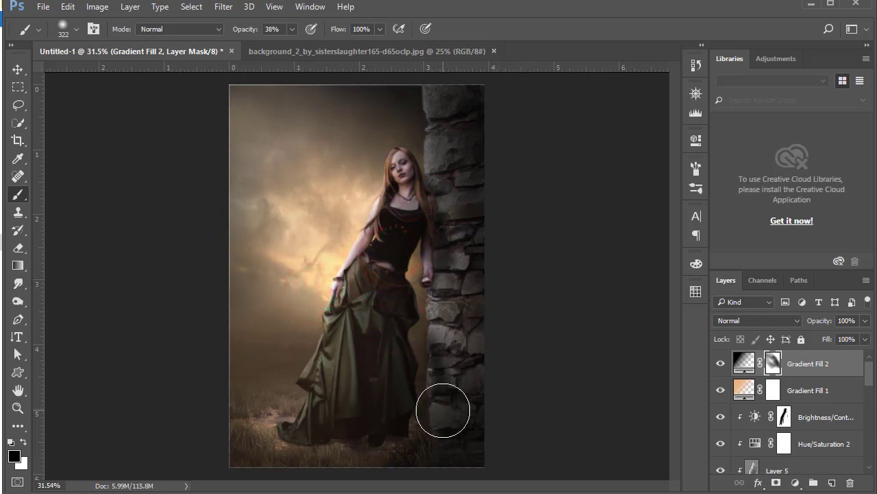